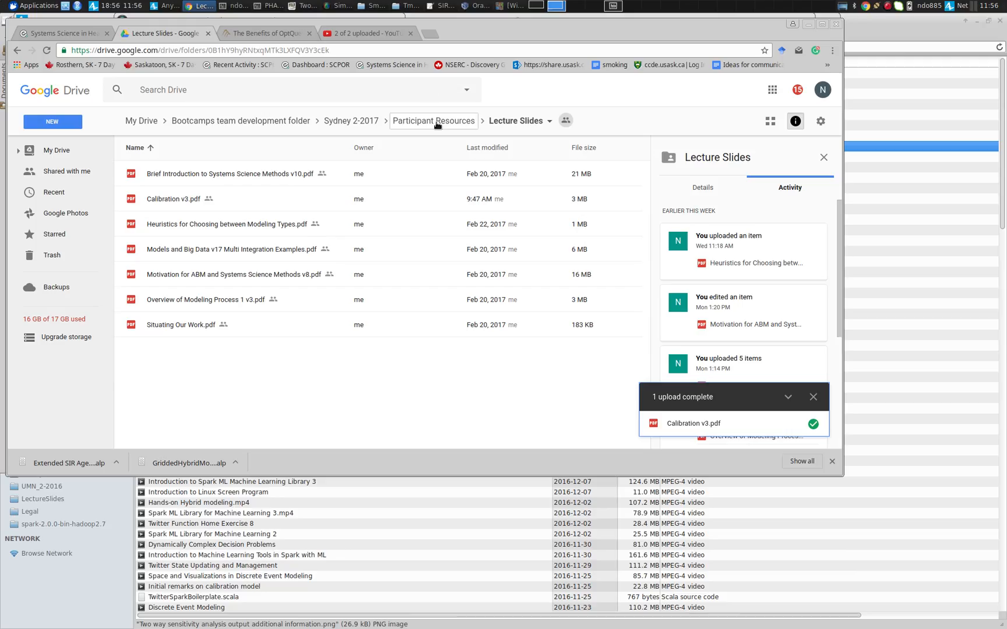
Navigate in Drive to Participant Resources, then Example Models, and open the HybridModels folder
left_click(434, 120)
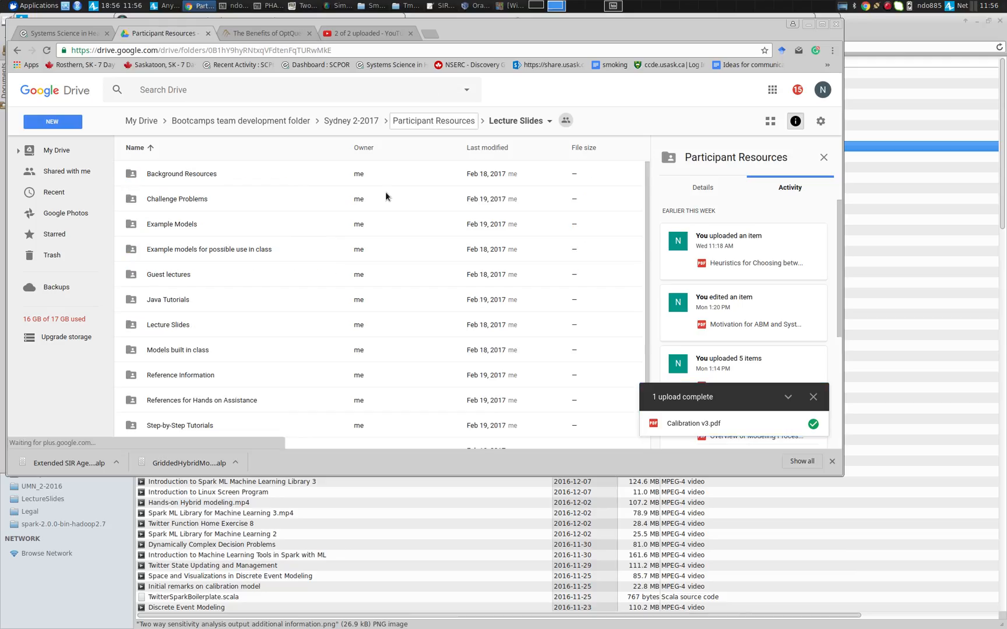
left_click(197, 223)
double_click(196, 225)
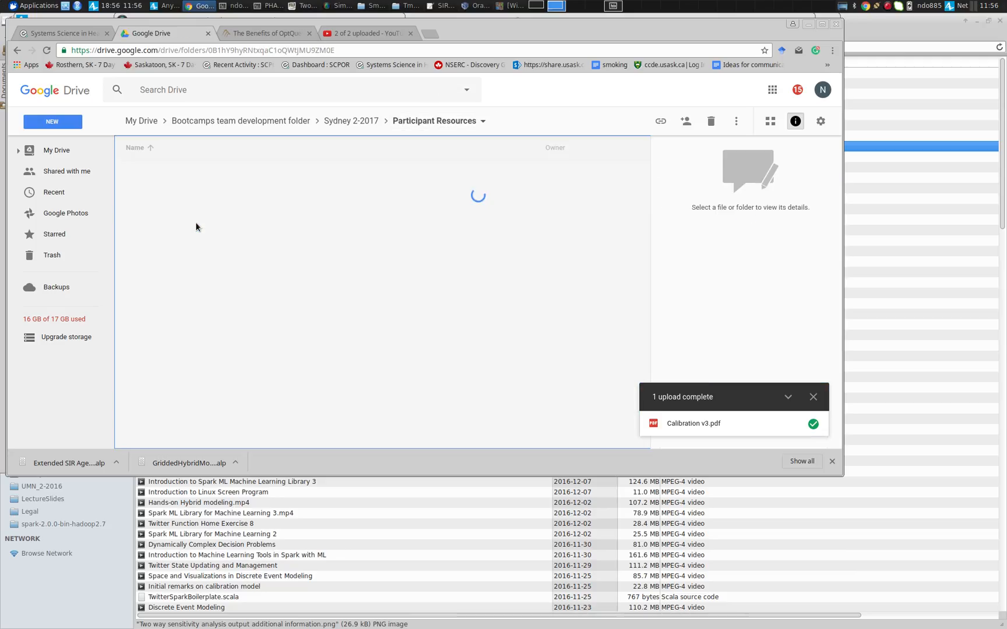
scroll(196, 226, "down", 5)
scroll(196, 223, "down", 6)
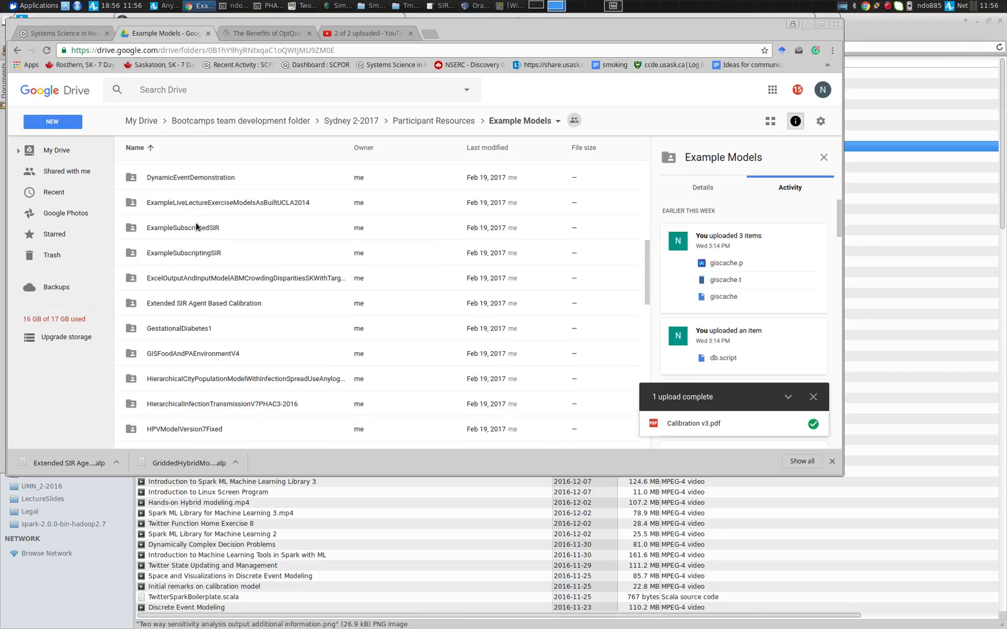
scroll(196, 226, "up", 4)
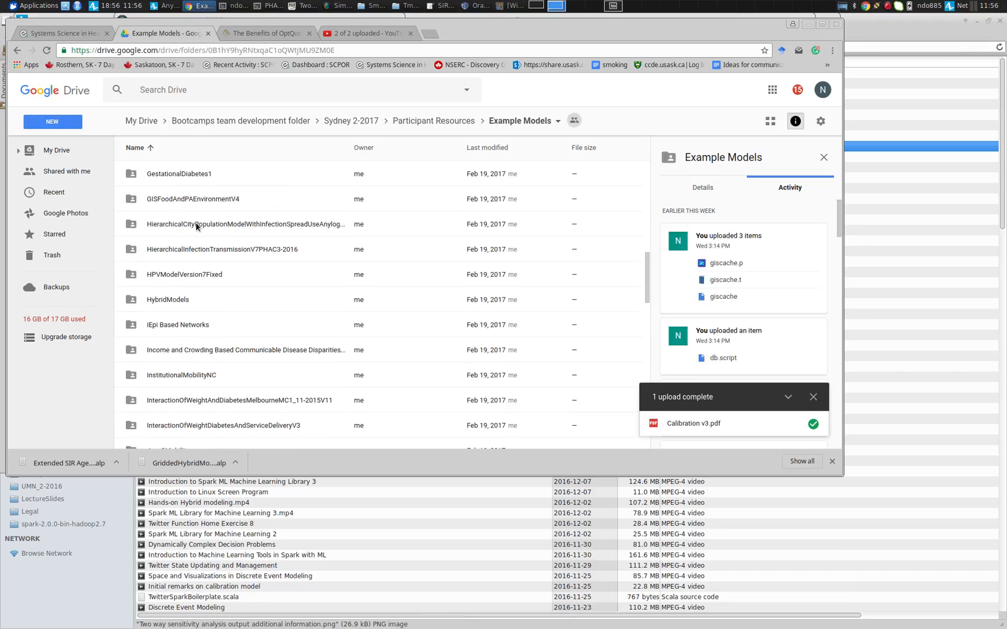
double_click(170, 303)
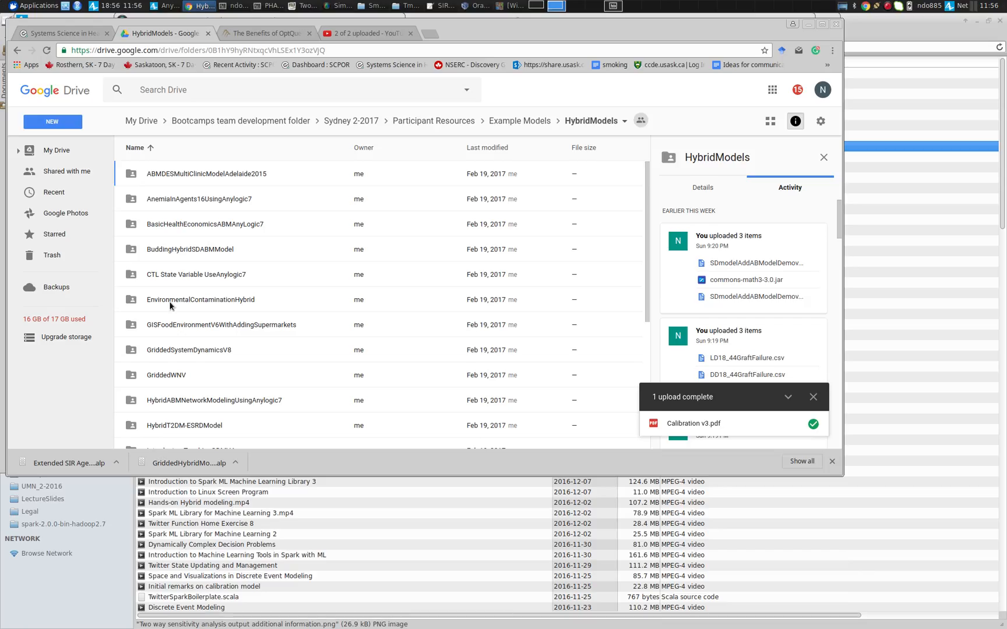
Open the BasicHealthEconomicsABMAnyLogic7 folder and download BasicHealthEconomicsABMAnyLogic7.alp
left_click(214, 221)
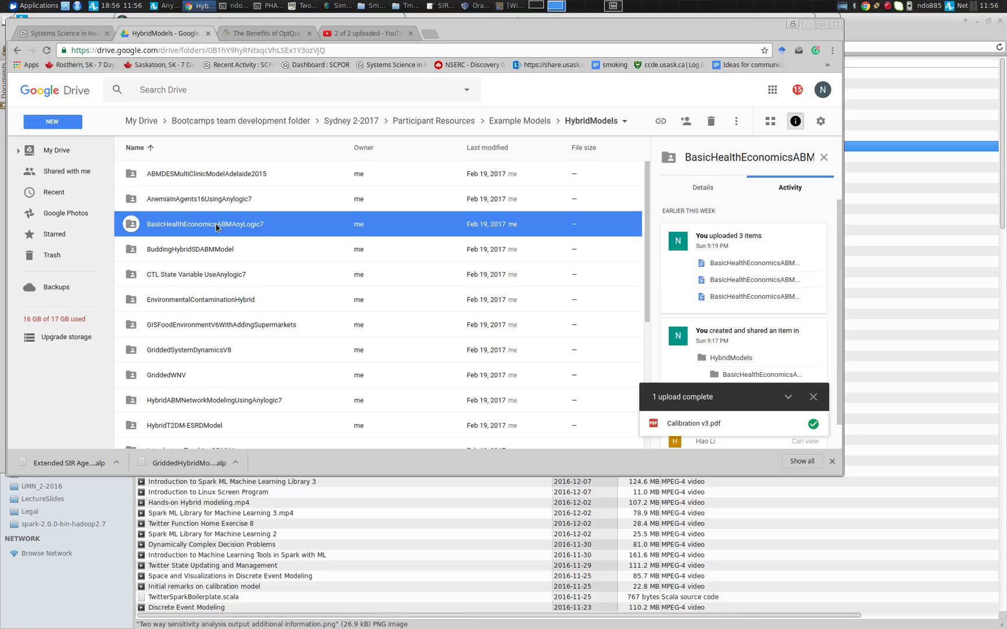
double_click(216, 227)
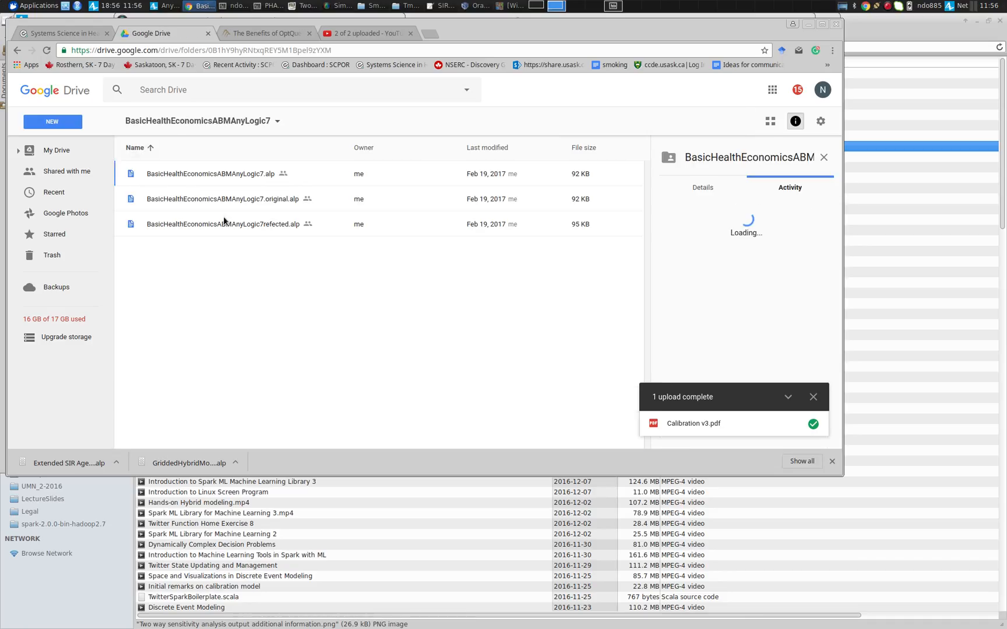
right_click(215, 175)
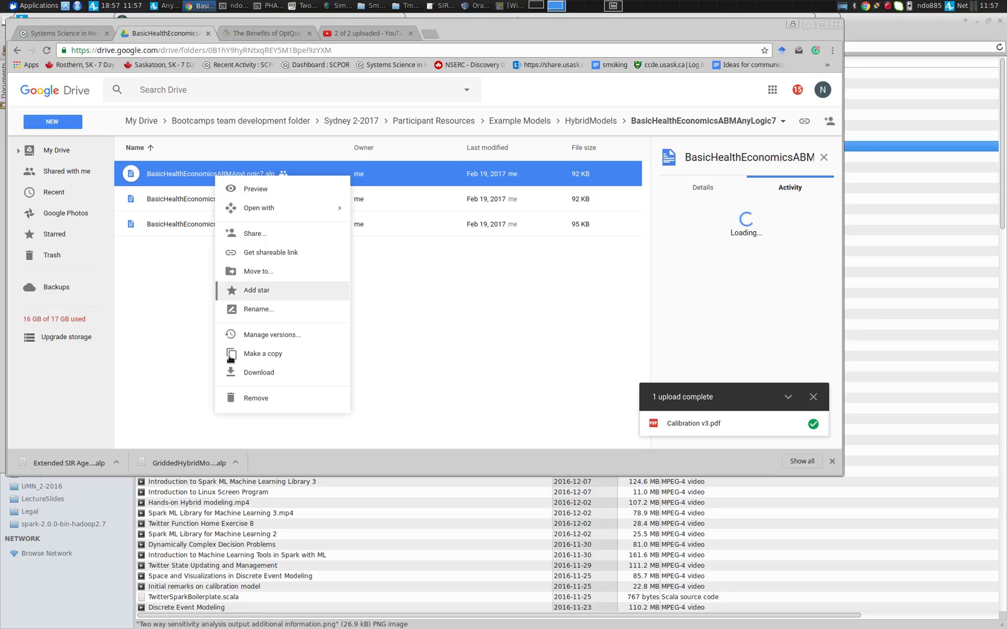
left_click(243, 372)
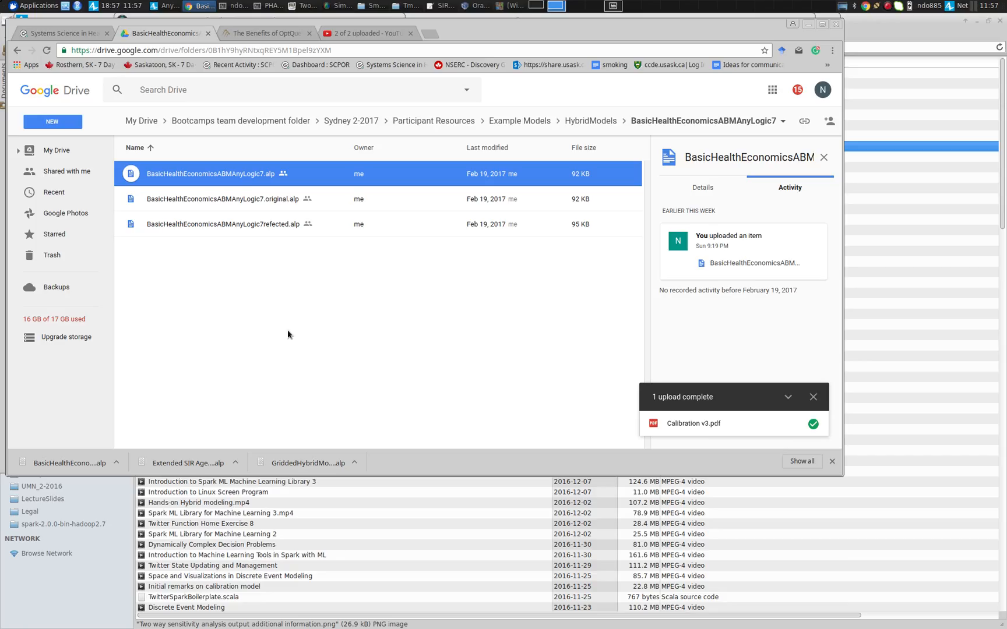
key("alt+Tab")
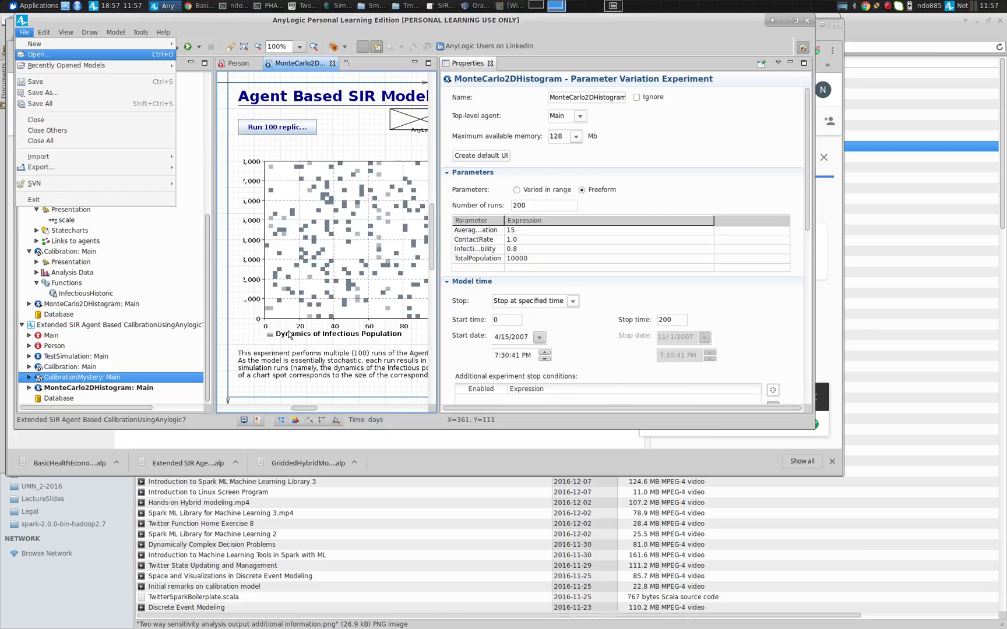
key("alt+Tab")
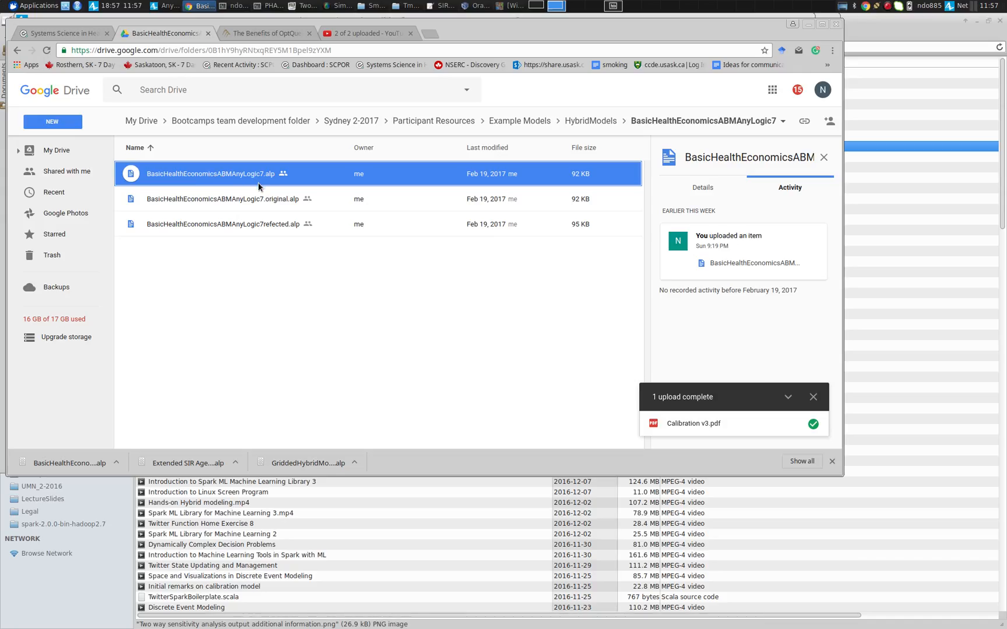
key("alt+Tab")
key("alt+Tab")
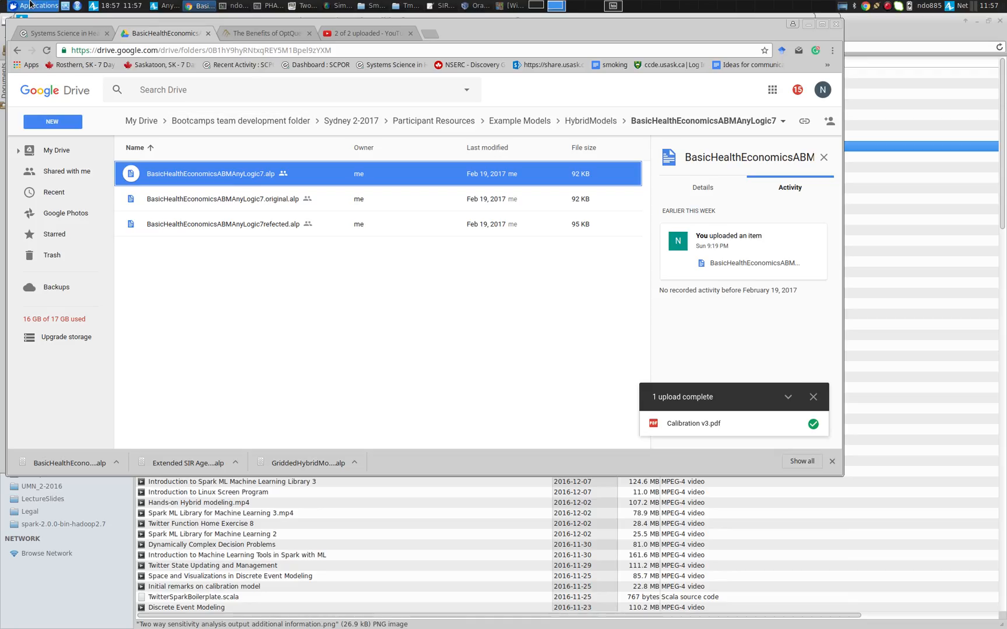
Switch to AnyLogic and open BasicHealthEconomicsABMAnyLogic7.alp from the Downloads folder
key("alt+Tab")
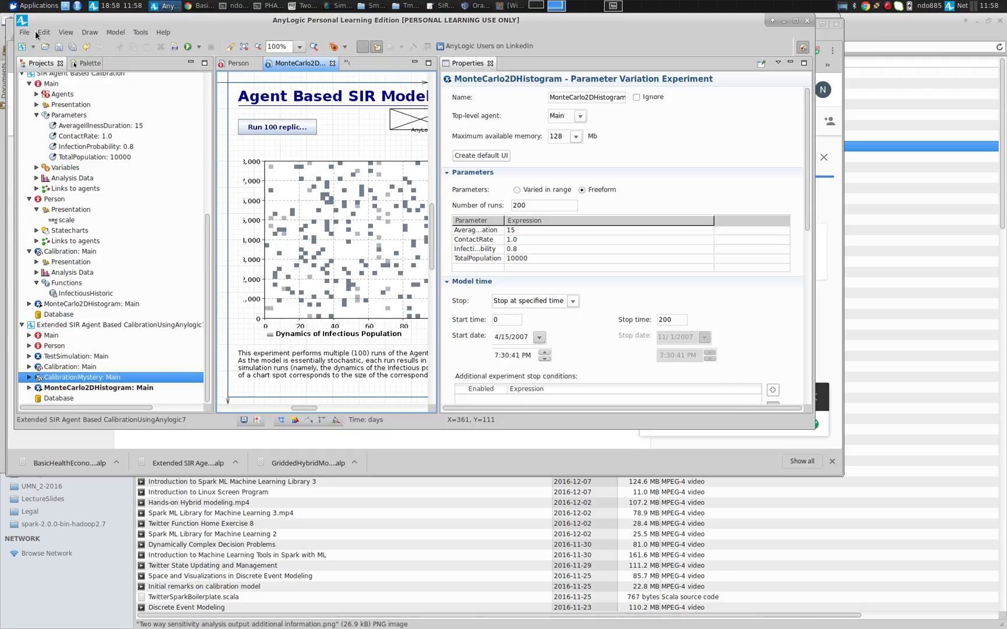
left_click(23, 33)
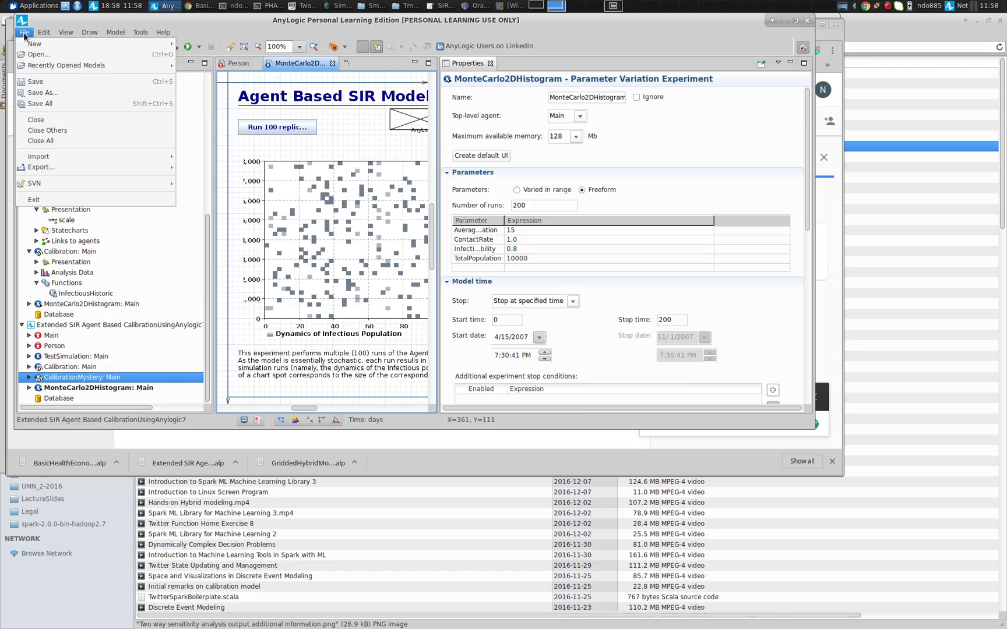
left_click(36, 55)
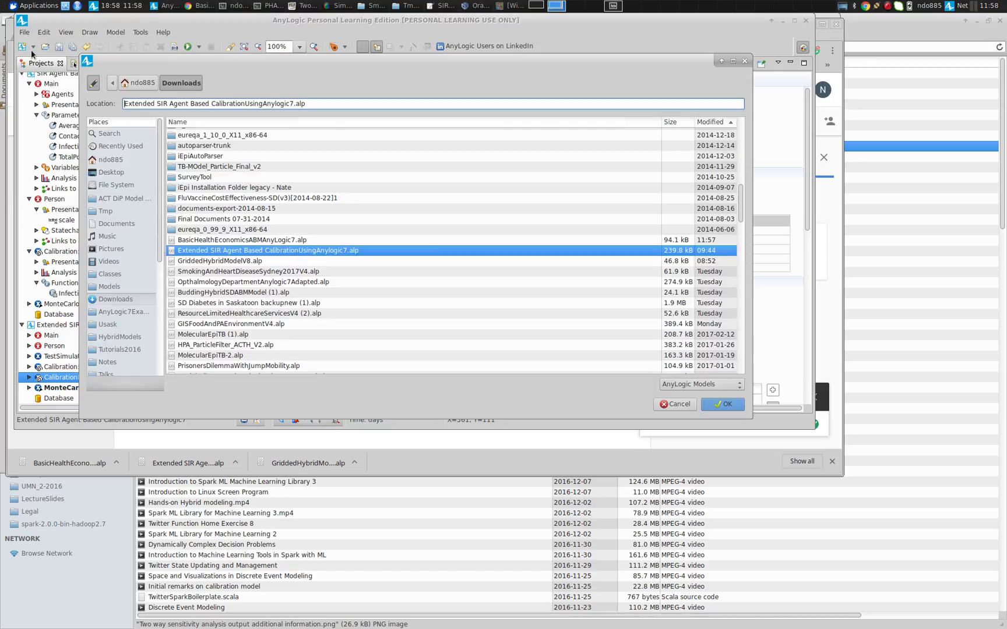
double_click(225, 240)
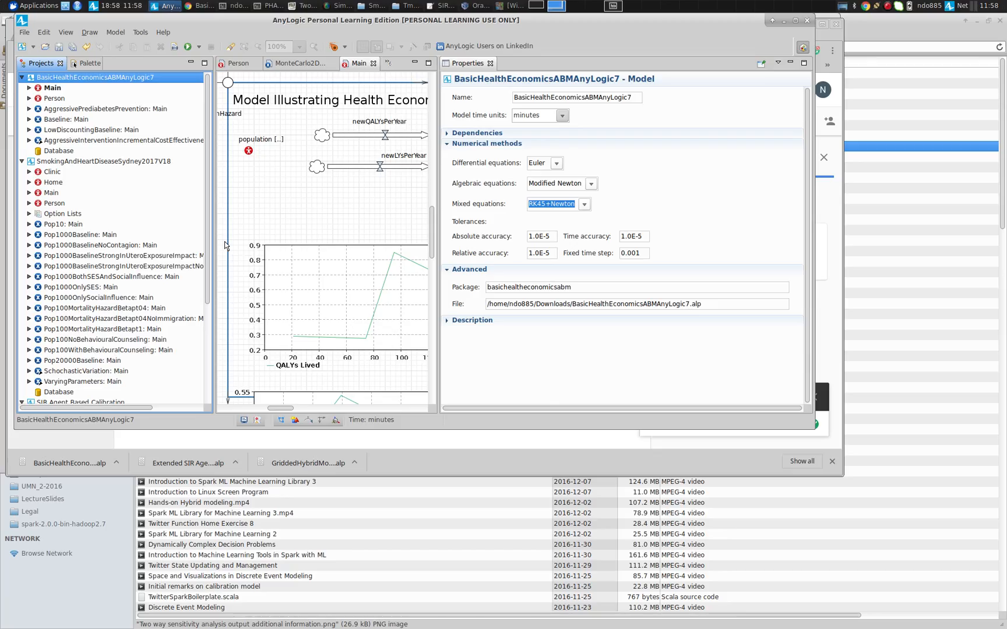
Return to the browser and browse the model folders inside the HybridModels folder
key("alt+Tab")
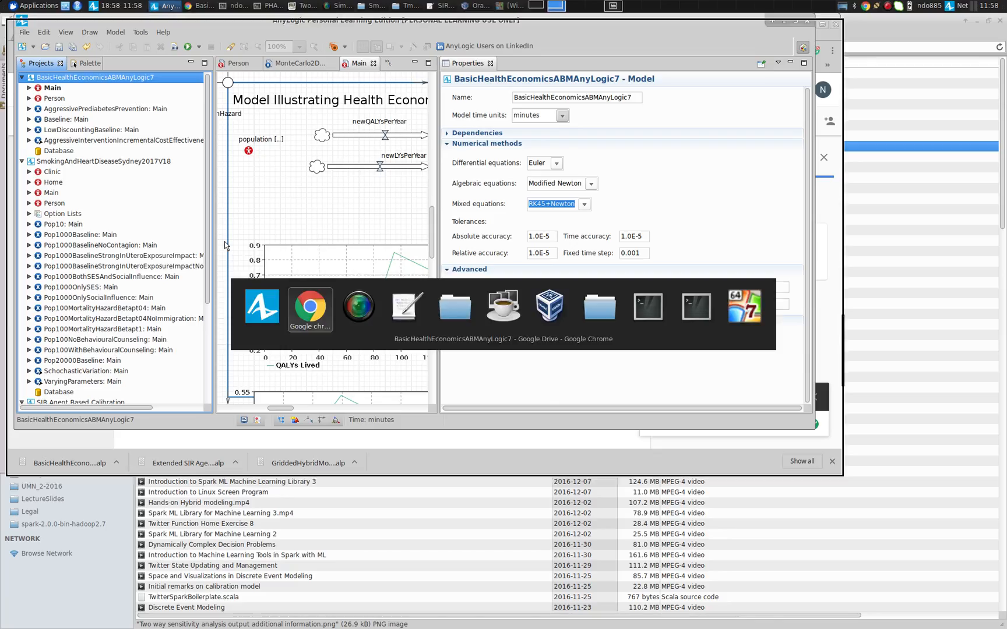
key("alt+shift+Tab")
key("alt+shift+Tab")
key("alt+Tab")
key("alt+Tab")
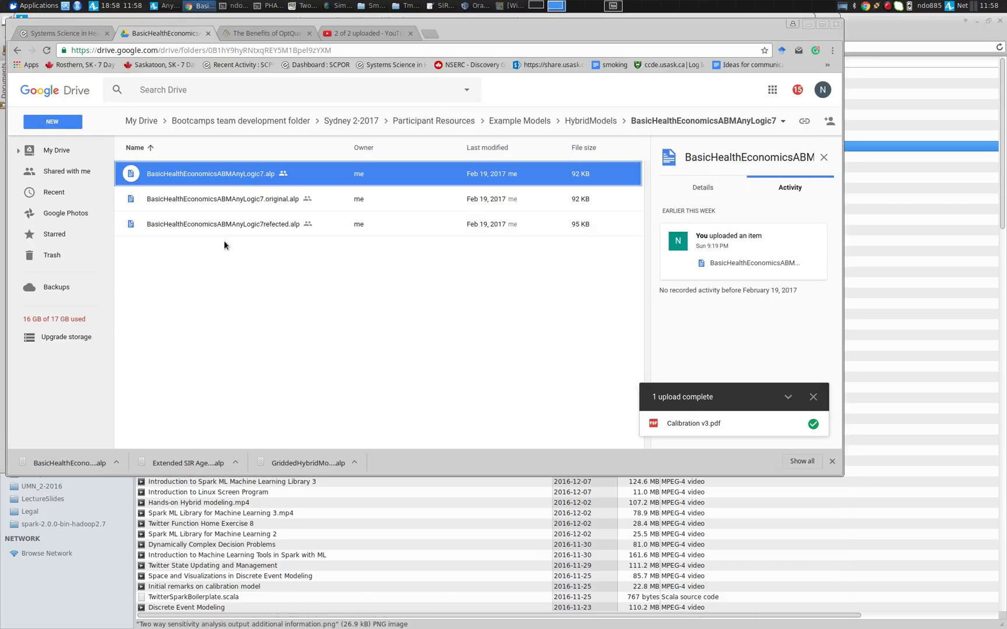
left_click(577, 121)
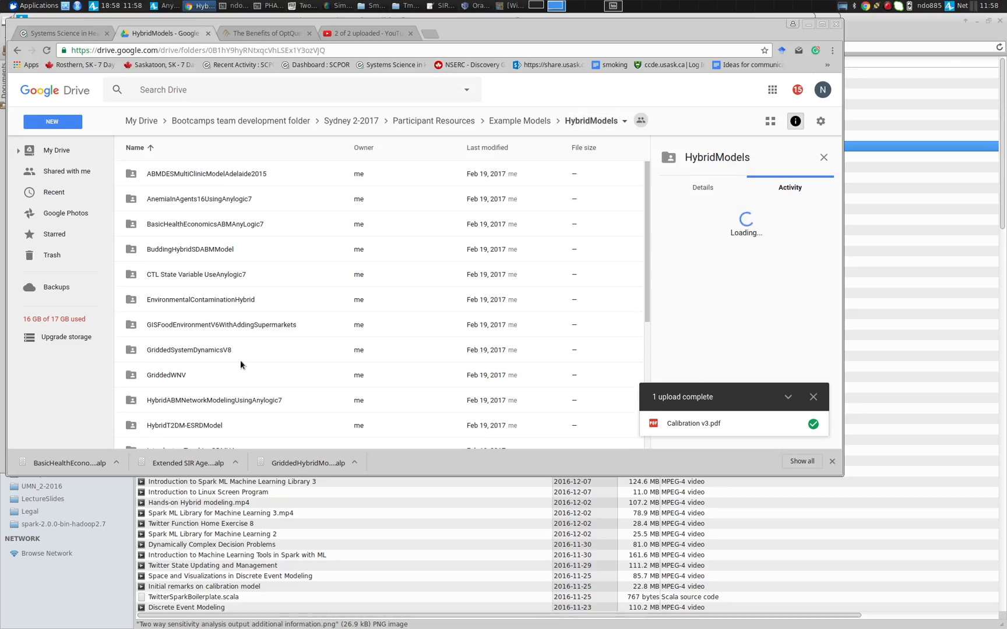
left_click(265, 330)
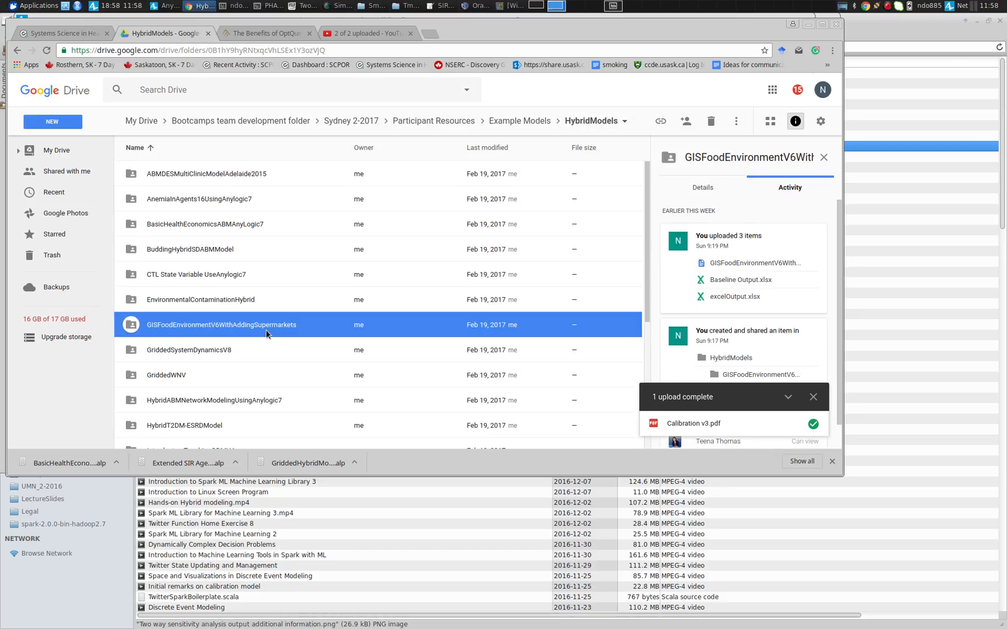
scroll(265, 330, "down", 4)
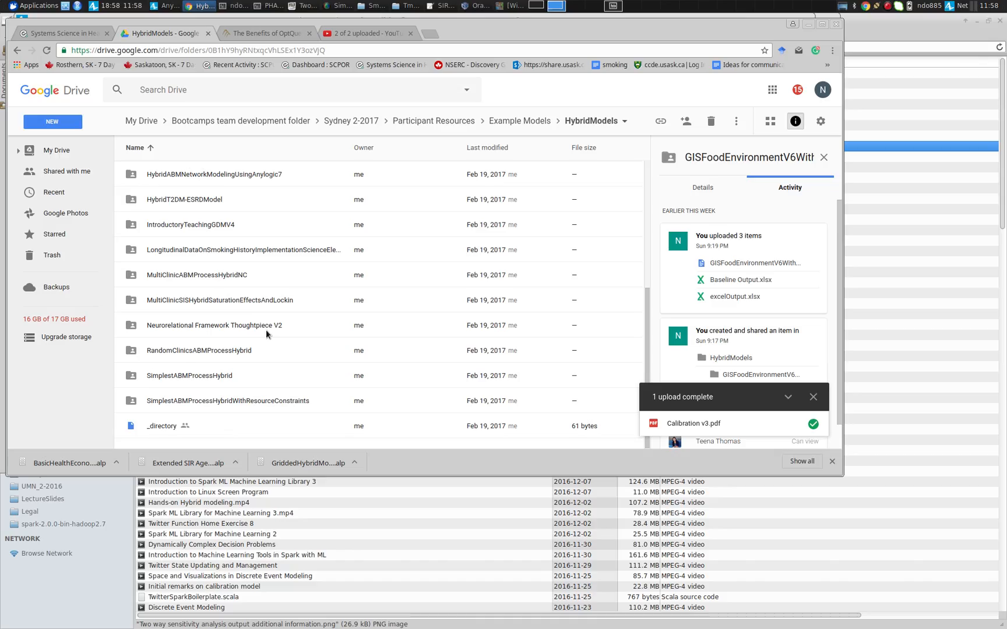
key("Up")
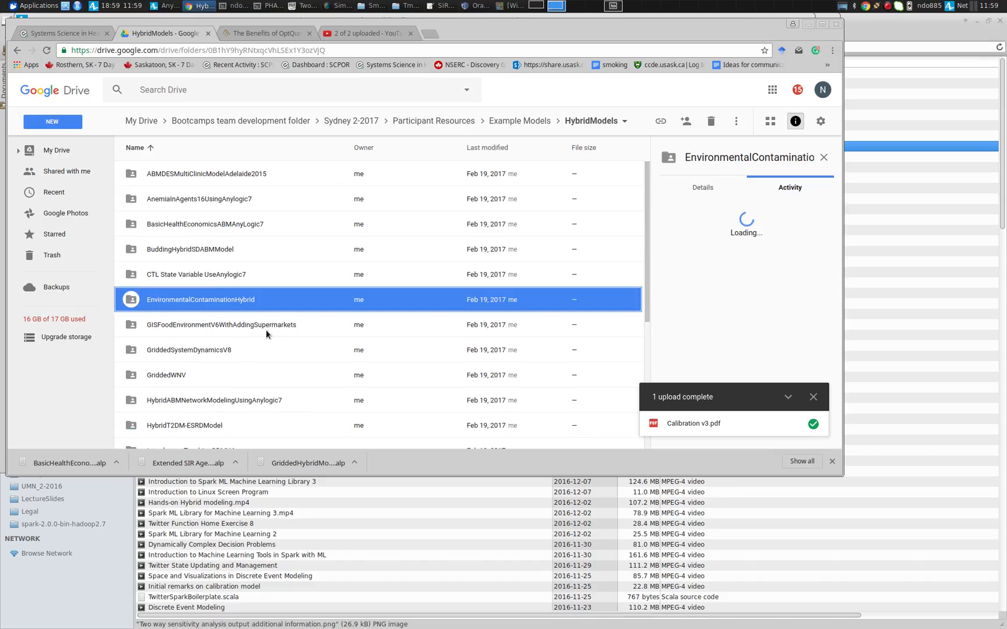
scroll(265, 330, "down", 4)
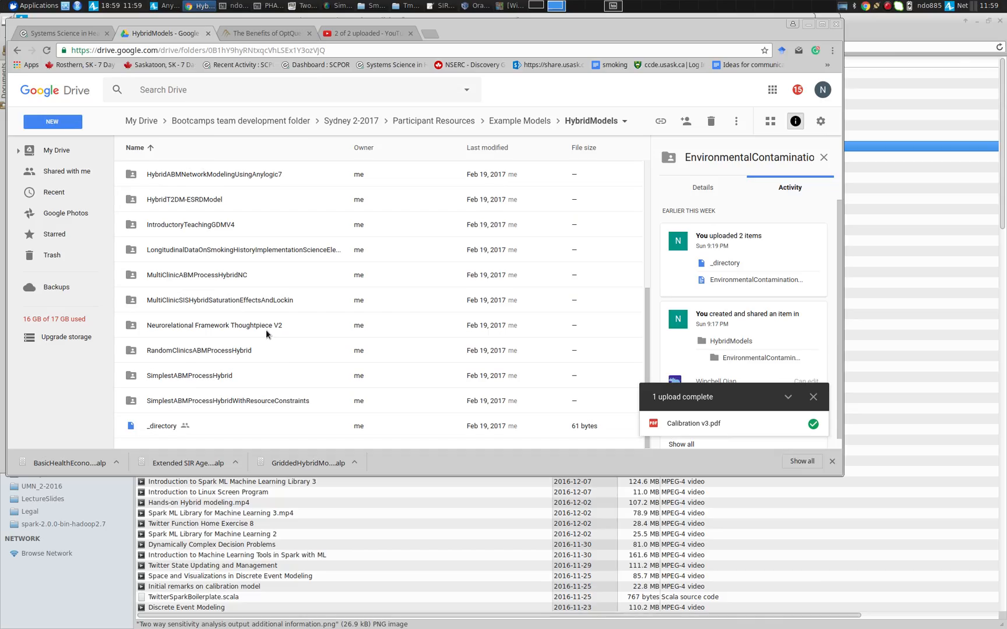
Back in AnyLogic, widen the graphical editor and open the Person agent type's diagram
key("alt+Tab")
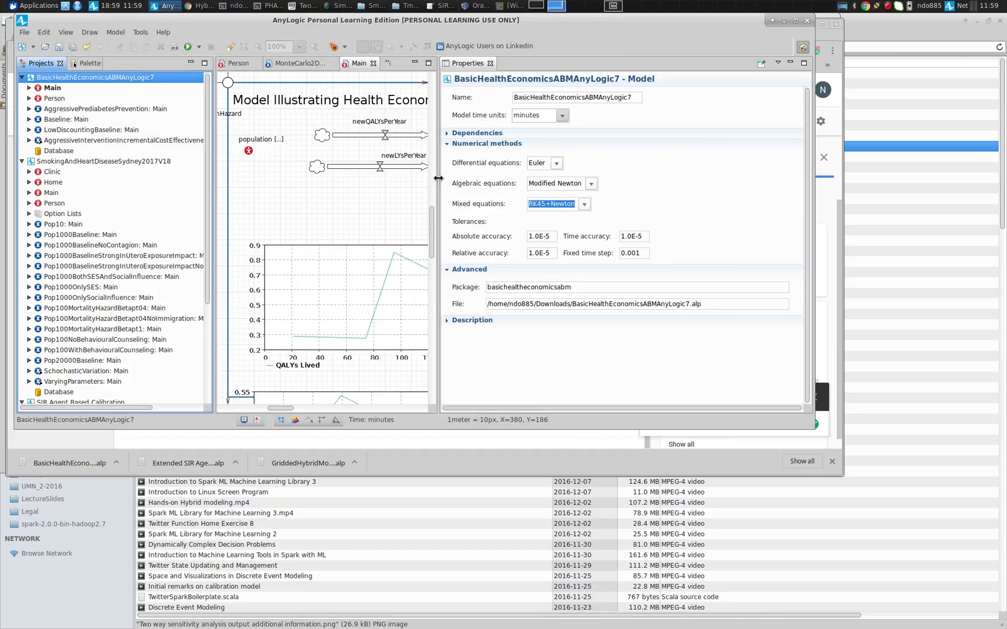
left_click_drag(438, 175, 721, 120)
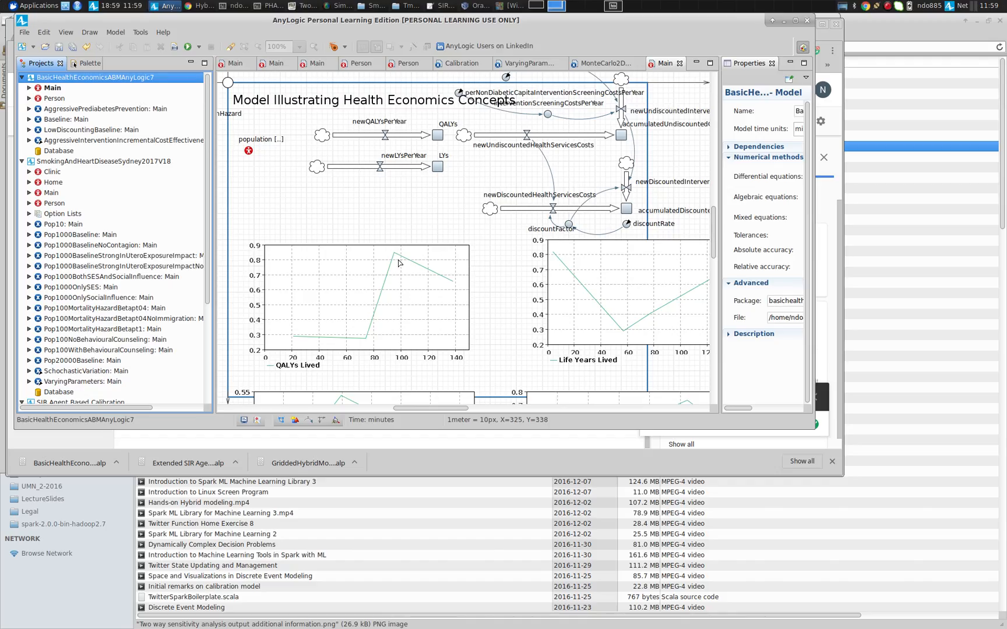
left_click(57, 100)
double_click(56, 99)
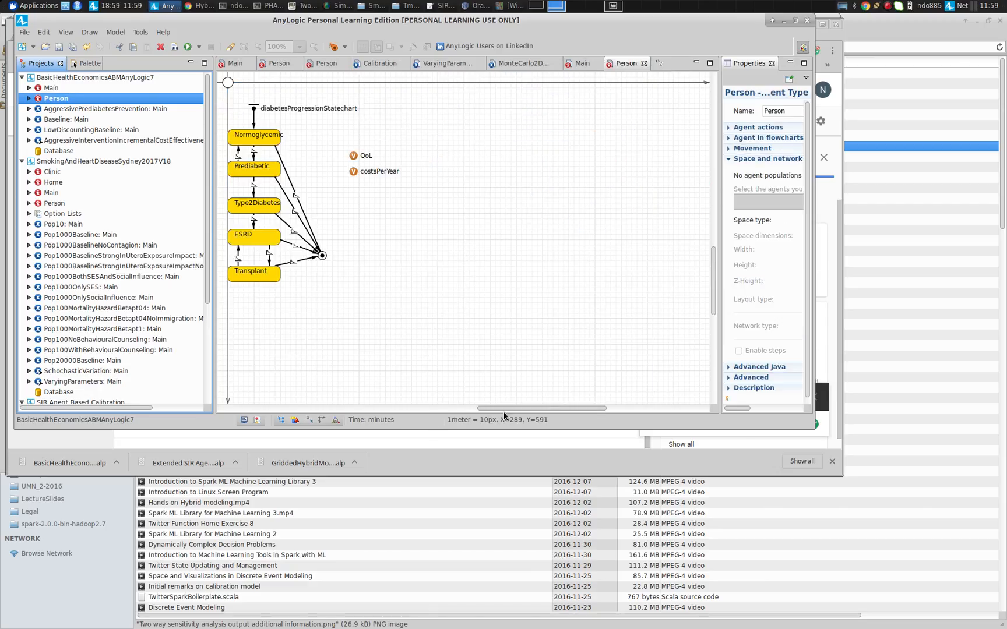
Examine the Person diabetes progression statechart, selecting the Prediabetic and Normoglycemic states to view their properties
left_click_drag(503, 410, 406, 412)
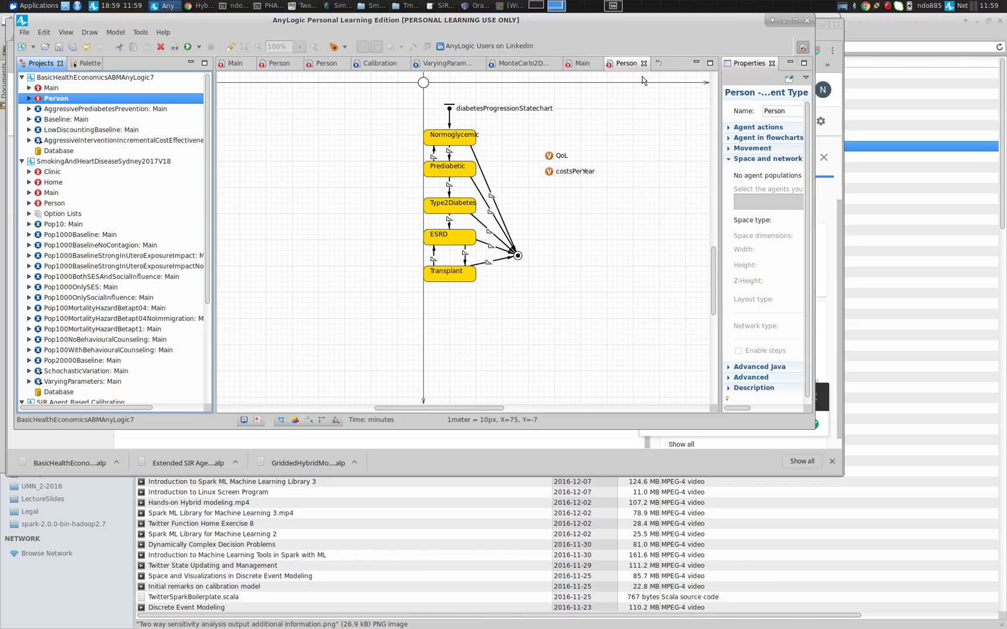
scroll(685, 95, "down", 3)
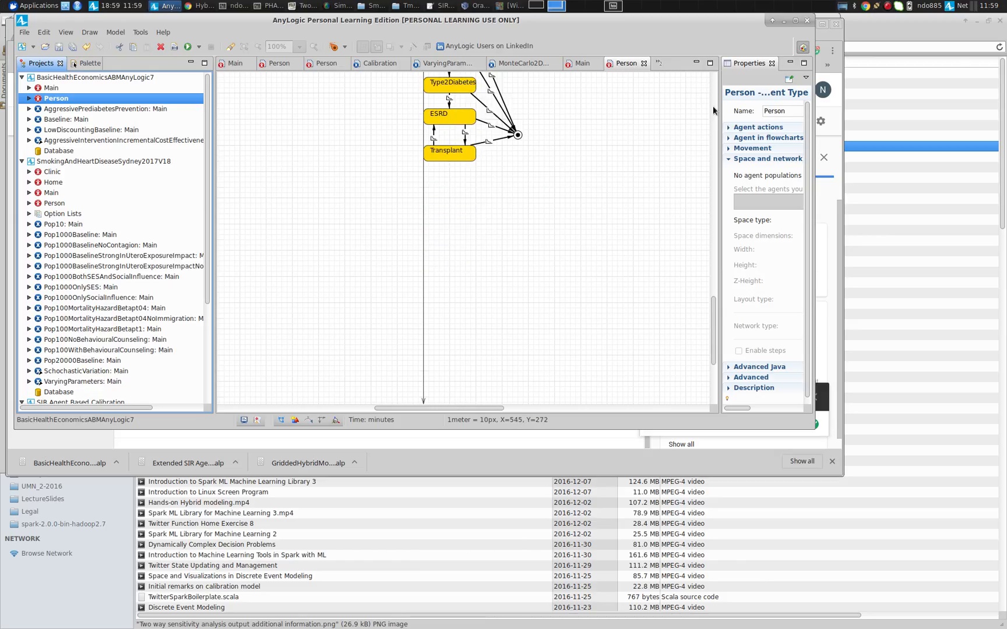
scroll(712, 105, "up", 3)
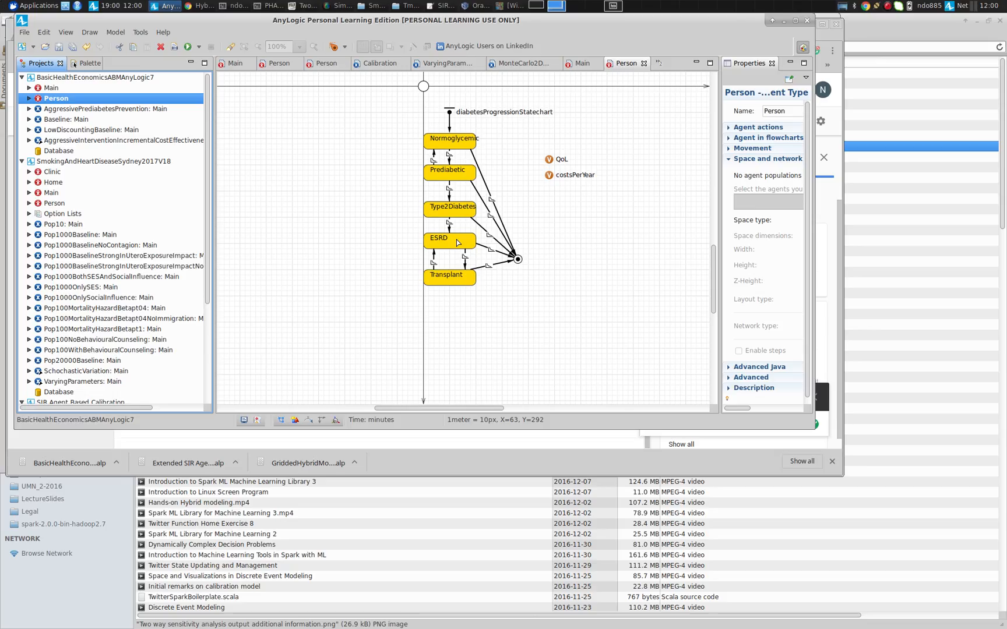
scroll(572, 202, "up", 3)
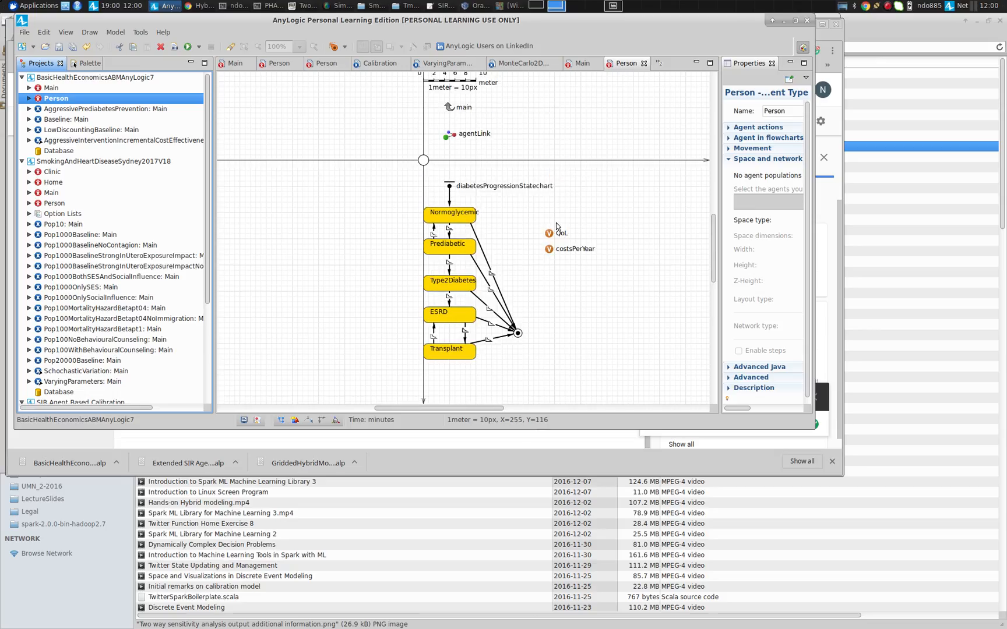
scroll(556, 226, "down", 3)
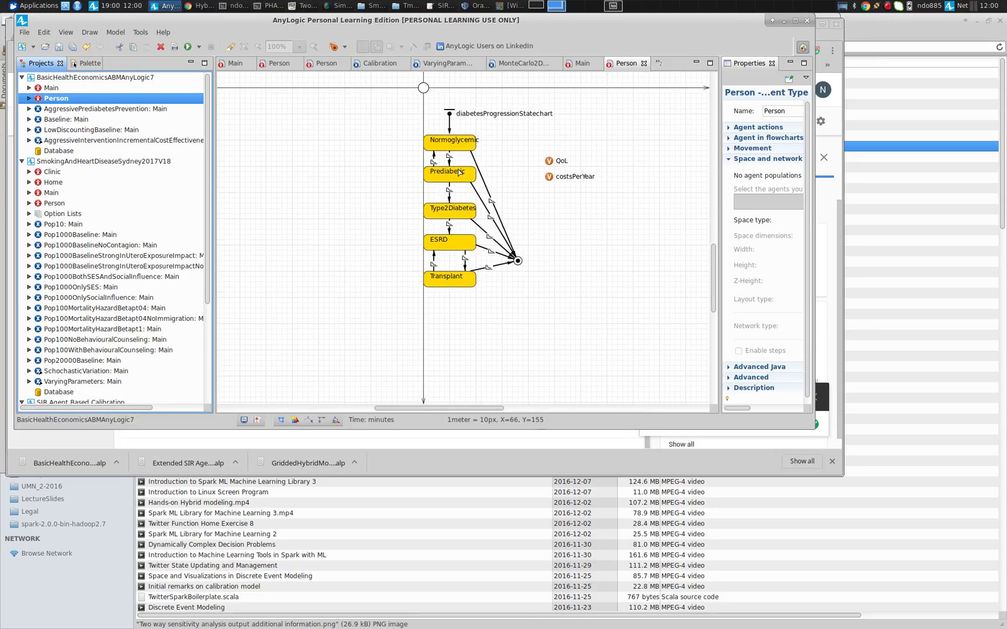
left_click(460, 172)
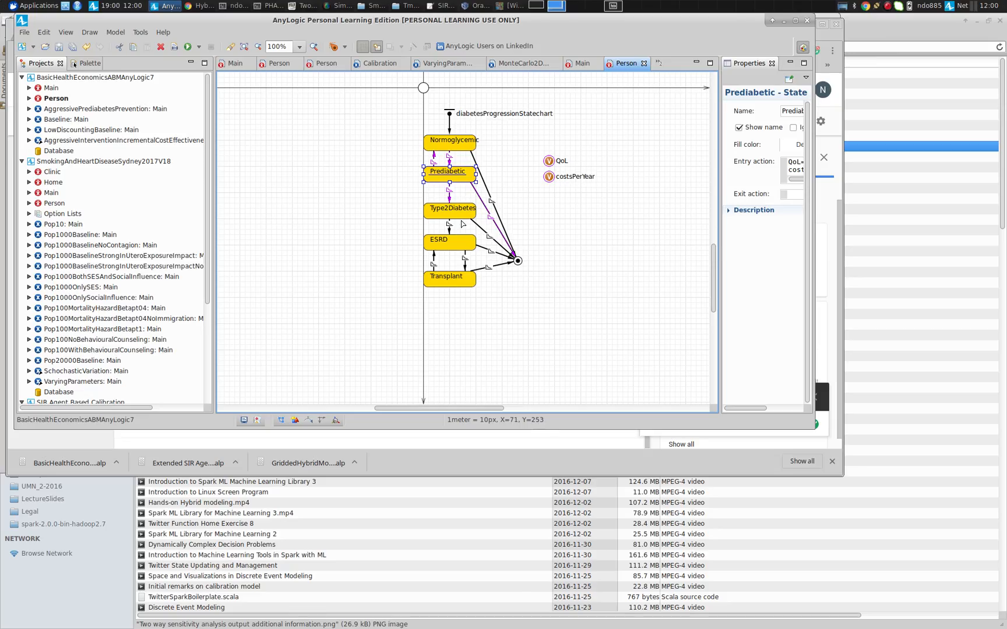
scroll(468, 217, "up", 7)
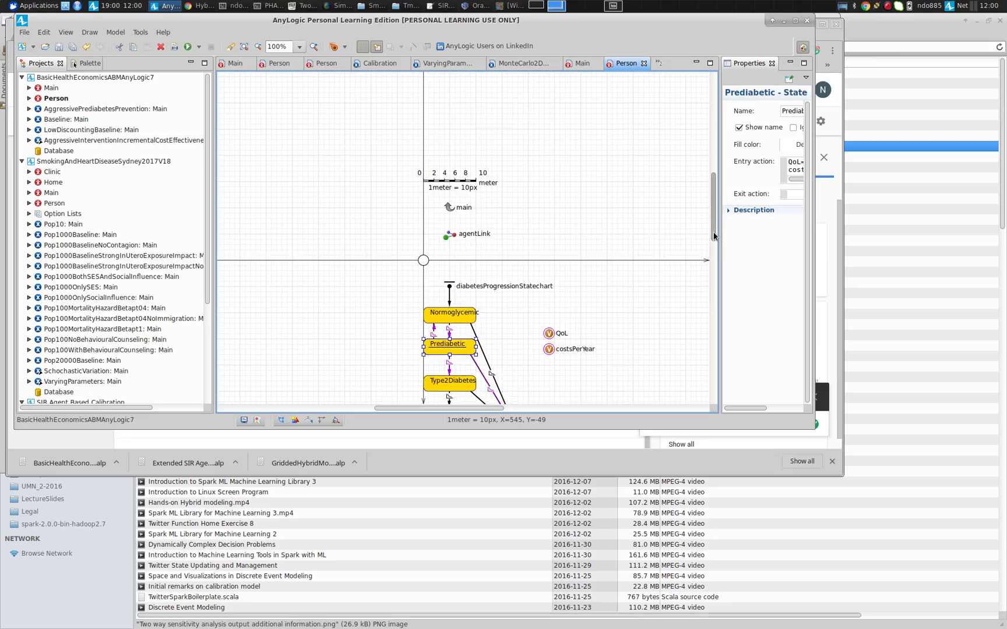
left_click_drag(713, 231, 714, 292)
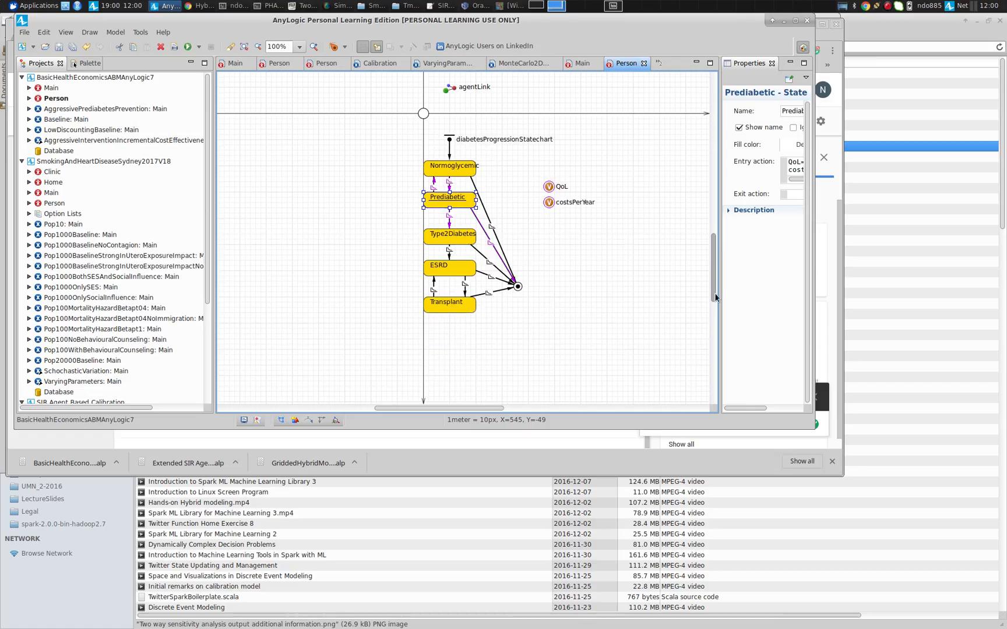
left_click(451, 170)
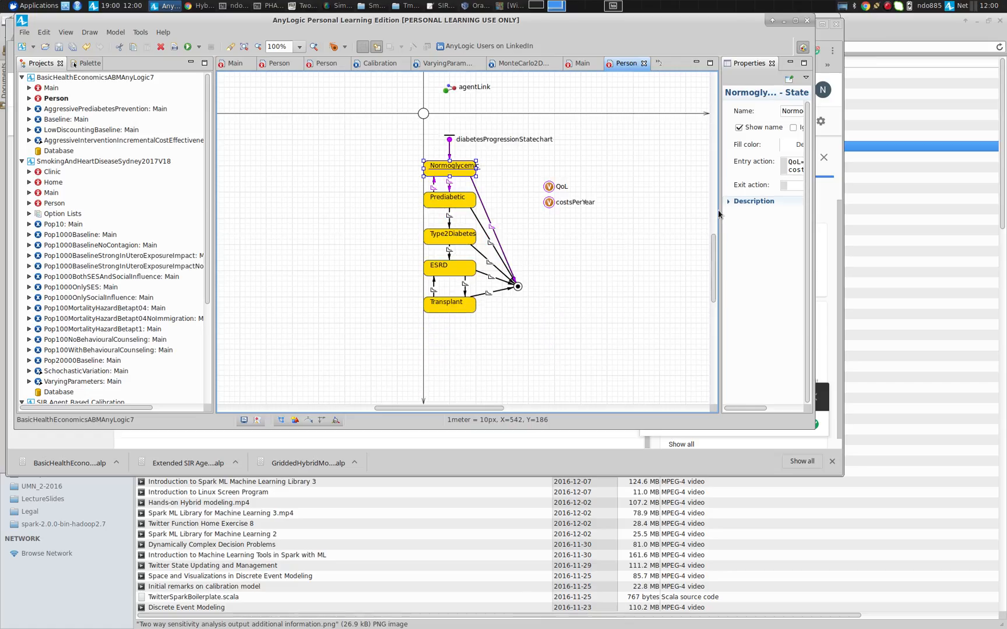
Examine the entry actions of the Type2Diabetes, ESRD and Transplant states in the Person statechart
left_click_drag(720, 213, 565, 212)
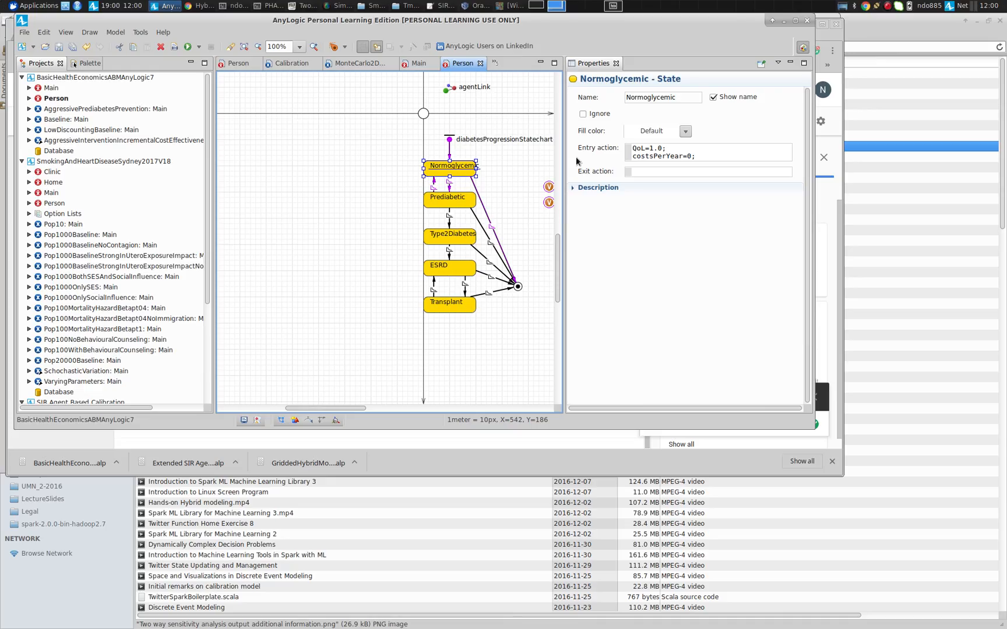
left_click(461, 235)
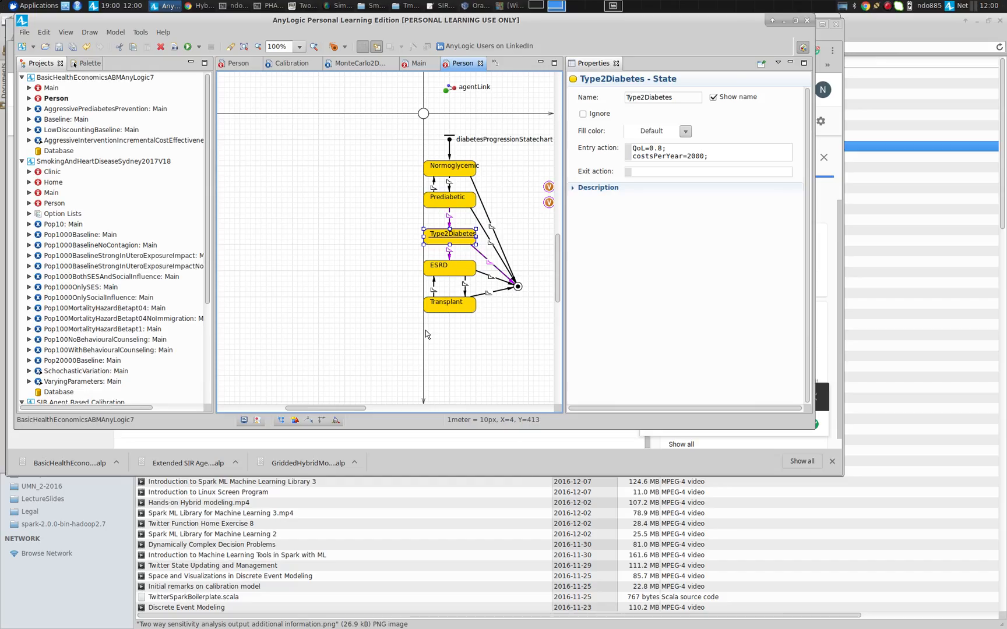
left_click(448, 266)
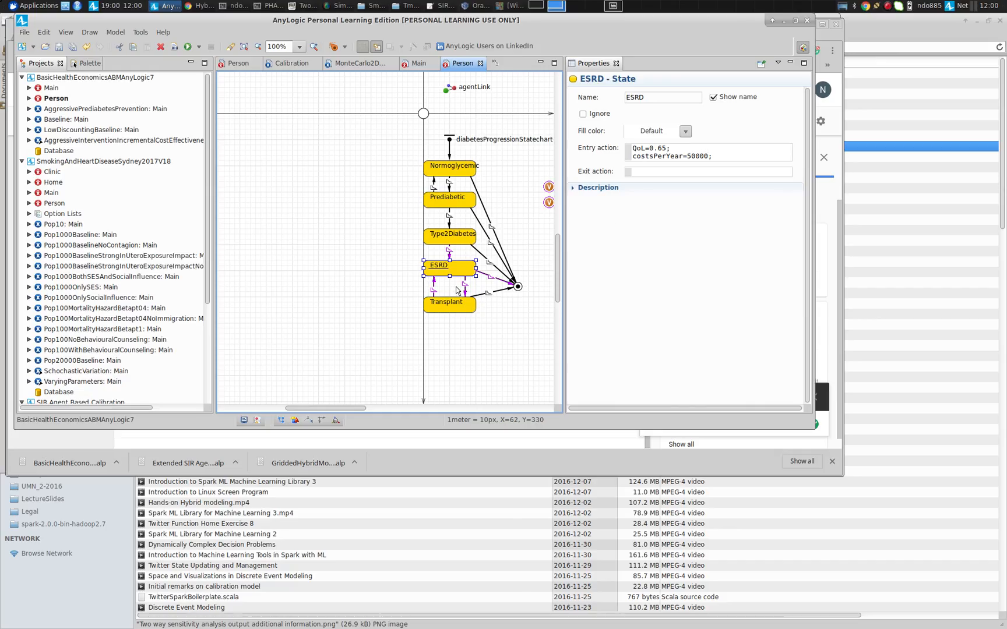
left_click(458, 307)
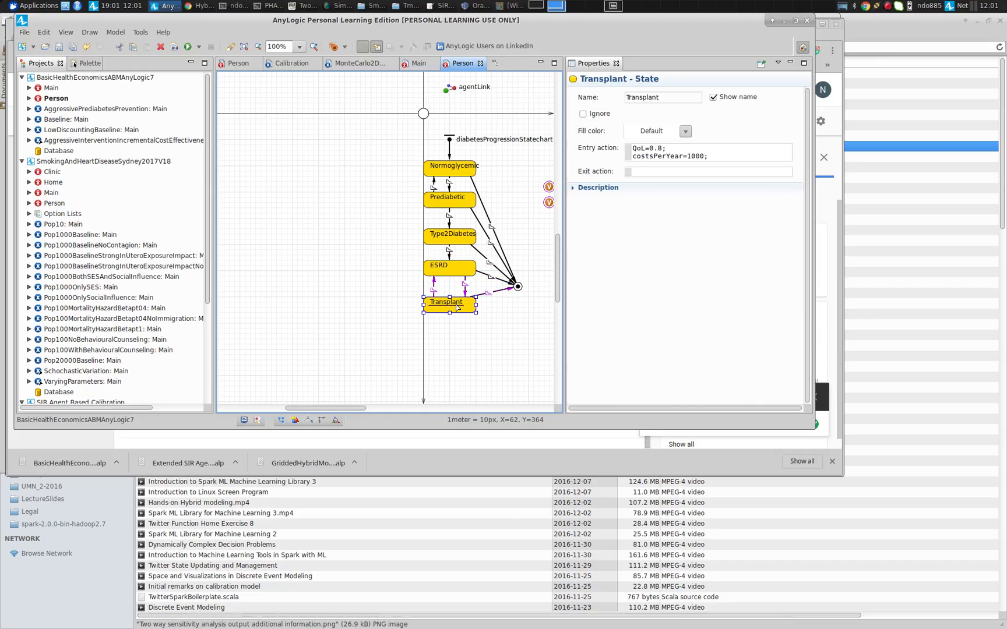
left_click(458, 307)
Inspect the transition from ESRD to Transplant, reading its rate and scrolling through its action code
left_click(466, 289)
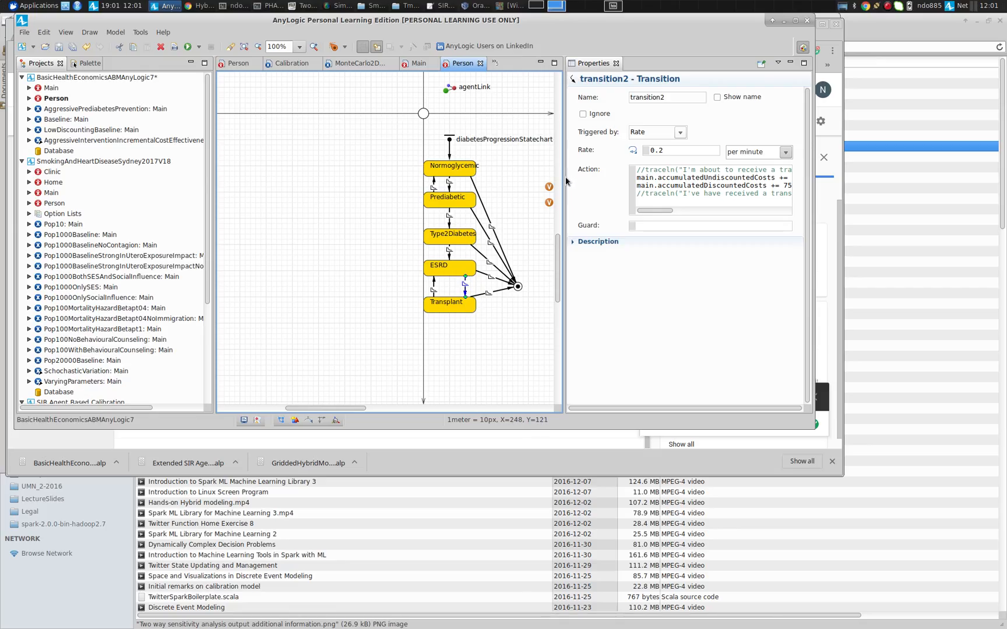
left_click_drag(563, 181, 505, 183)
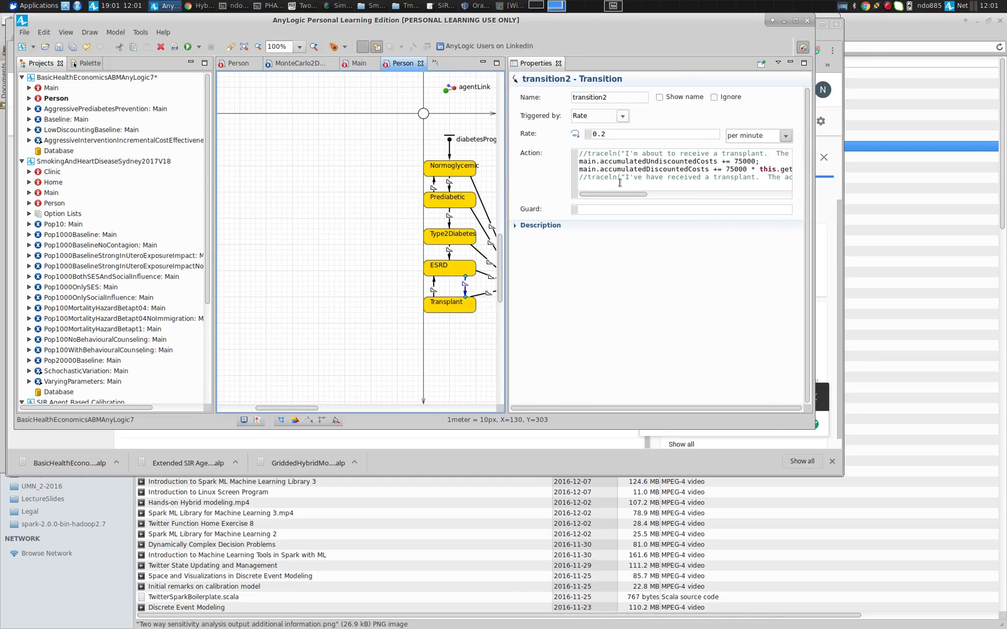
left_click_drag(611, 193, 605, 193)
left_click_drag(755, 161, 734, 161)
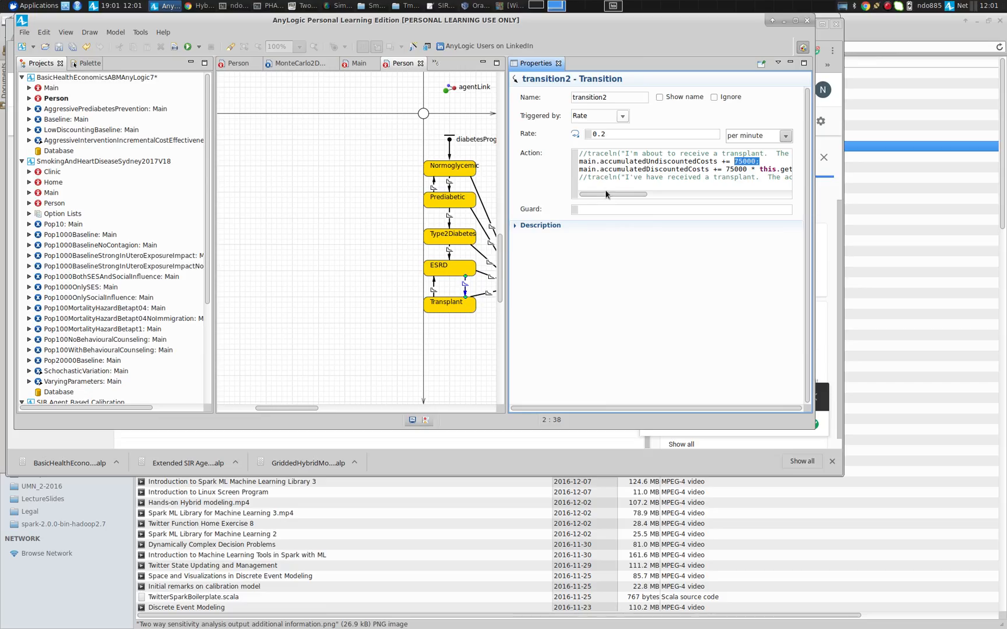
left_click_drag(605, 194, 642, 193)
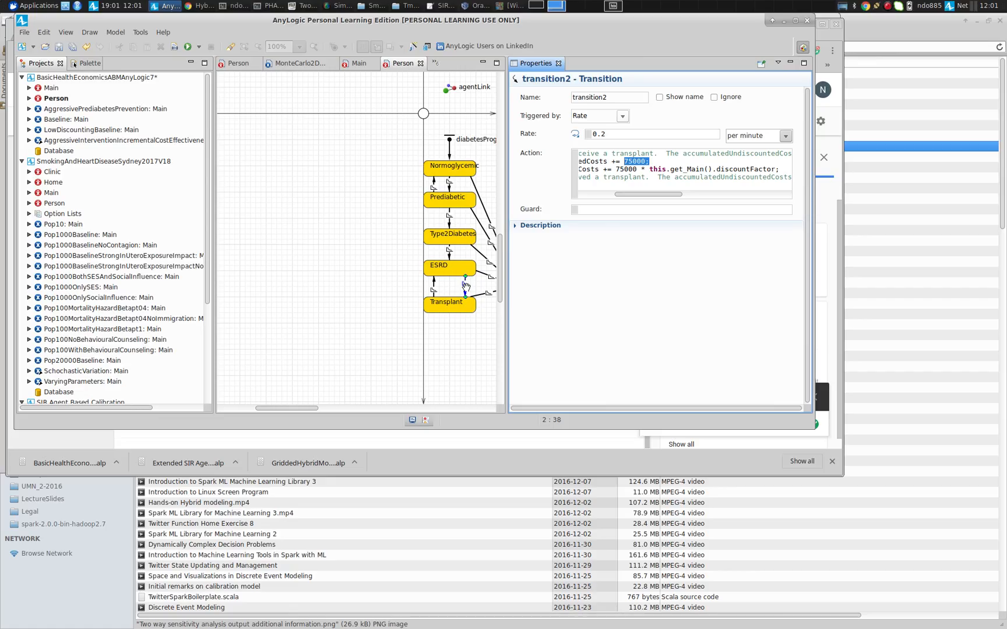
Select the returning Transplant-to-ESRD transition, the ESRD state and the Person agent type to view their properties
left_click(434, 285)
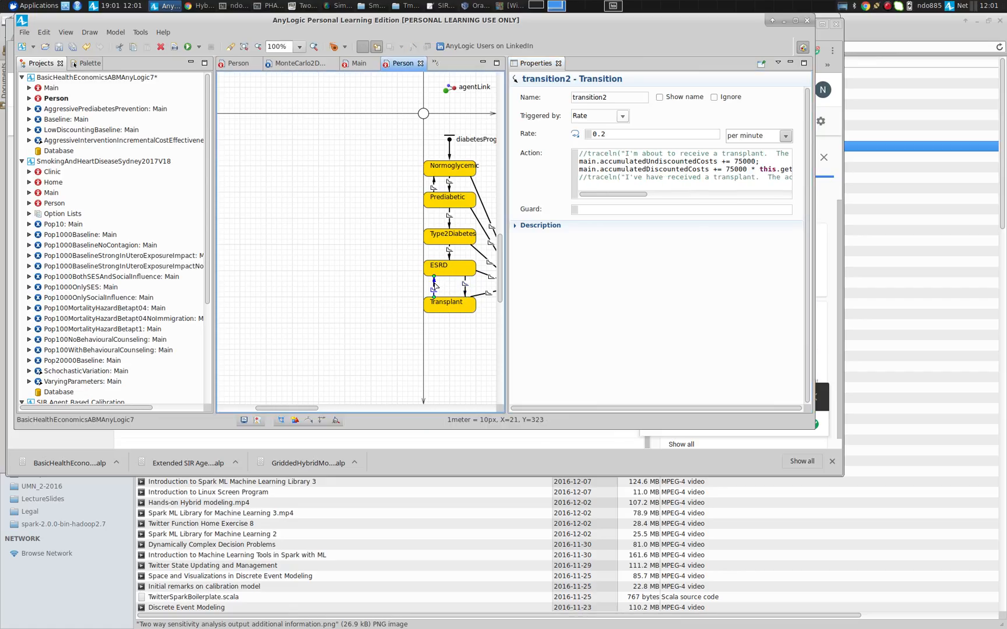
left_click(434, 285)
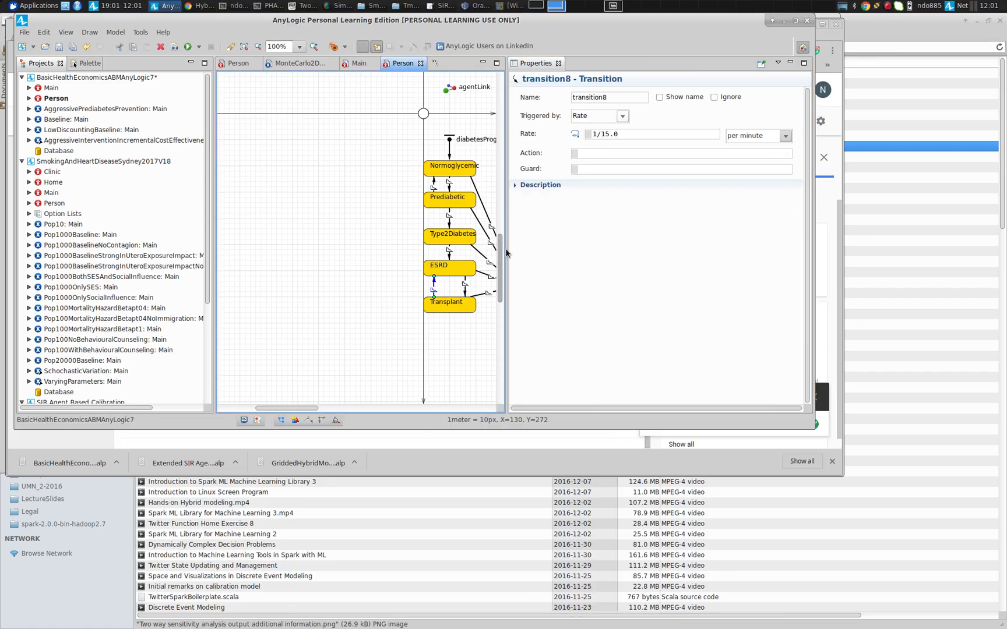
left_click(461, 267)
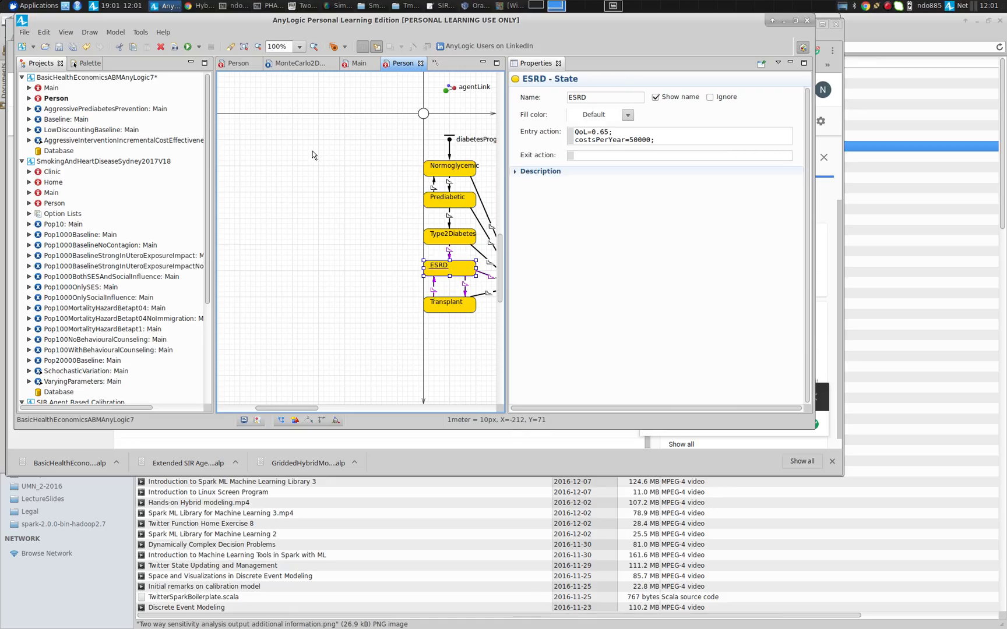
left_click(313, 154)
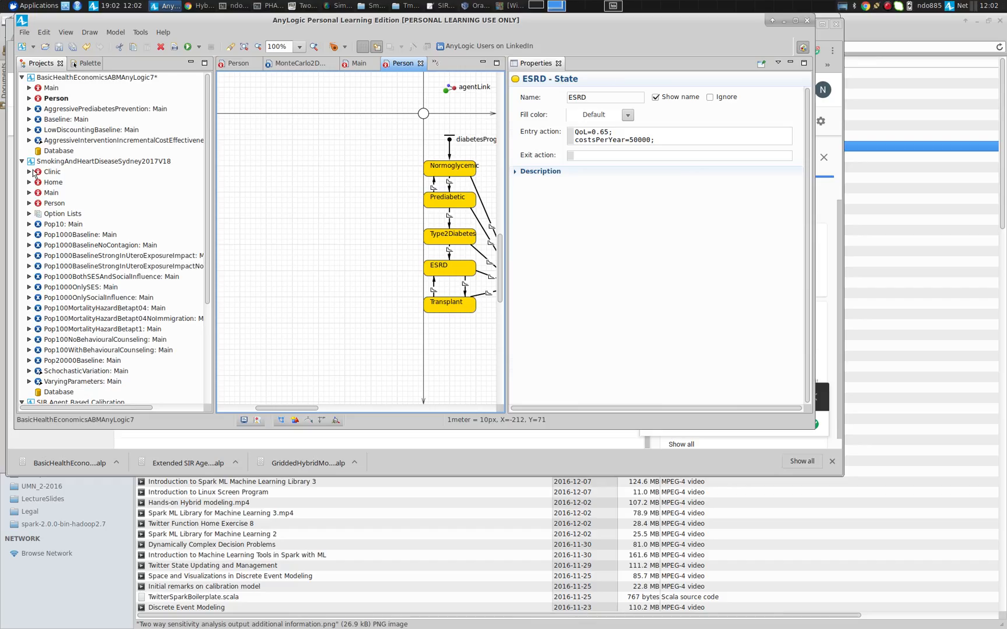
Open the Main agent diagram and browse its stock-and-flow structure for QALYs, life years and costs
double_click(46, 88)
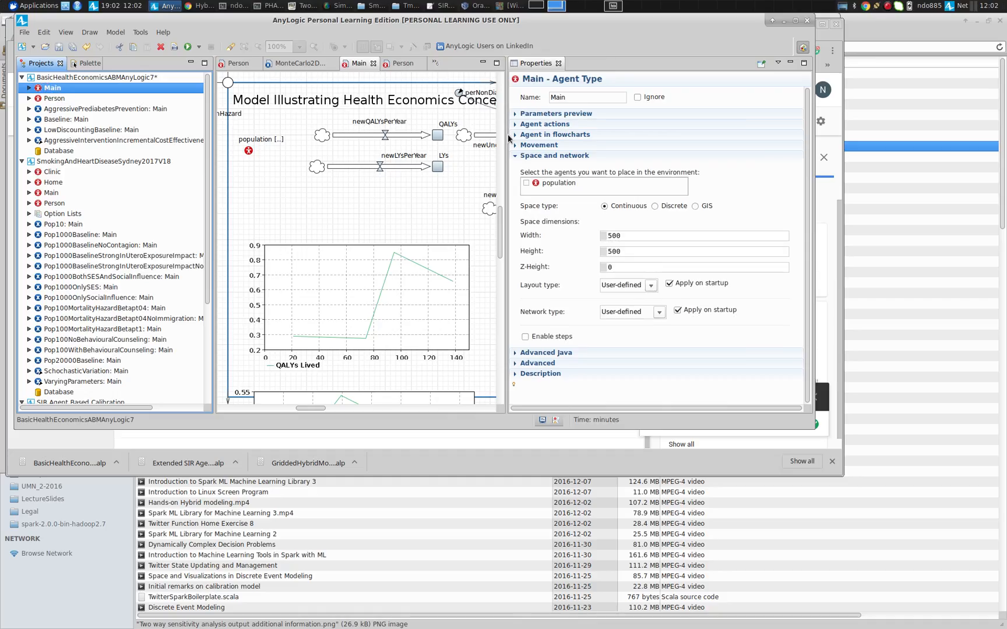
left_click_drag(506, 138, 728, 110)
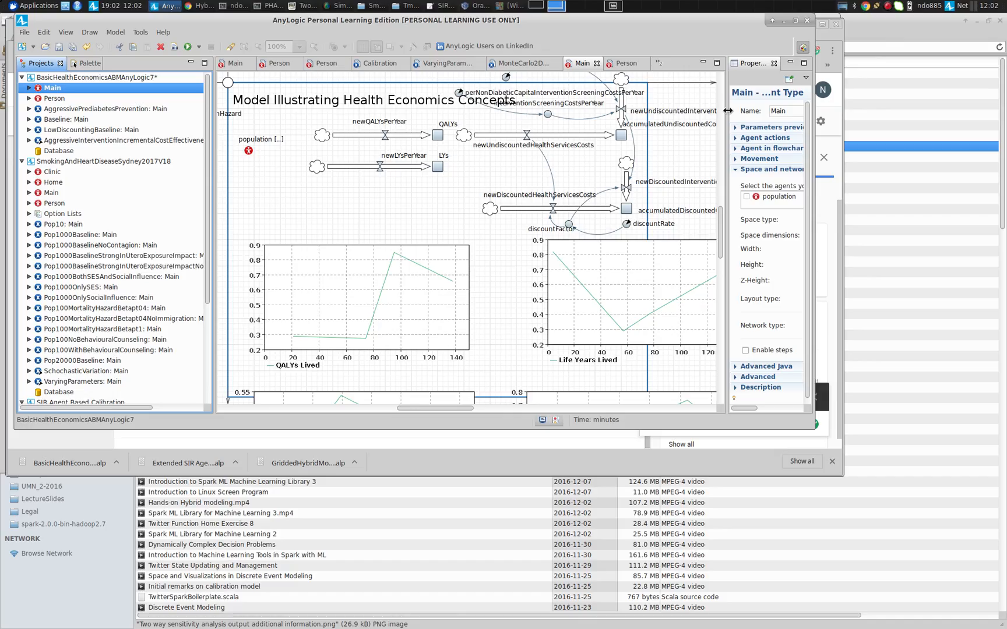
left_click_drag(442, 407, 445, 410)
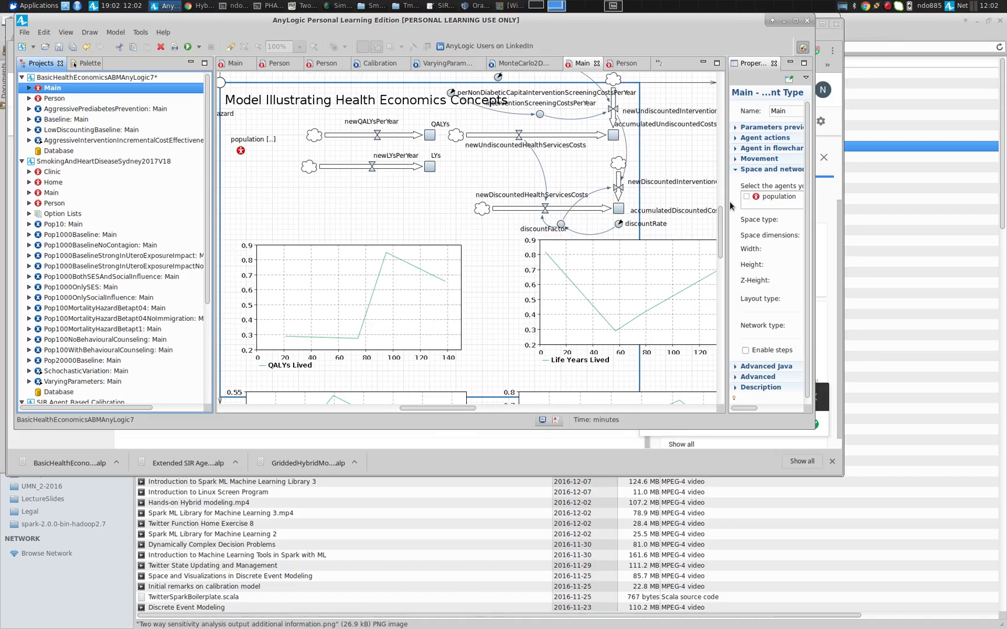
mouse_move(721, 212)
left_mouse_down()
mouse_move(721, 323)
mouse_move(722, 203)
left_mouse_up()
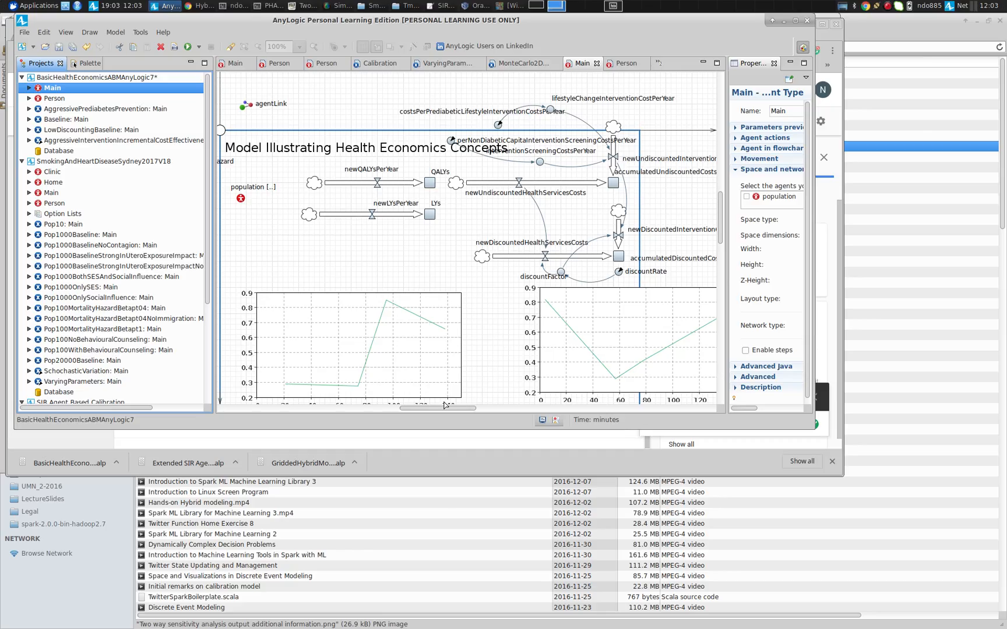
left_click_drag(443, 410, 499, 411)
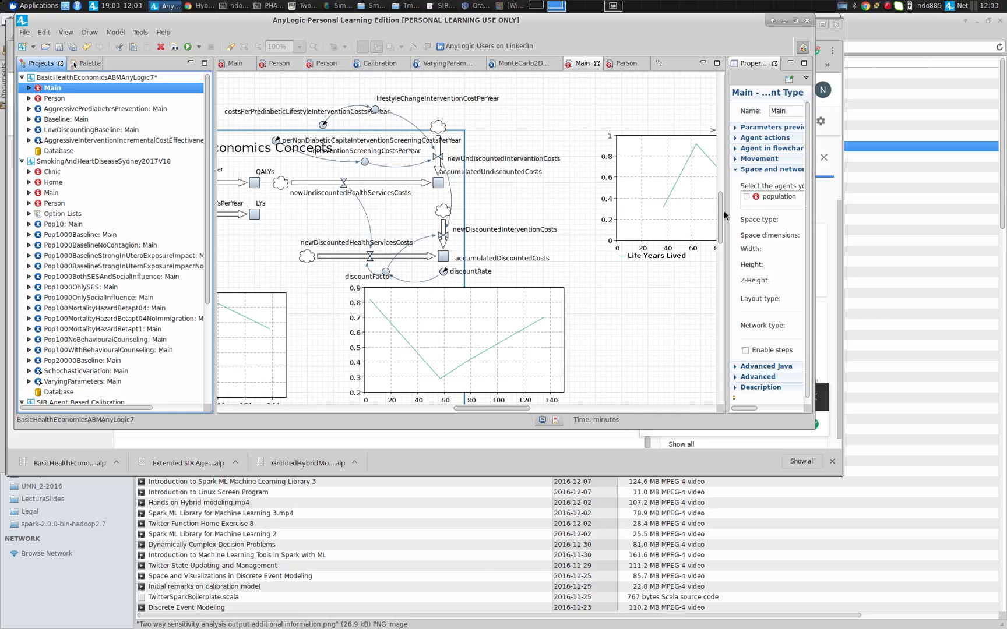
scroll(719, 232, "down", 1)
left_click_drag(720, 231, 719, 187)
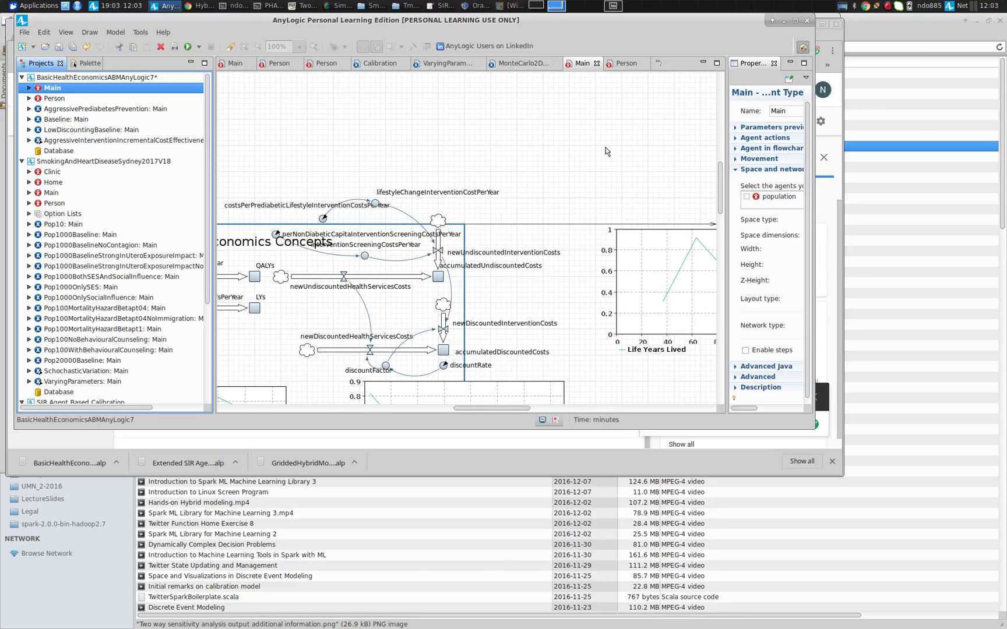
Return to the Person diagram and highlight the undiscounted cost accumulation line in the transition's action code
left_click(621, 68)
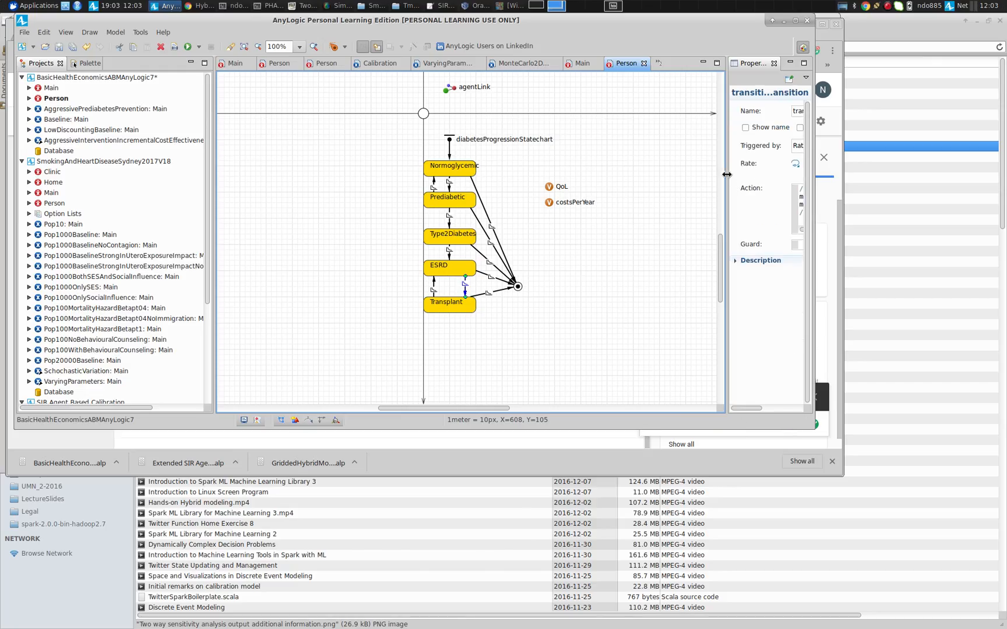
left_click_drag(726, 174, 498, 178)
left_click(595, 165)
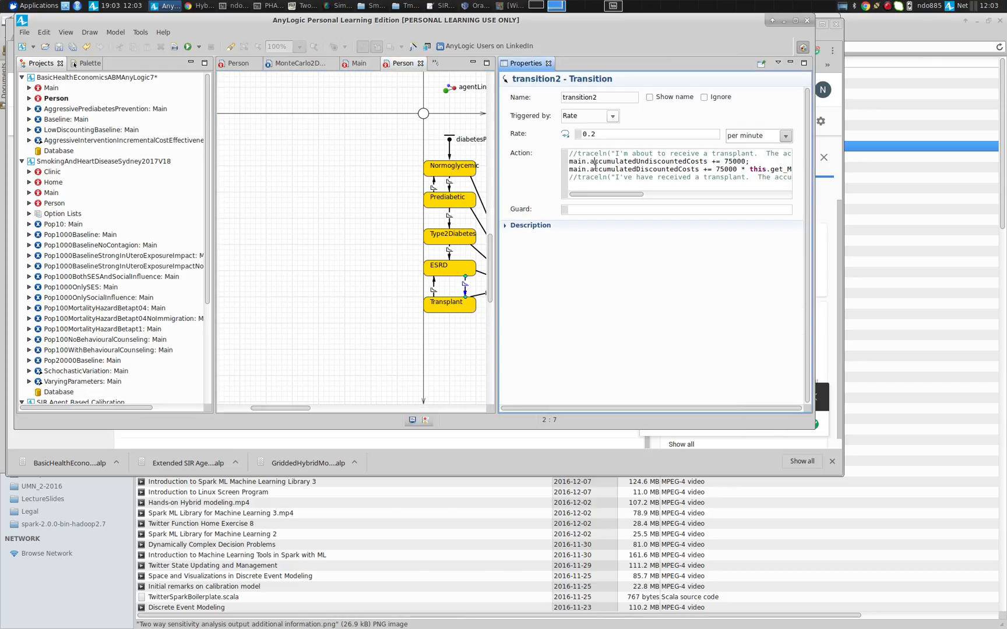
key("ctrl+Left")
key("ctrl+Left")
key("ctrl+shift+Right")
key("ctrl+shift+Right")
key("ctrl+shift+Right")
key("ctrl+shift+Right")
key("ctrl+shift+Right")
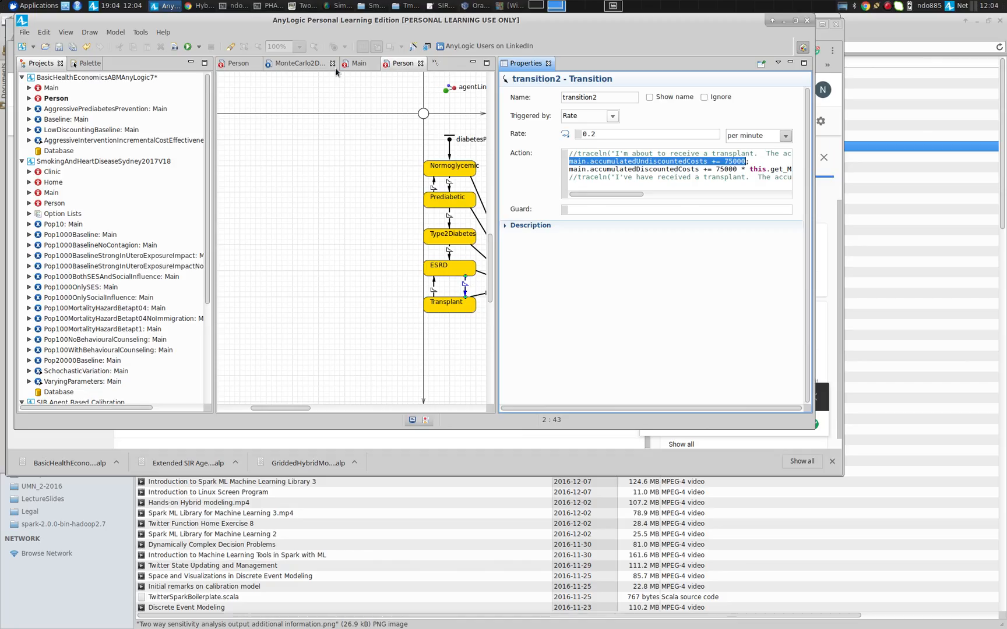
Back in the Main diagram, select the newUndiscountedHealthServicesCosts flow to view its properties
left_click(357, 65)
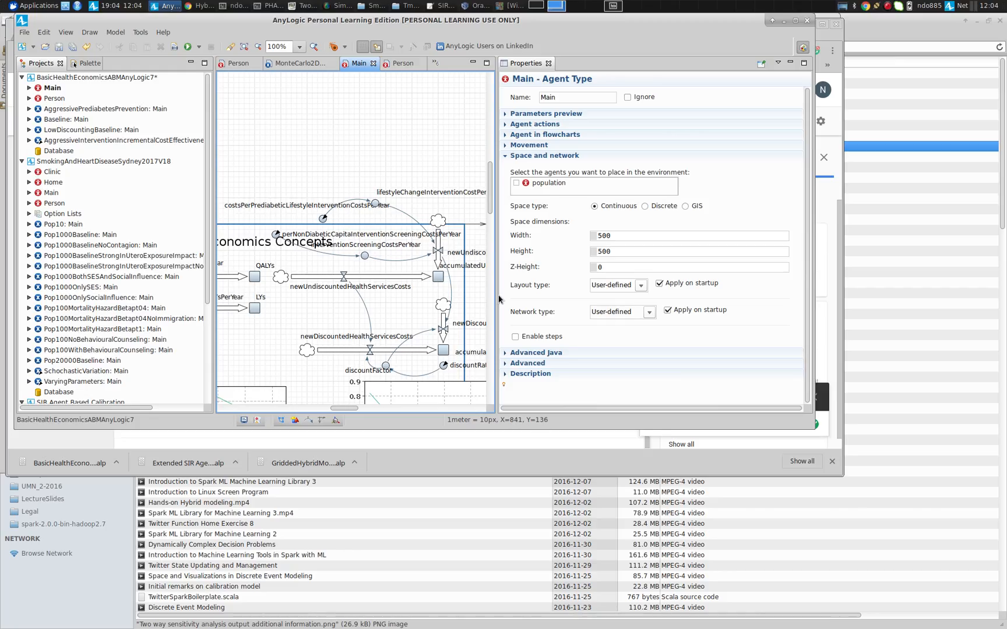
left_click_drag(498, 294, 628, 293)
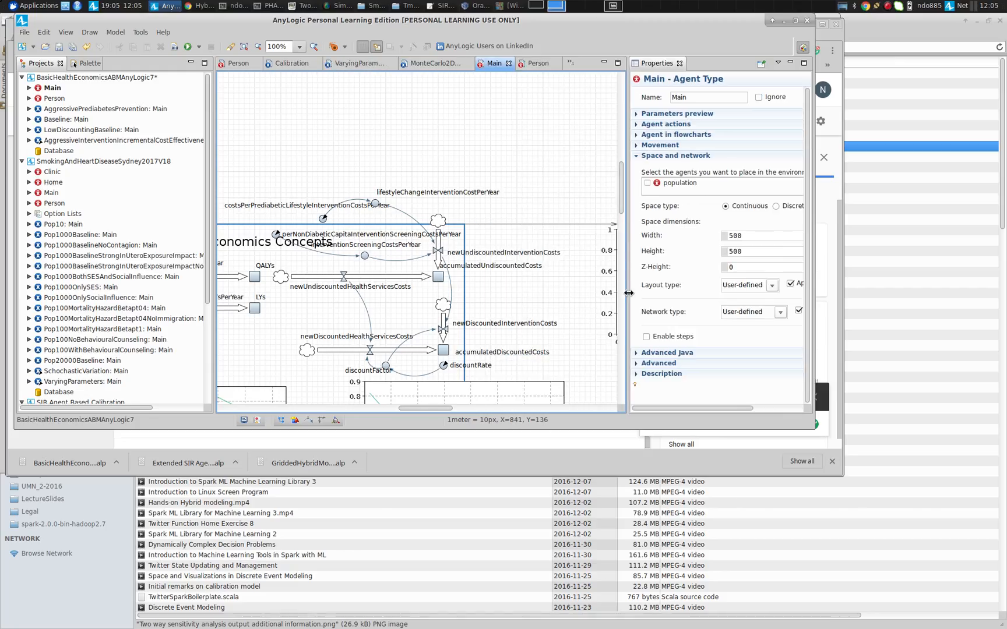
left_click_drag(420, 409, 367, 418)
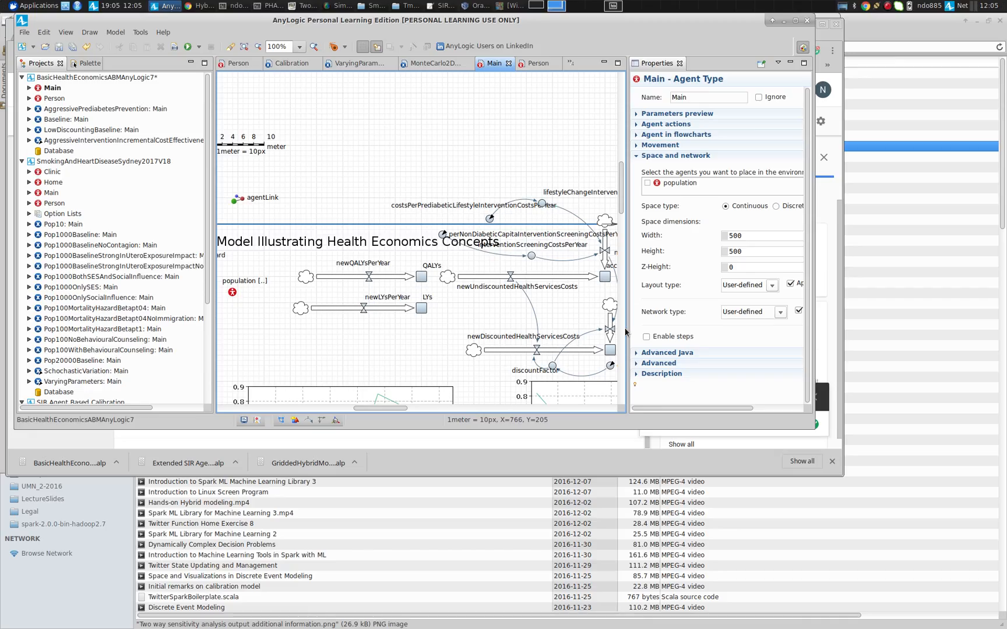
left_click_drag(626, 332, 743, 320)
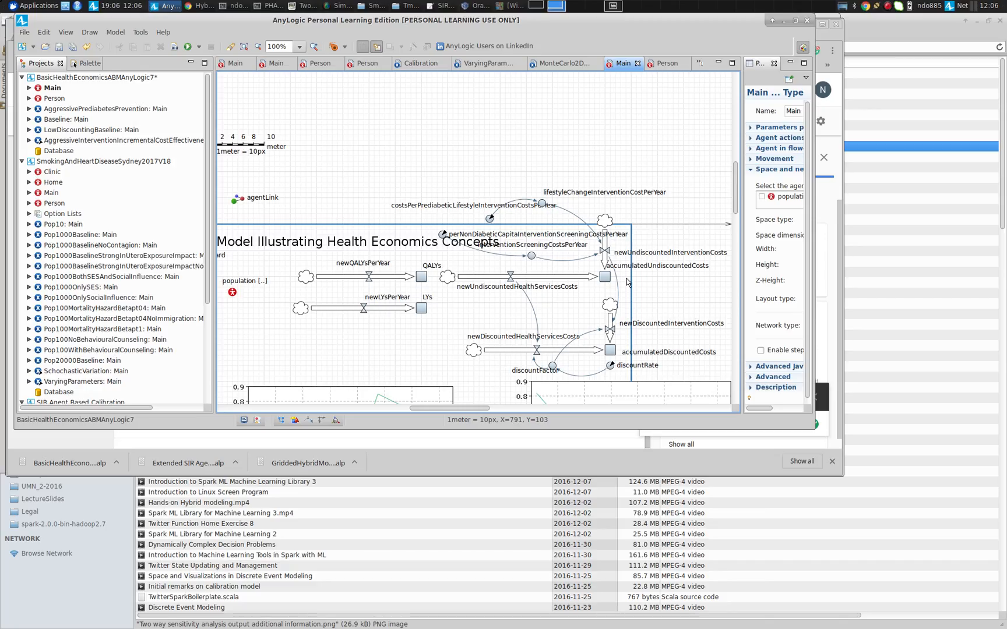
left_click(519, 283)
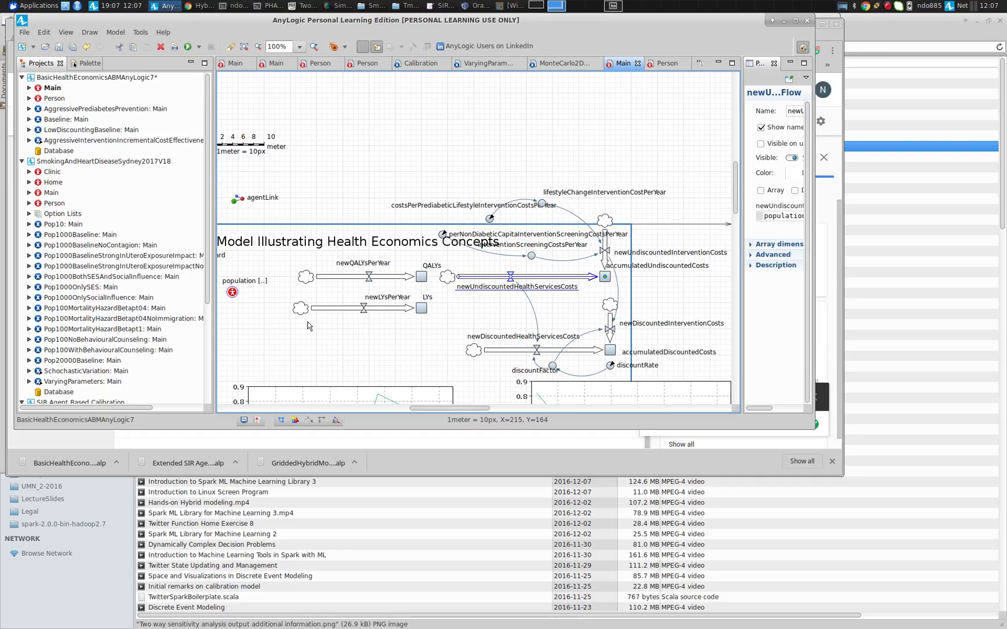
Examine the population's properties, scrolling through its statistics definitions such as cumulativeQoL and newCostsPerYear
left_click(231, 300)
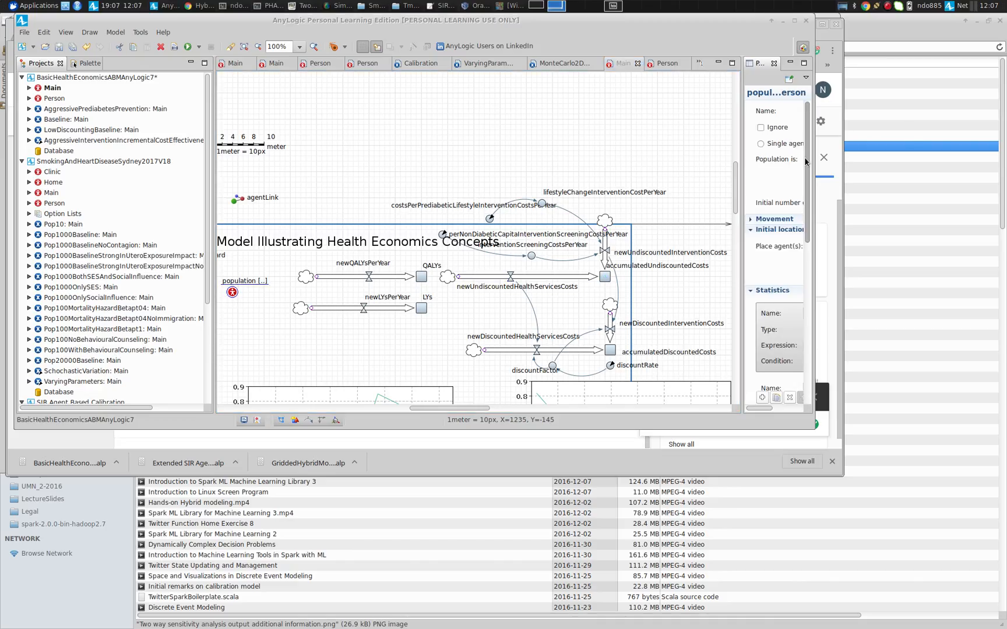
left_click_drag(743, 162, 358, 204)
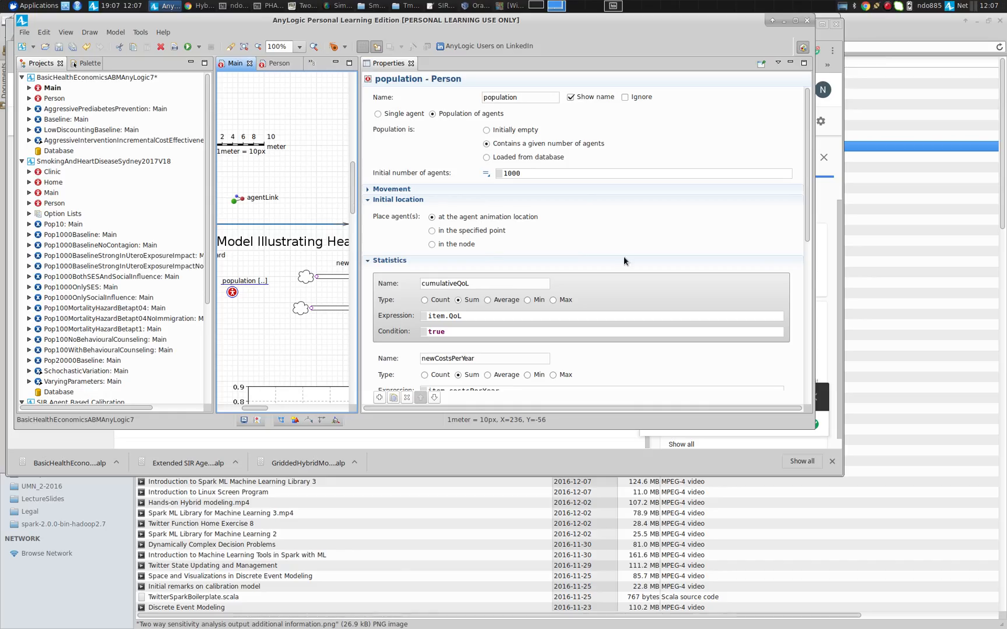
left_click_drag(808, 192, 806, 251)
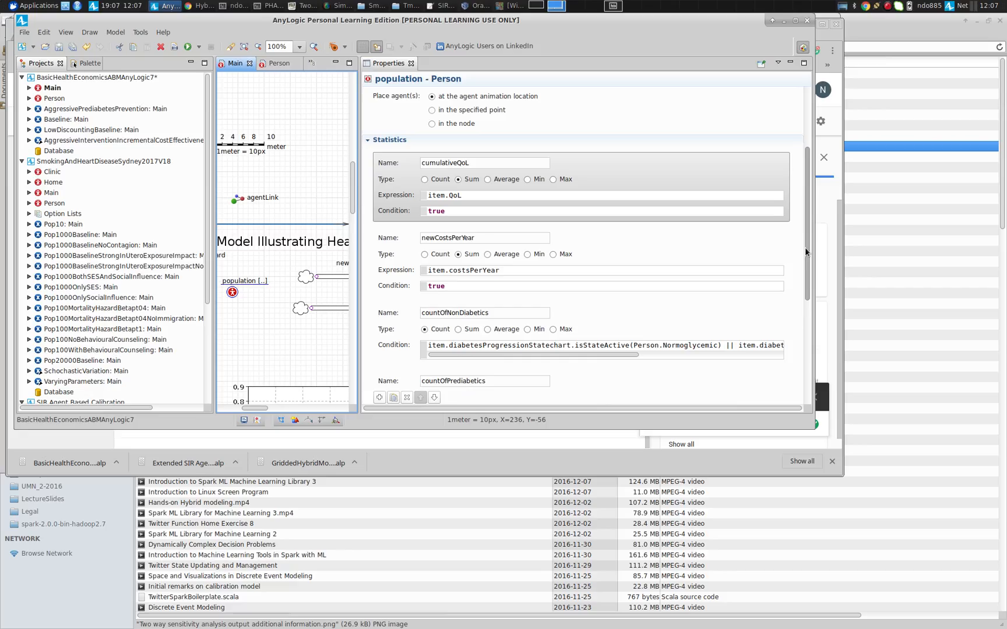
left_click_drag(804, 247, 810, 311)
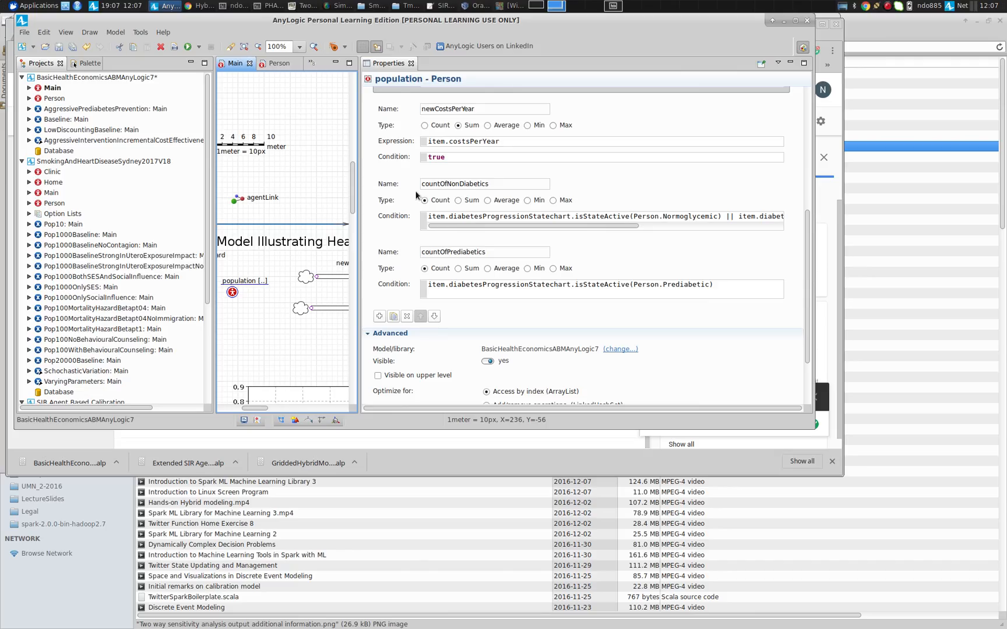
left_click(444, 142)
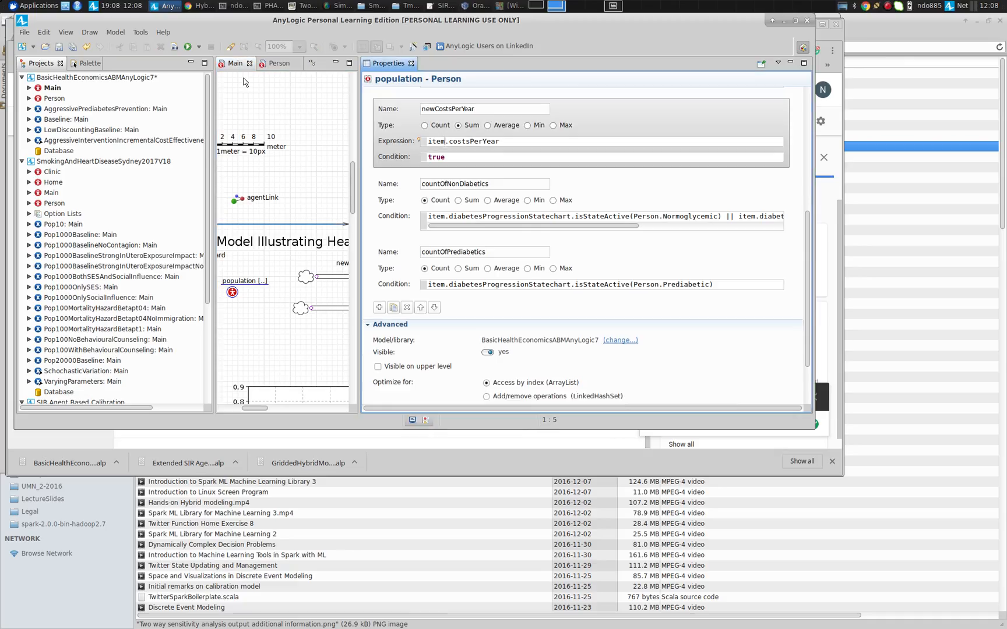
Return to the Person diagram and select the costsPerYear variable and the Type2Diabetes state
left_click(276, 65)
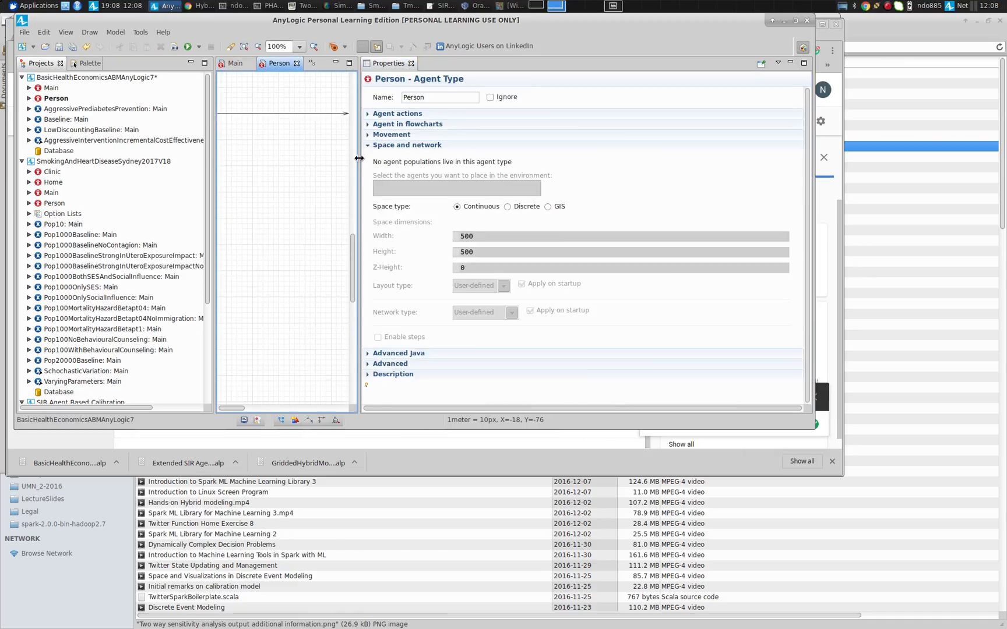
left_click_drag(359, 156, 576, 175)
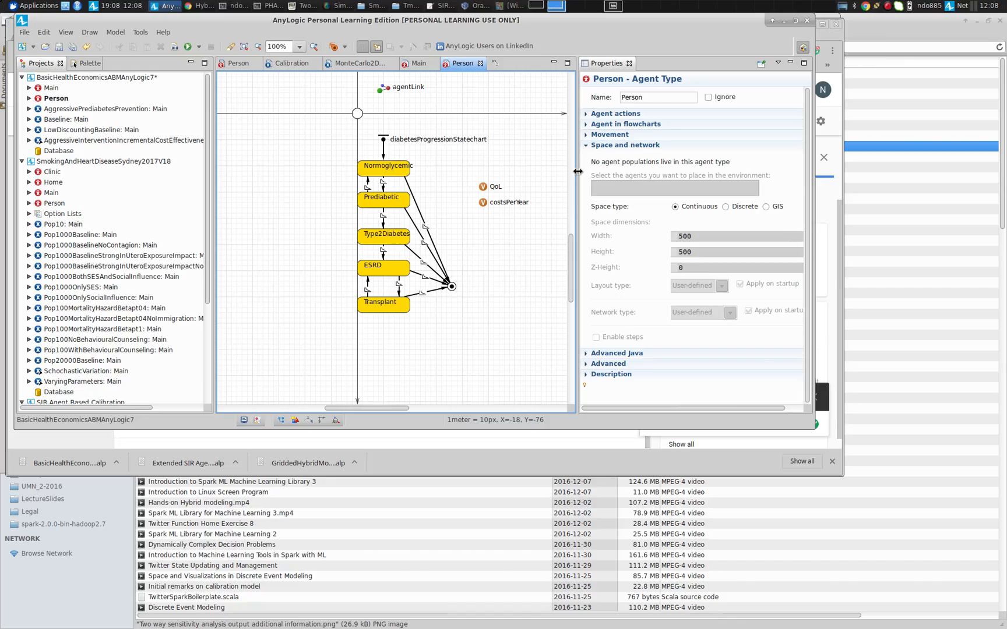
left_click(483, 203)
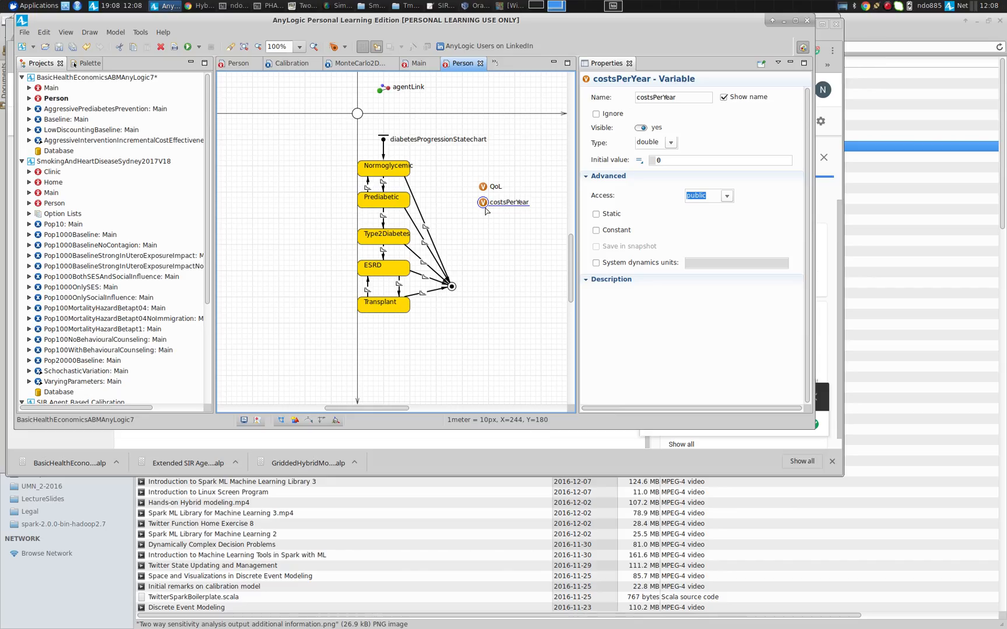
left_click(374, 242)
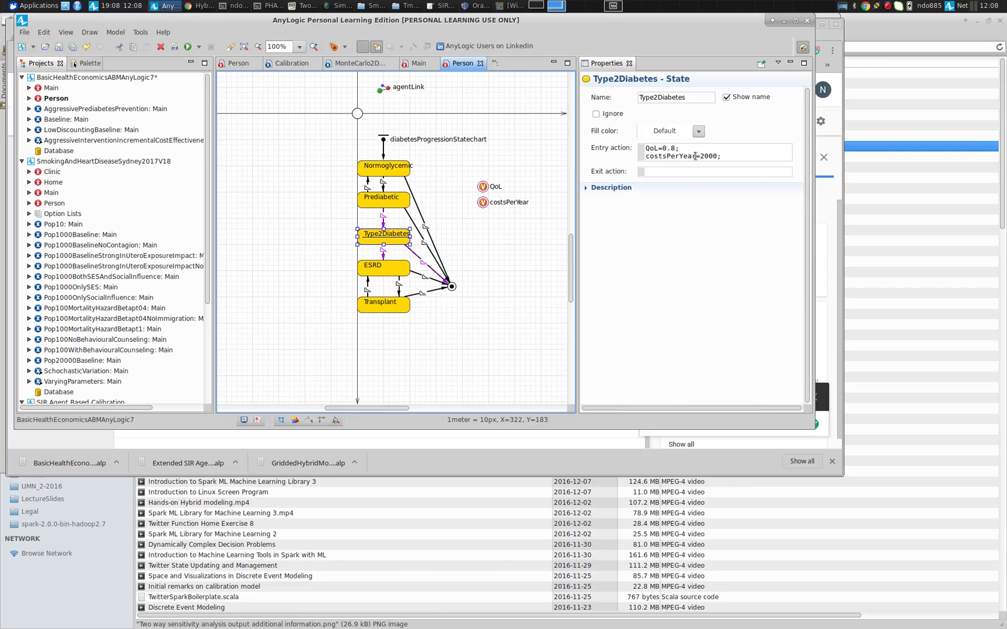
Back in the Main diagram, select the population and highlight the item.costsPerYear expression of its newCostsPerYear statistic
left_click(416, 64)
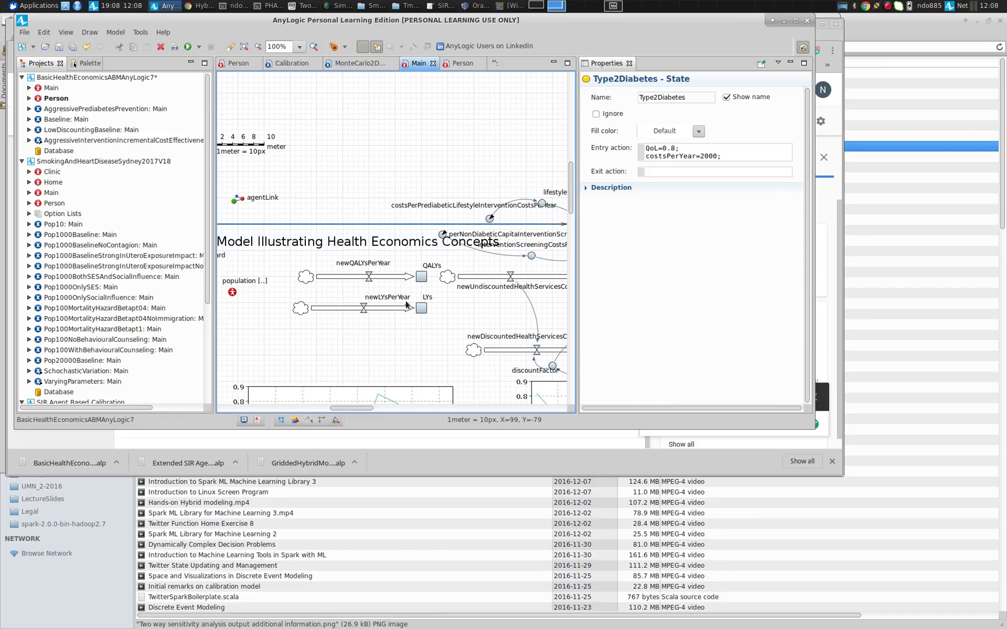
left_click(233, 296)
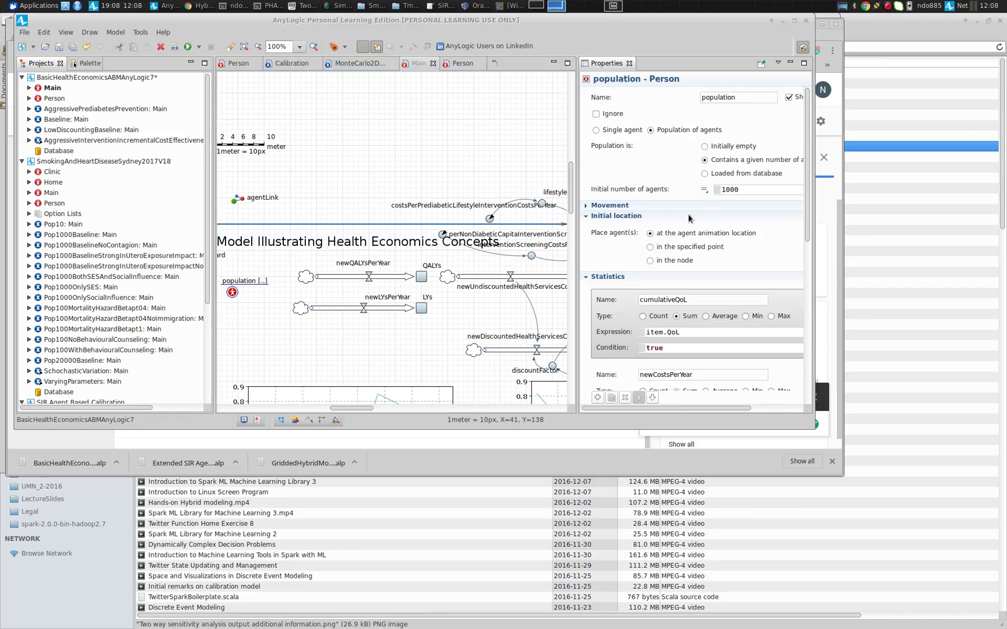
left_click_drag(805, 186, 806, 297)
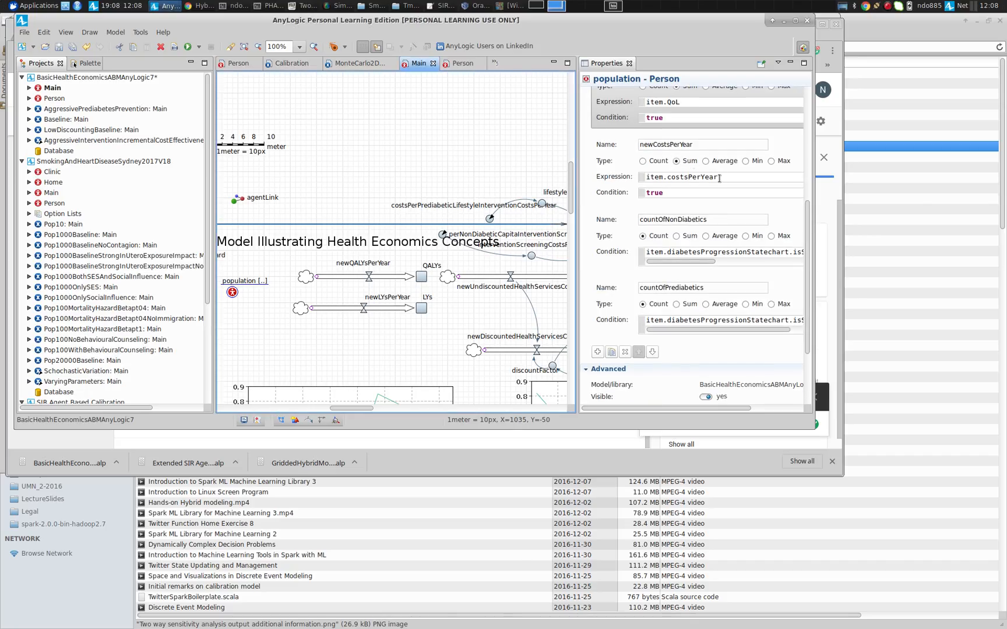
left_click_drag(719, 178, 601, 184)
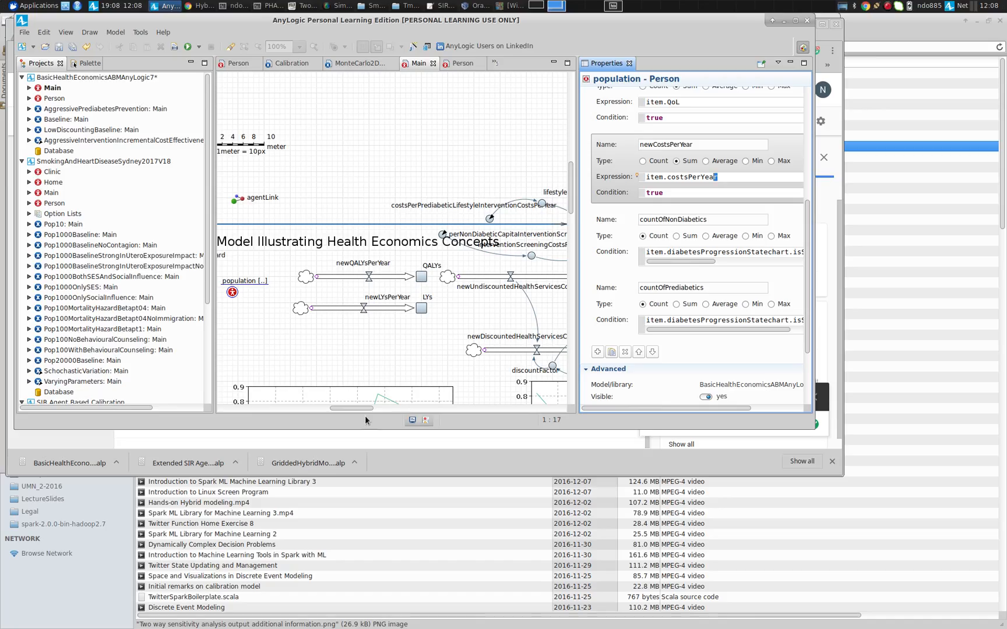
Select the newUndiscountedHealthServicesCosts flow and highlight its population.newCostsPerYear() formula
left_click_drag(360, 408, 389, 409)
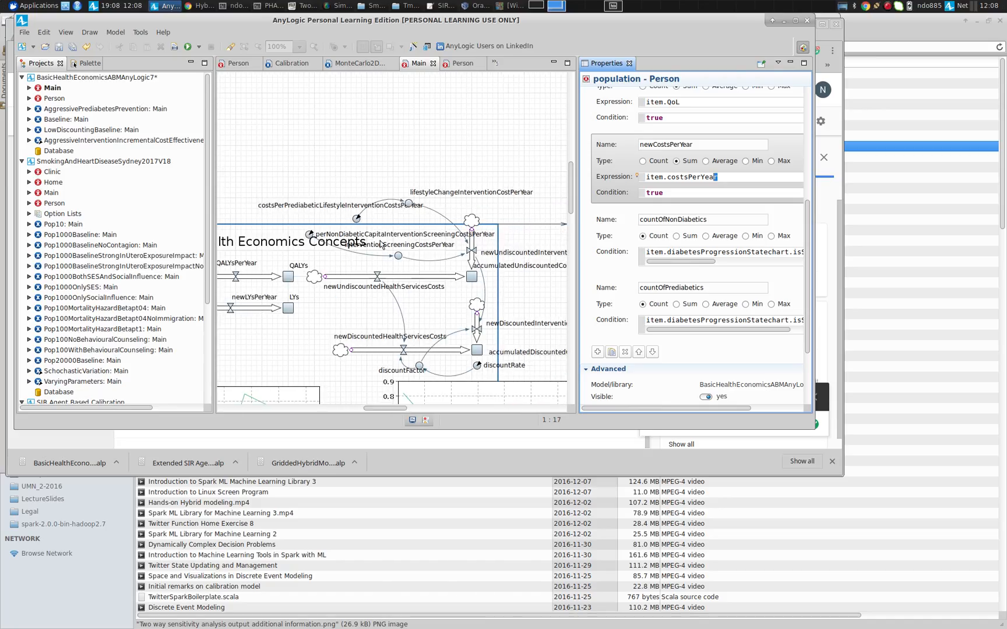
left_click(378, 276)
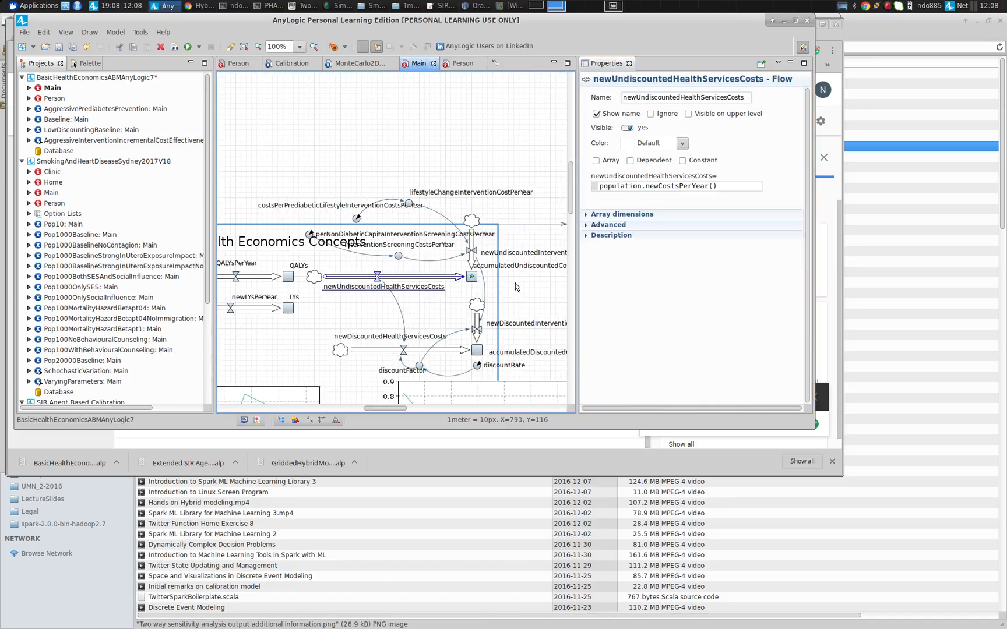
left_click_drag(734, 185, 568, 202)
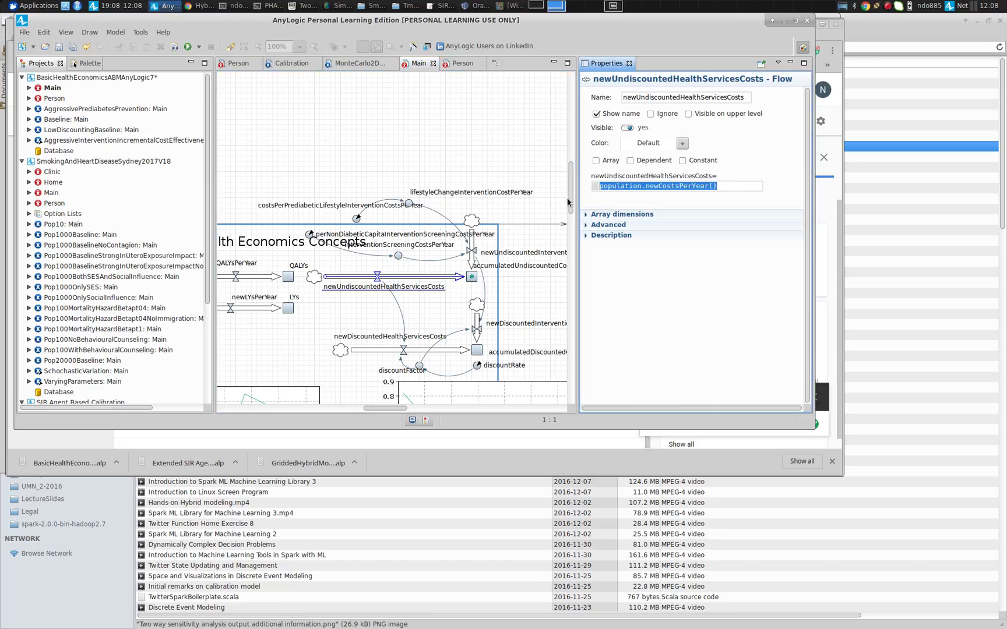
type("0")
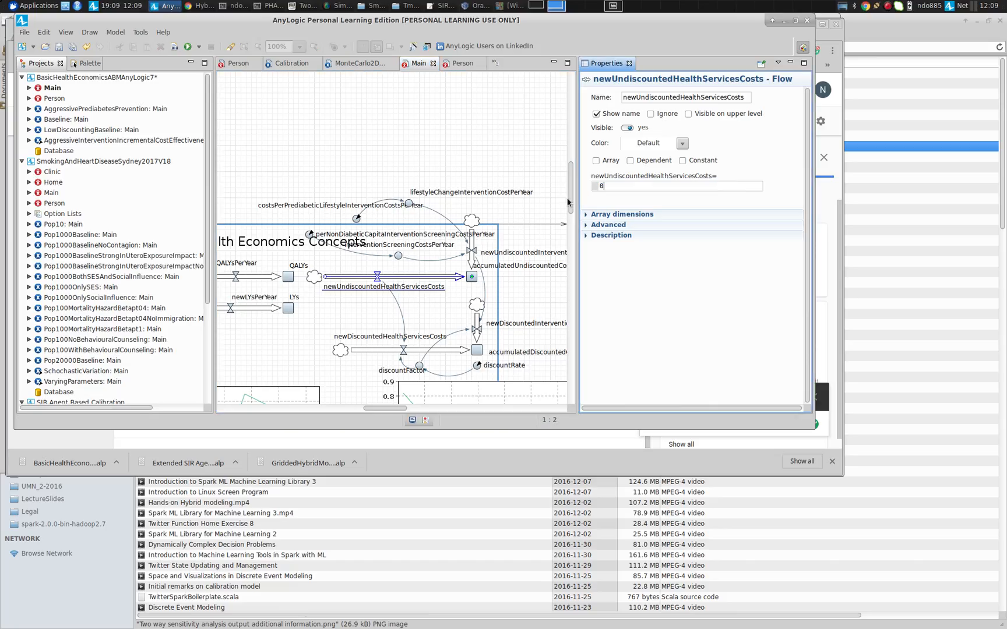
key("ctrl+z")
key("End")
Select the population again and scroll through its statistics definitions such as cumulativeQoL and newCostsPerYear
left_click_drag(385, 410, 362, 409)
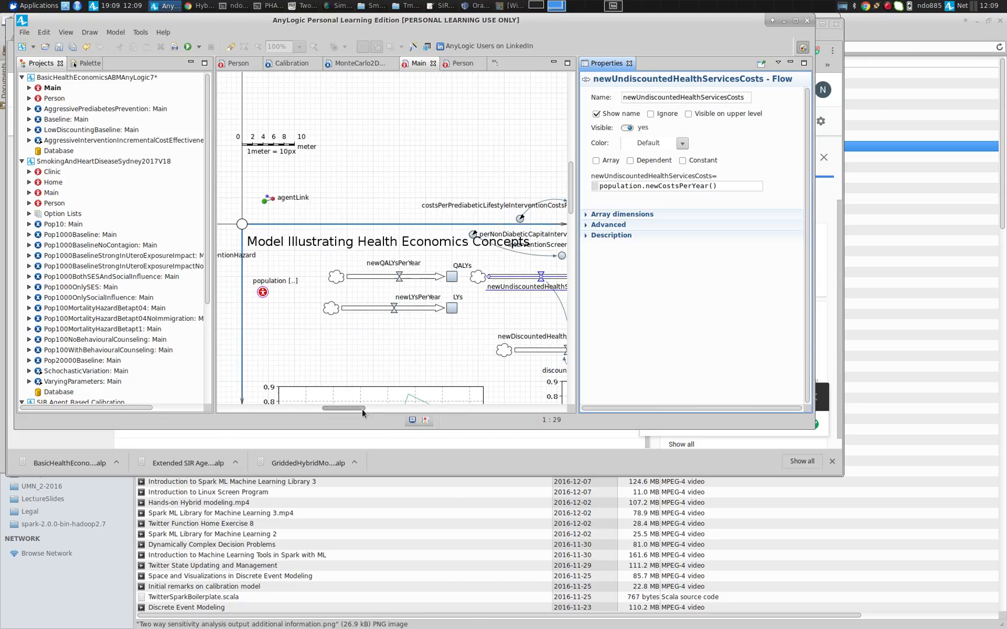
left_click(261, 293)
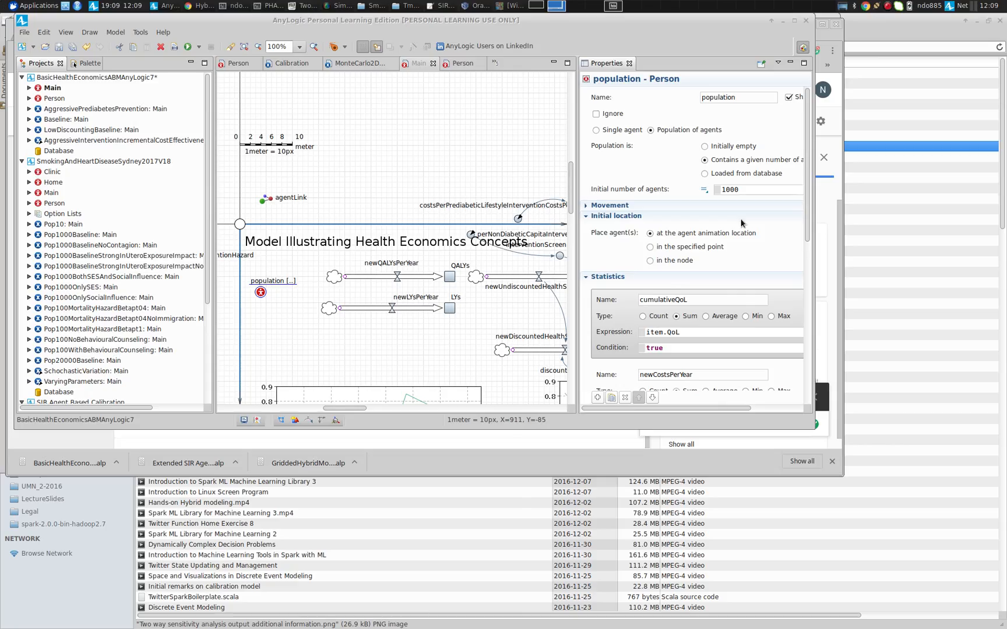
left_click_drag(806, 199, 805, 292)
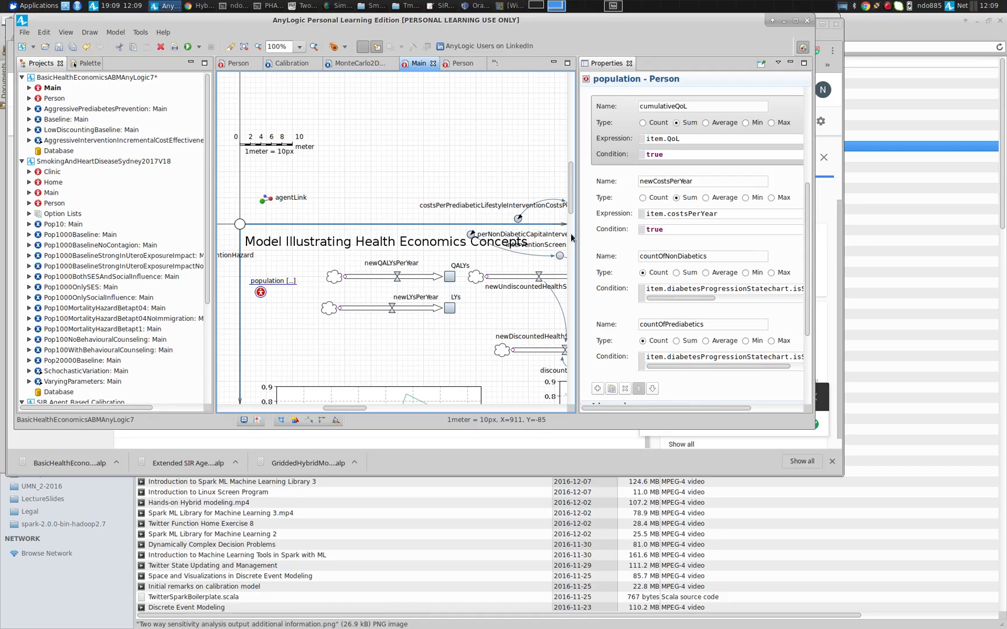
left_click_drag(575, 237, 474, 237)
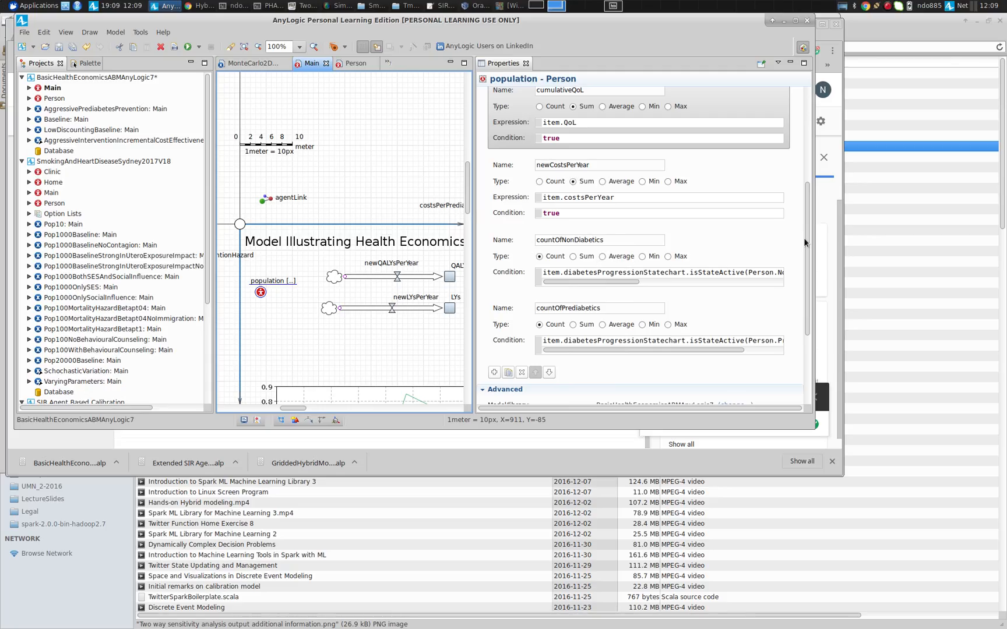
scroll(621, 180, "up", 3)
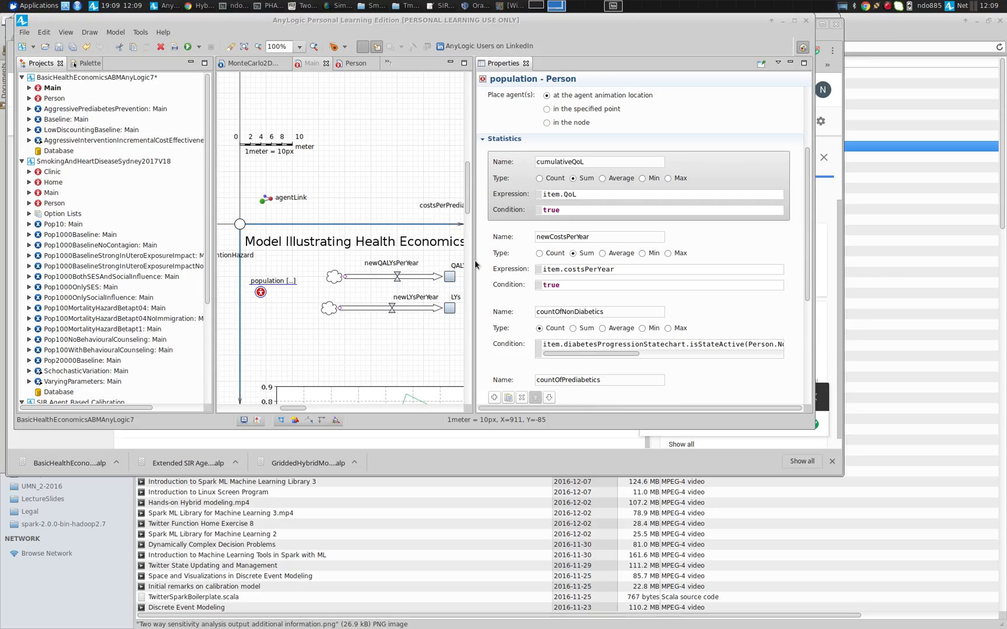
left_click_drag(474, 261, 699, 261)
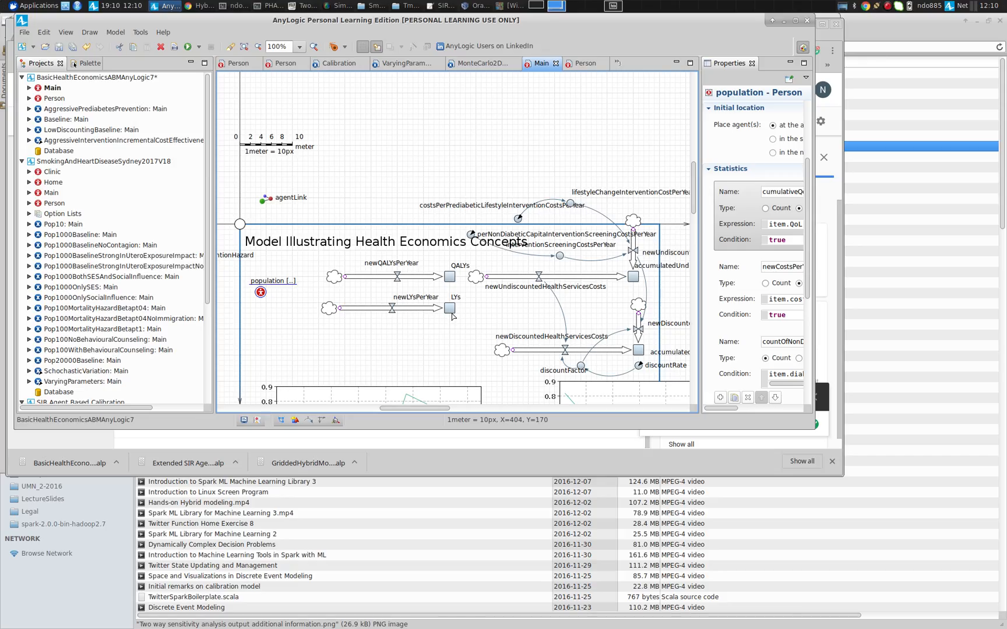
Compare the formulas of the newLYsPerYear and newQALYsPerYear flows, highlighting each in turn
left_click(409, 311)
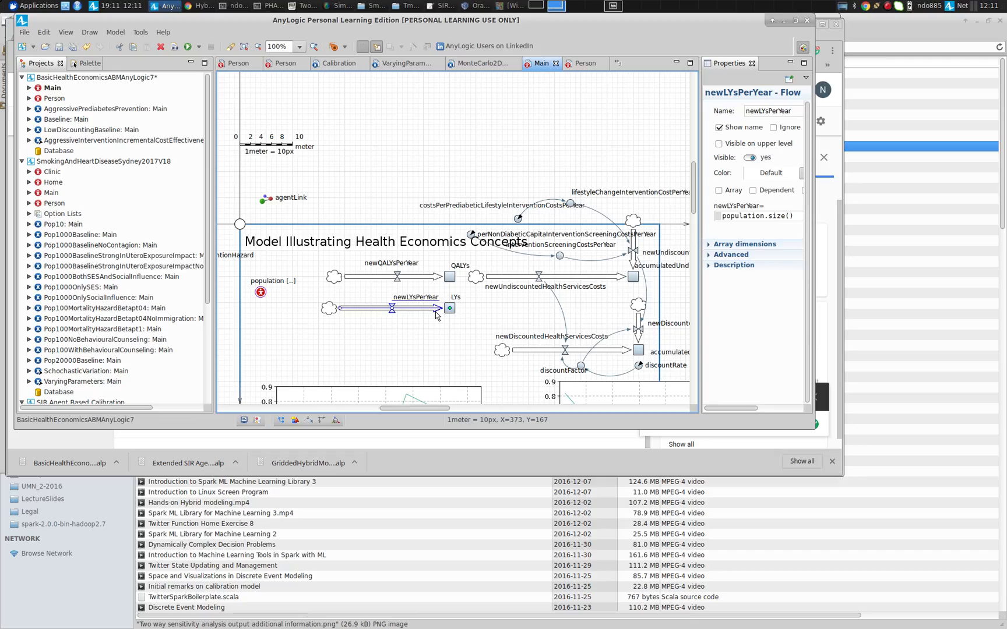
left_click(398, 277)
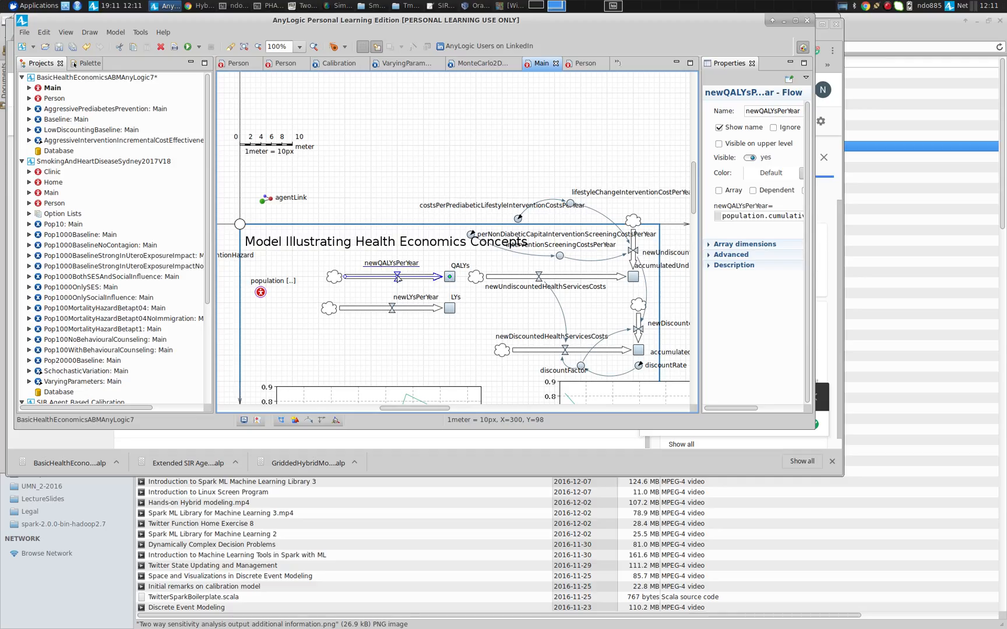
left_click(382, 306)
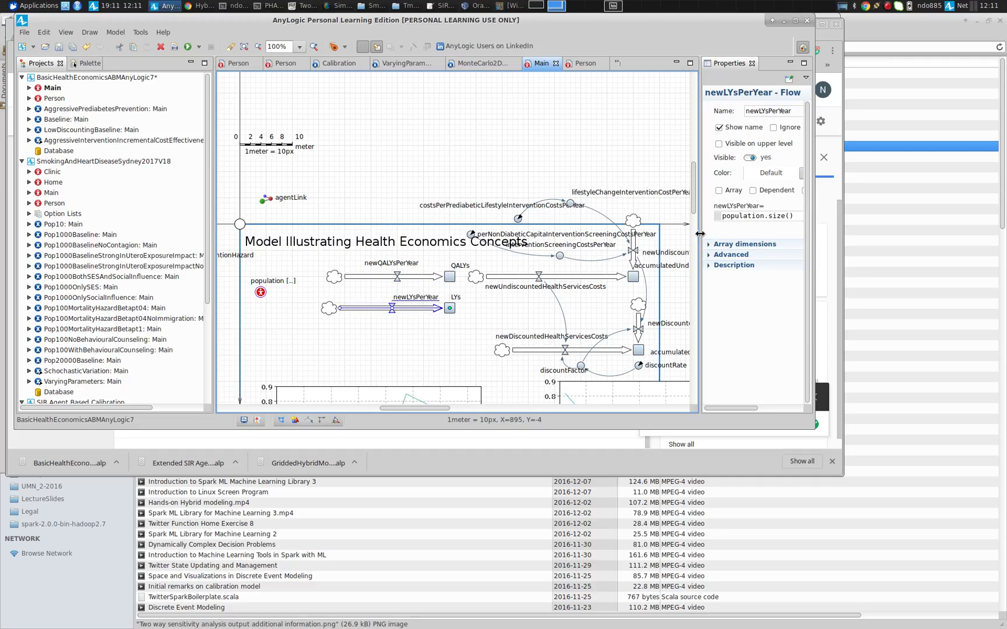
left_click_drag(700, 236, 539, 259)
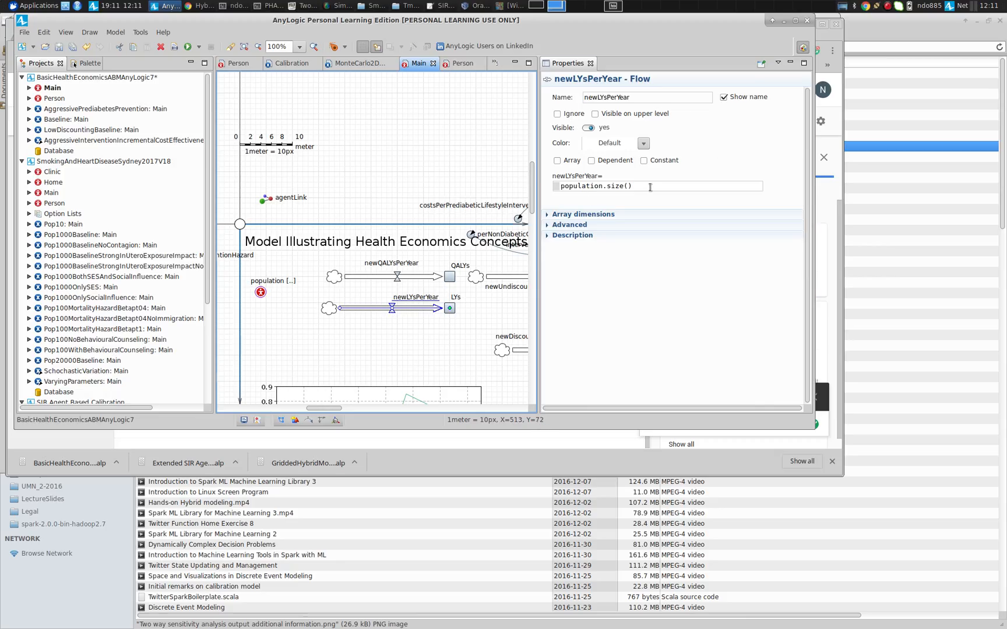
left_click_drag(648, 186, 593, 186)
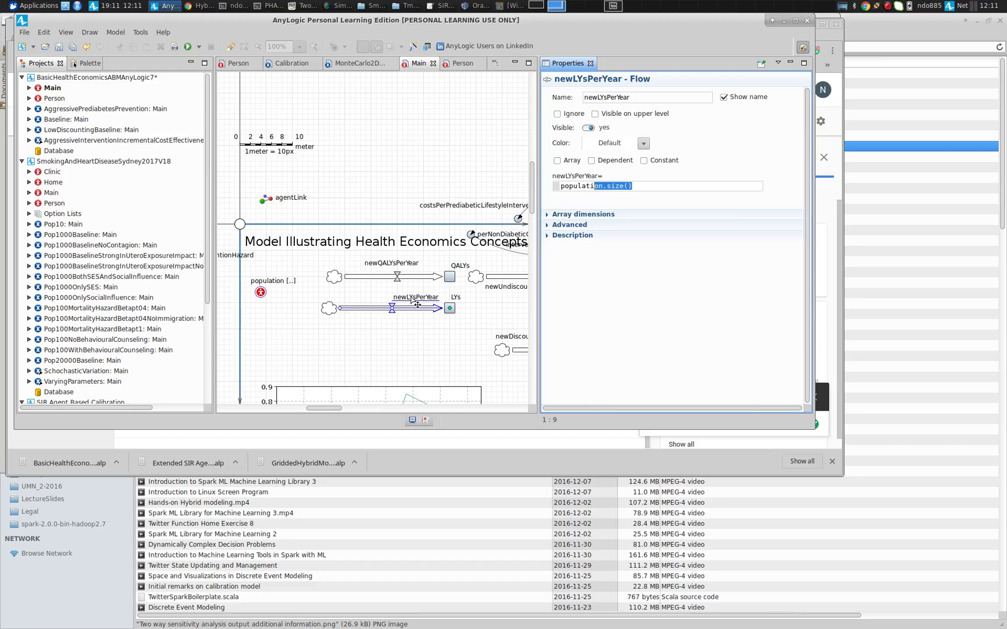
left_click(411, 281)
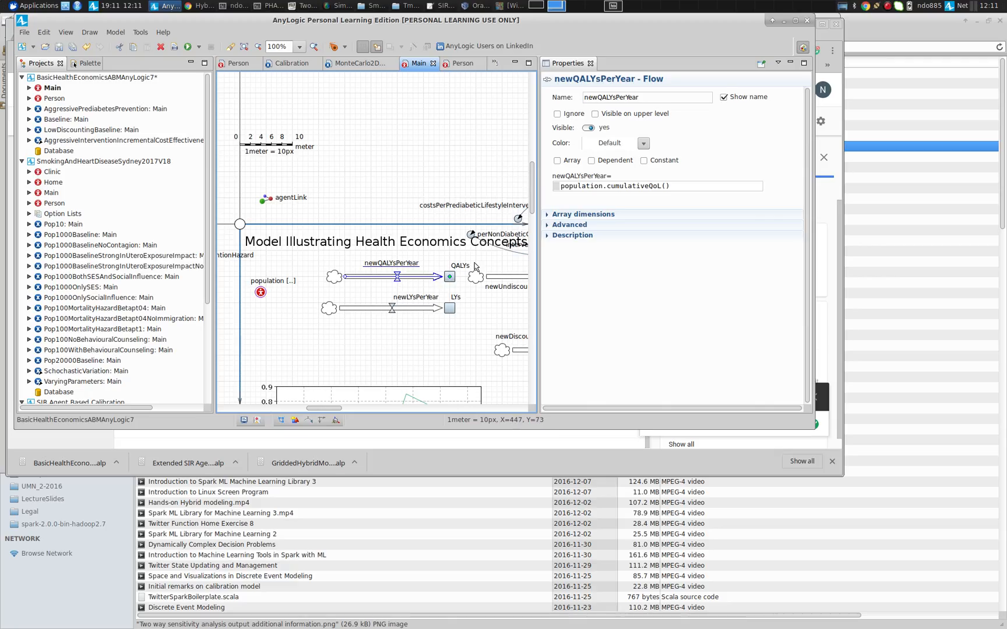
left_click(607, 187)
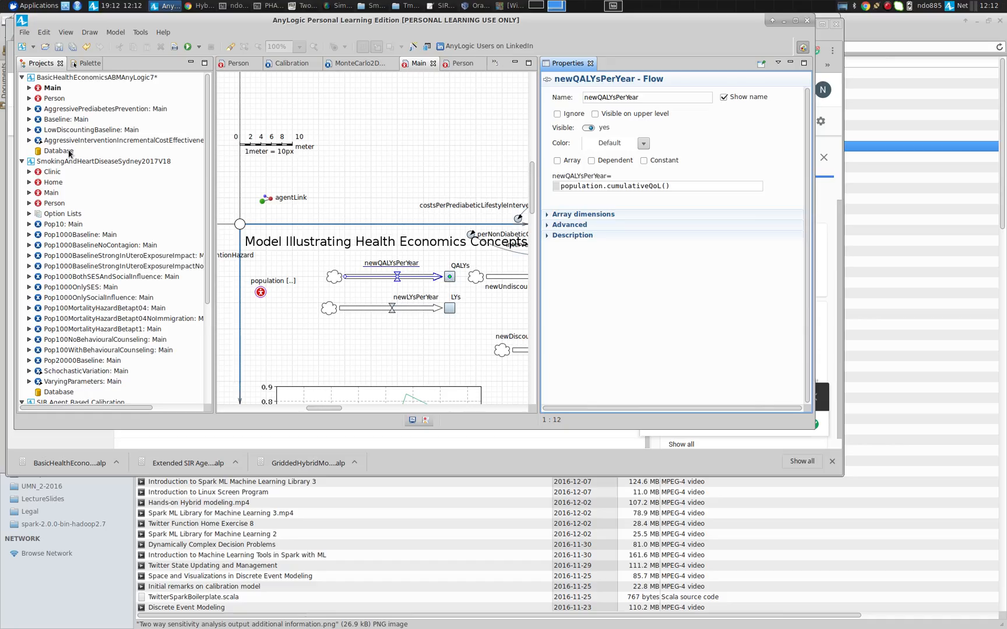
Select the population to highlight its cumulativeQoL expression, then reselect the newLYsPerYear and newQALYsPerYear flows
left_click(261, 293)
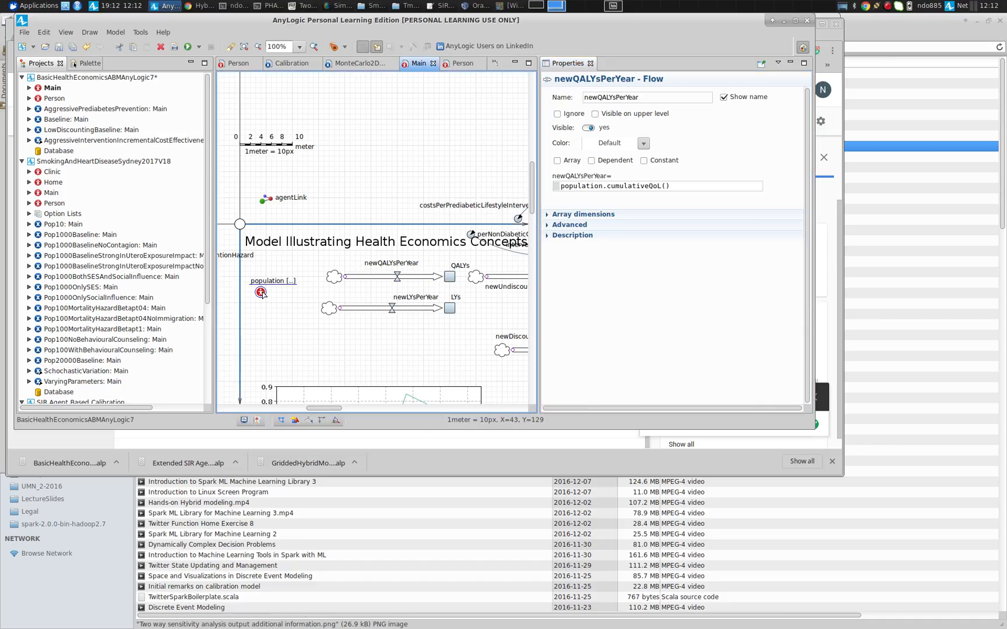
left_click(260, 292)
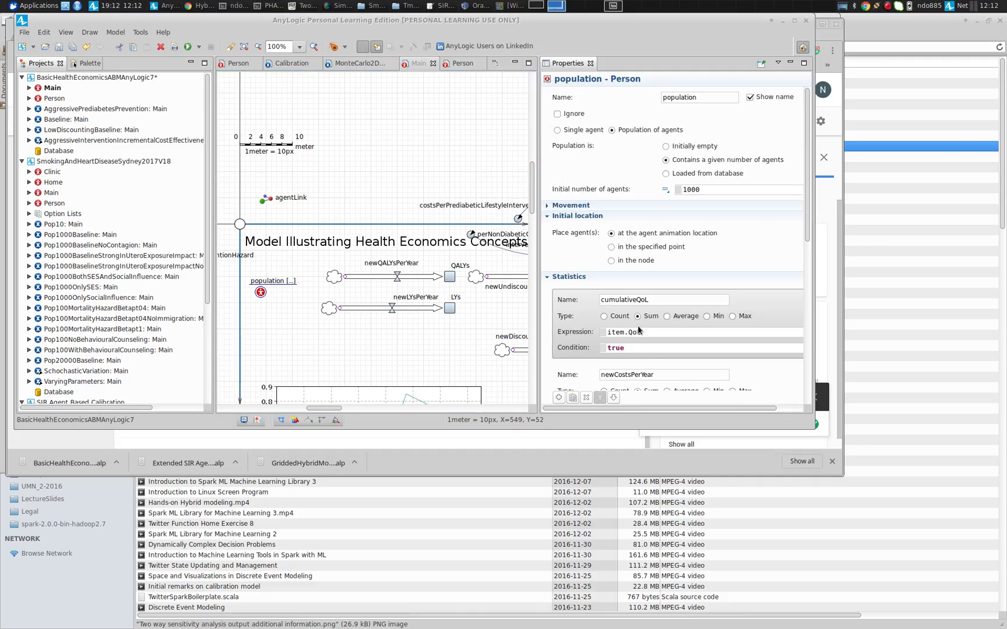
left_click_drag(640, 332, 619, 332)
left_click_drag(539, 320, 537, 319)
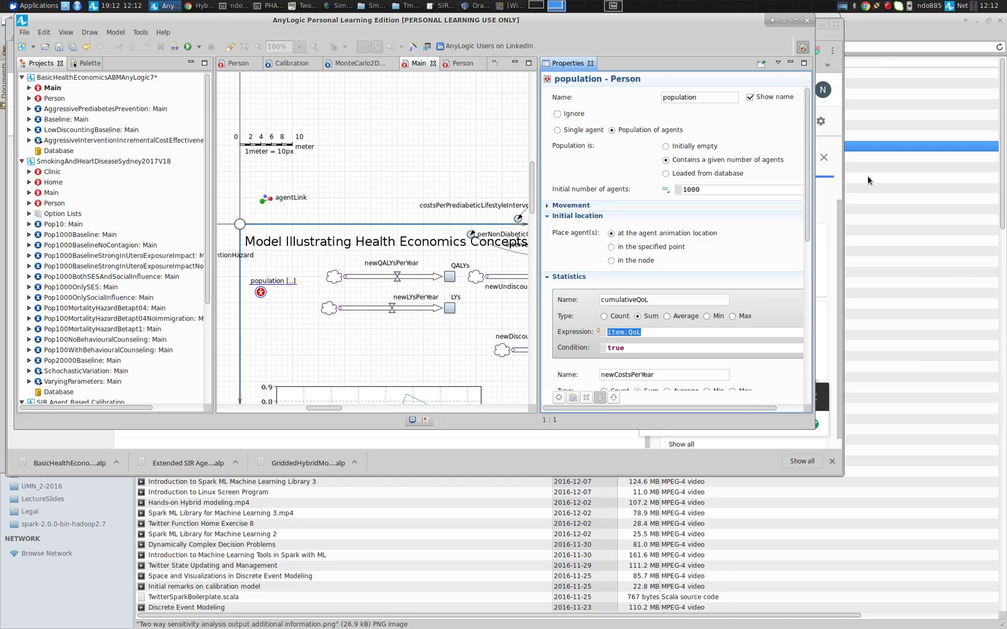
left_click(412, 307)
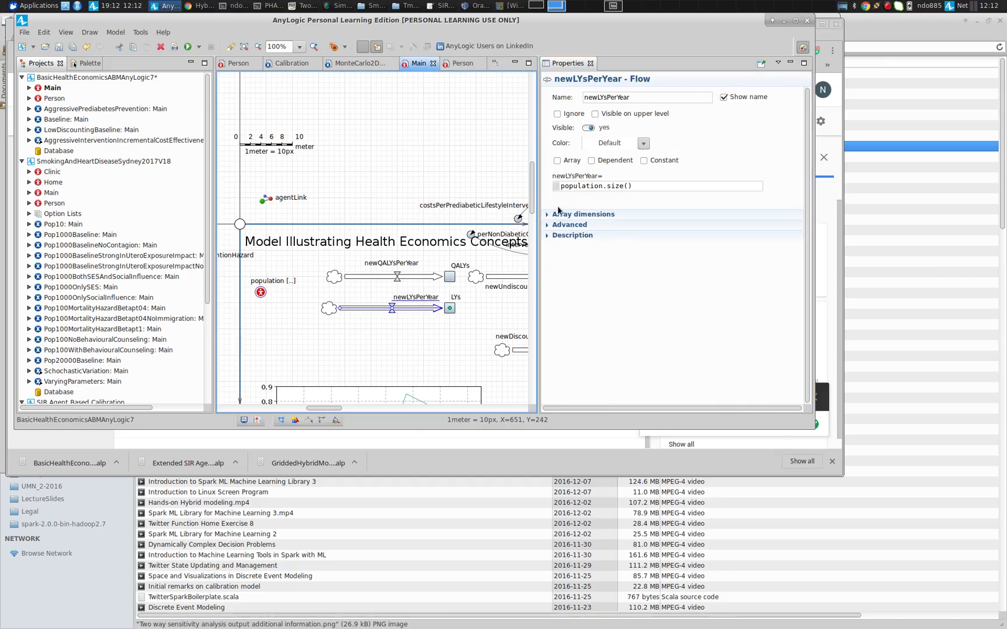
left_click(397, 277)
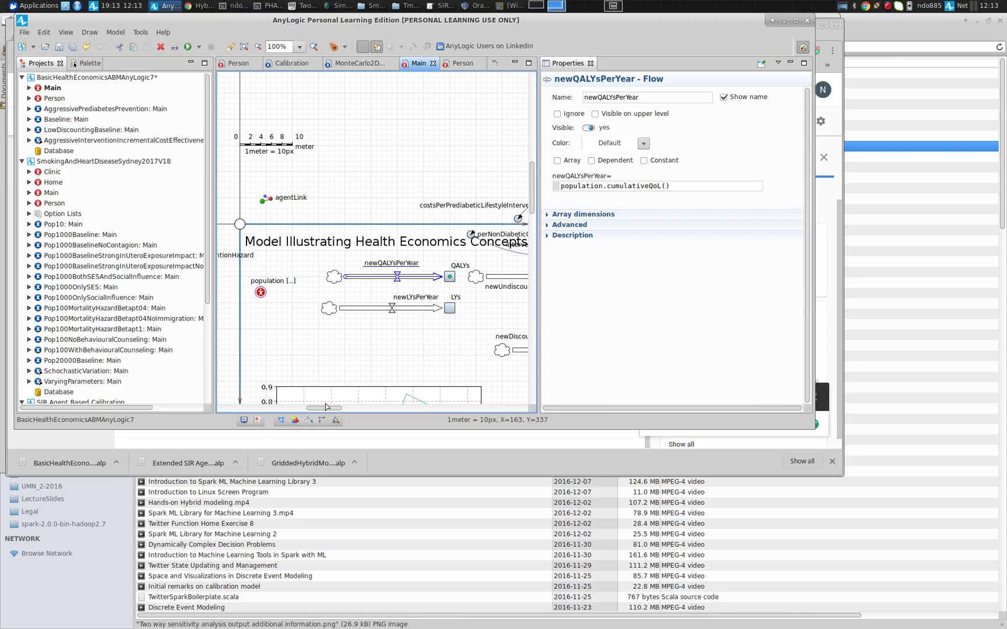
Select the discountFactor dynamic variable to view its exp(-discountRate*time()) formula
left_click_drag(325, 410, 369, 408)
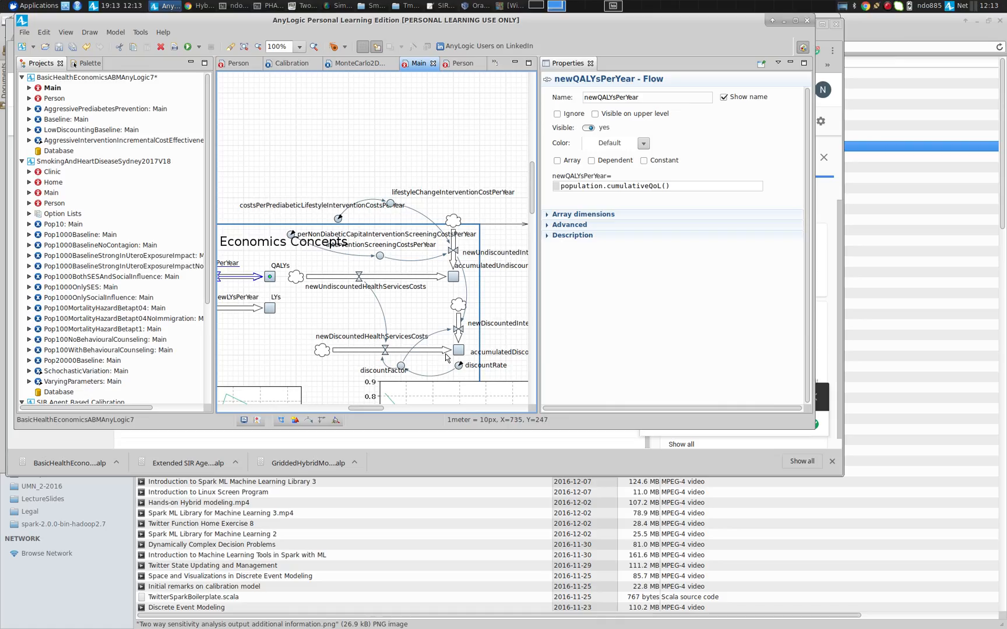
left_click(401, 368)
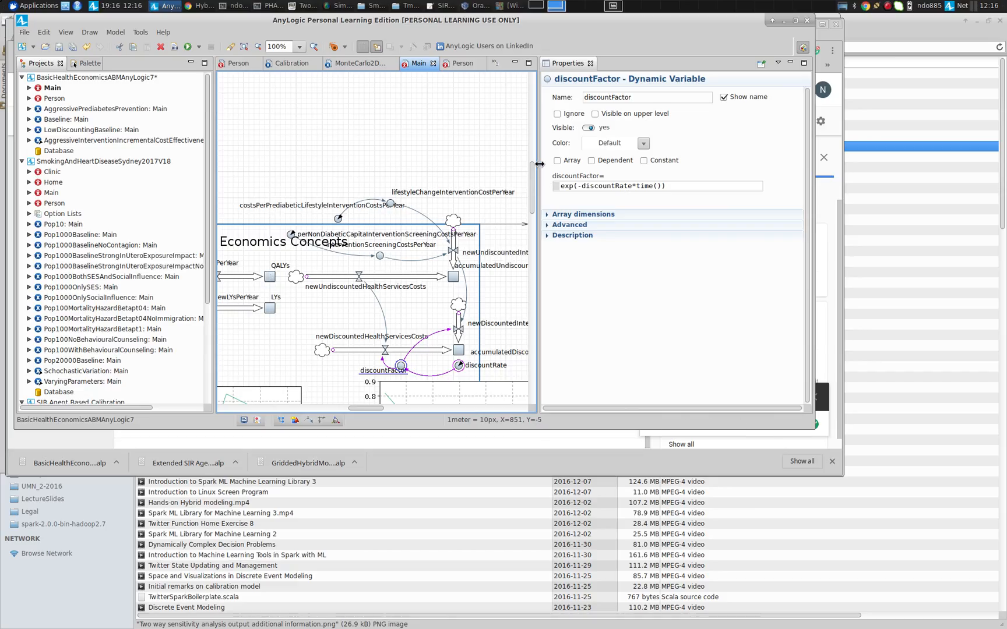
left_click_drag(539, 163, 616, 153)
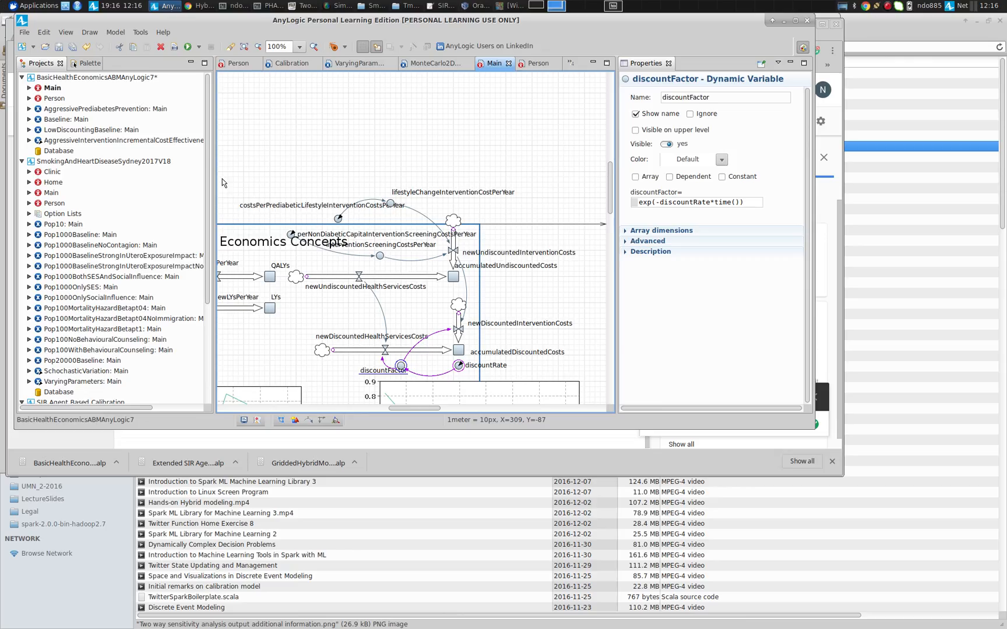
Save the model, accepting the version-compatibility prompt
key("ctrl+s")
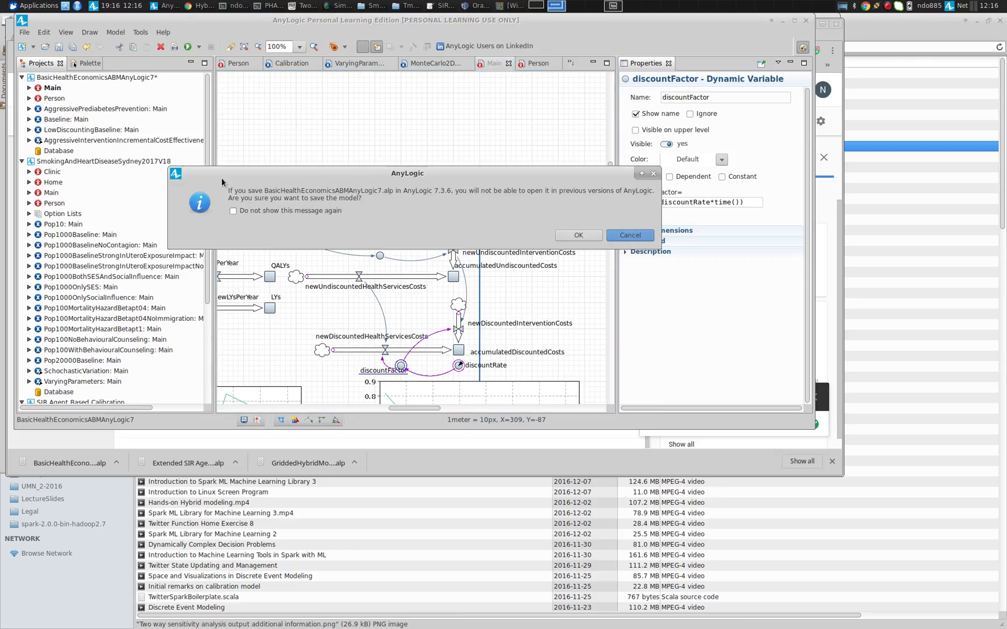
key("Return")
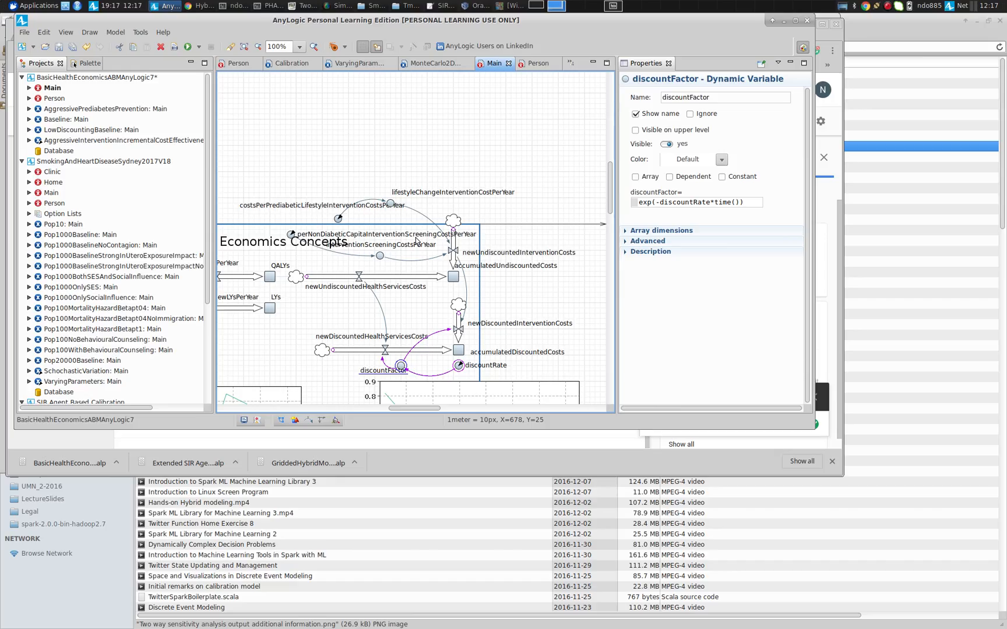
Inspect the newUndiscountedInterventionCosts flow and the lifestyleChangeInterventionCostPerYear and interventionScreeningCostsPerYear variables feeding it
left_click(454, 252)
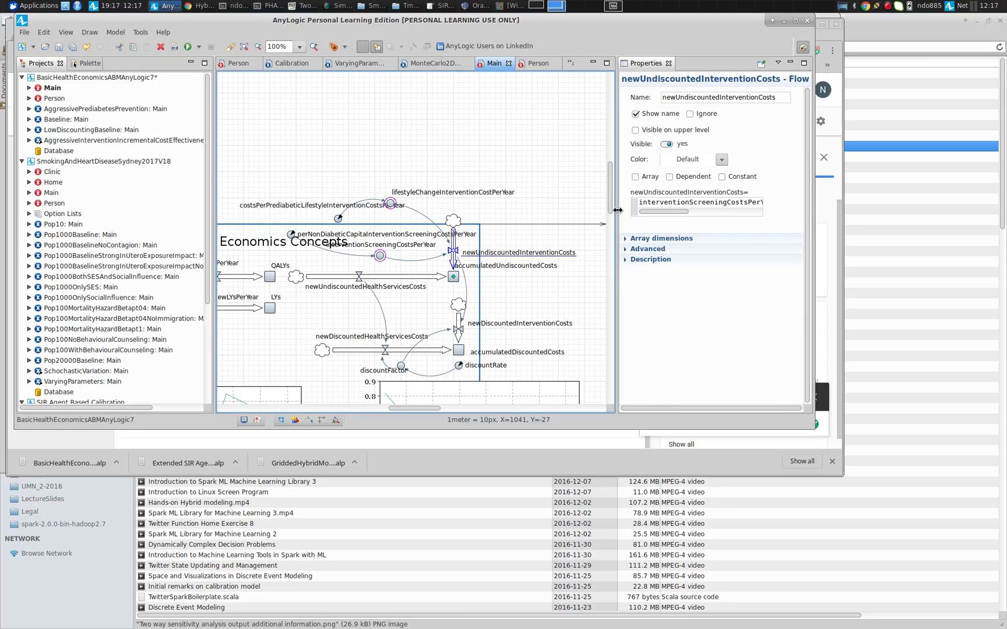
left_click_drag(615, 214, 519, 244)
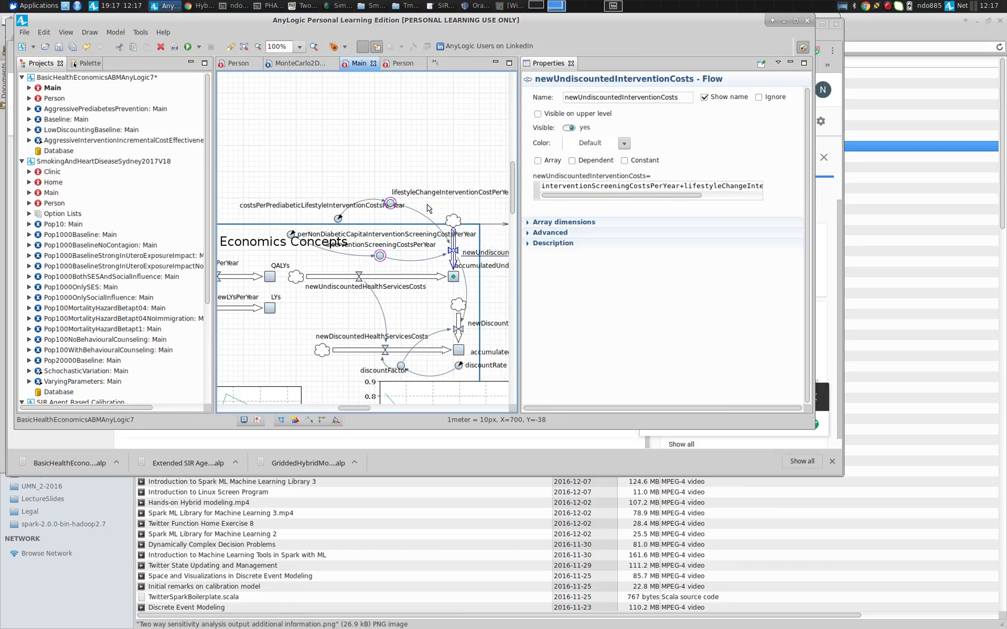
left_click(391, 204)
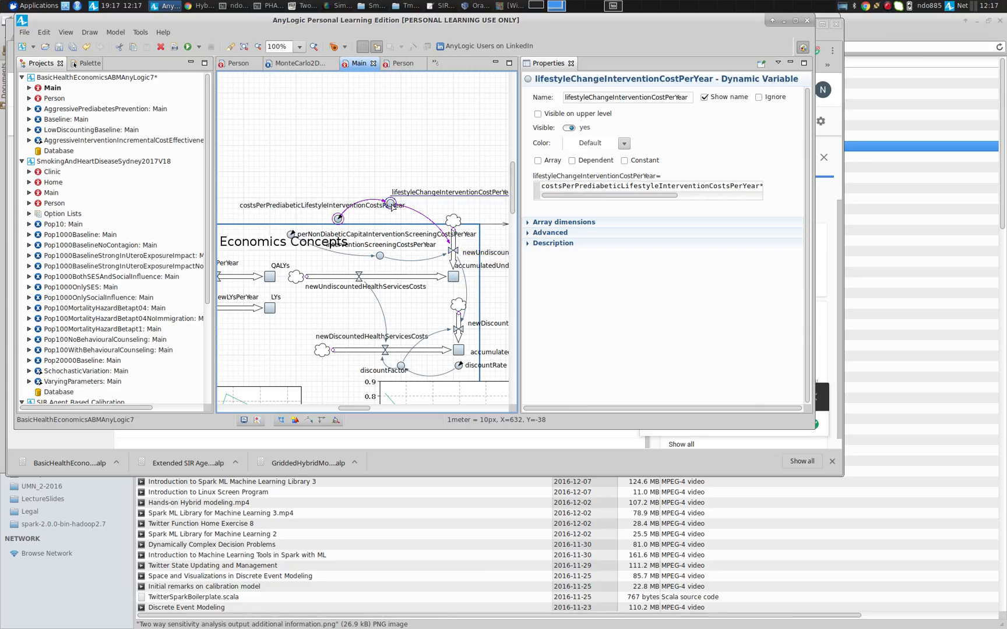
left_click(381, 257)
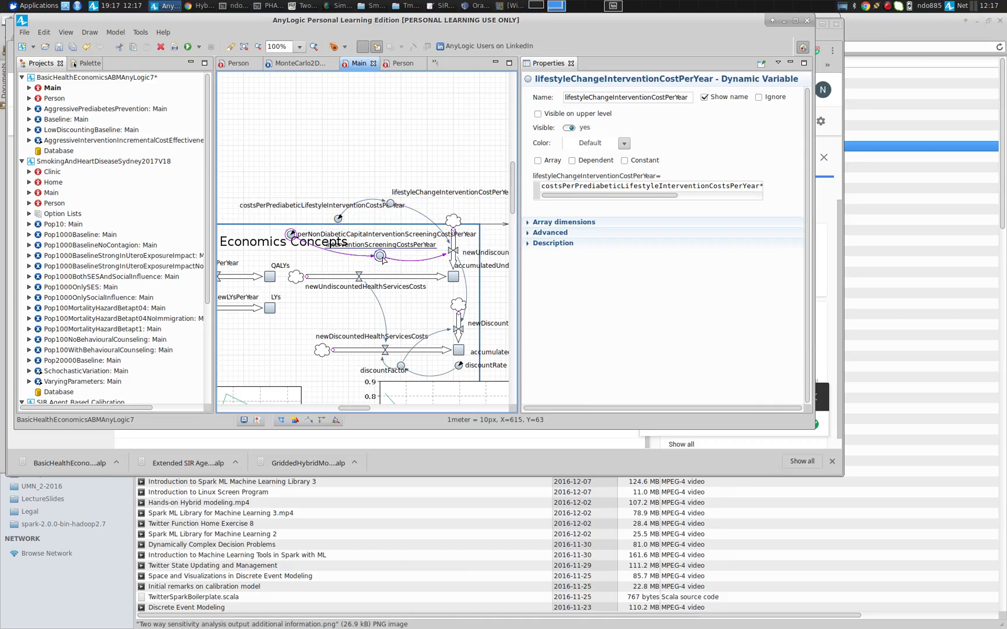
Inspect the costsPerPrediabeticLifestyleInterventionCostsPerYear parameter and the formulas of lifestyleChangeInterventionCostPerYear and interventionScreeningCostsPerYear
left_click(338, 219)
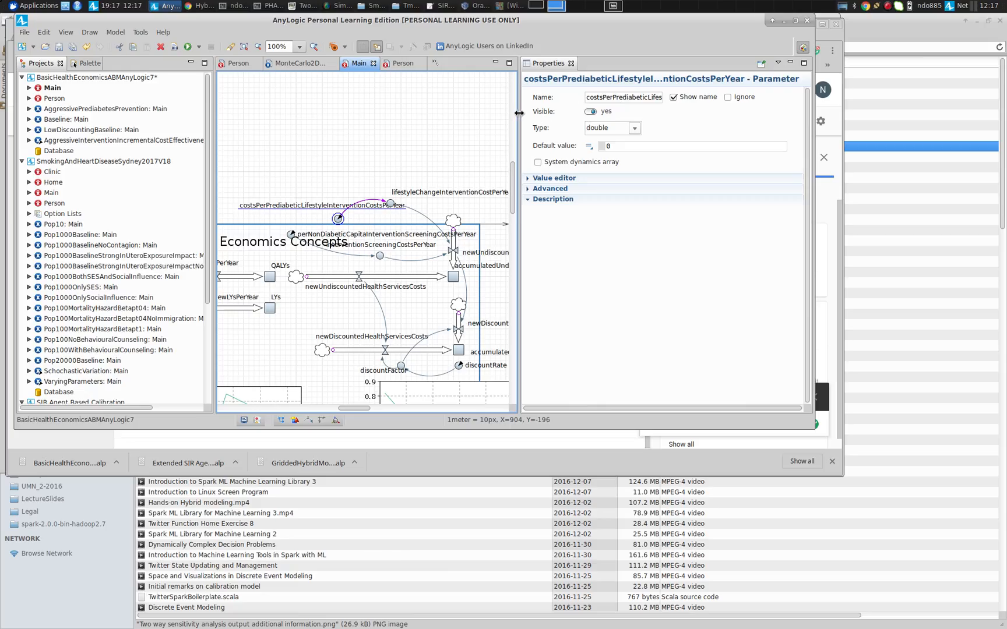
left_click_drag(517, 115, 485, 124)
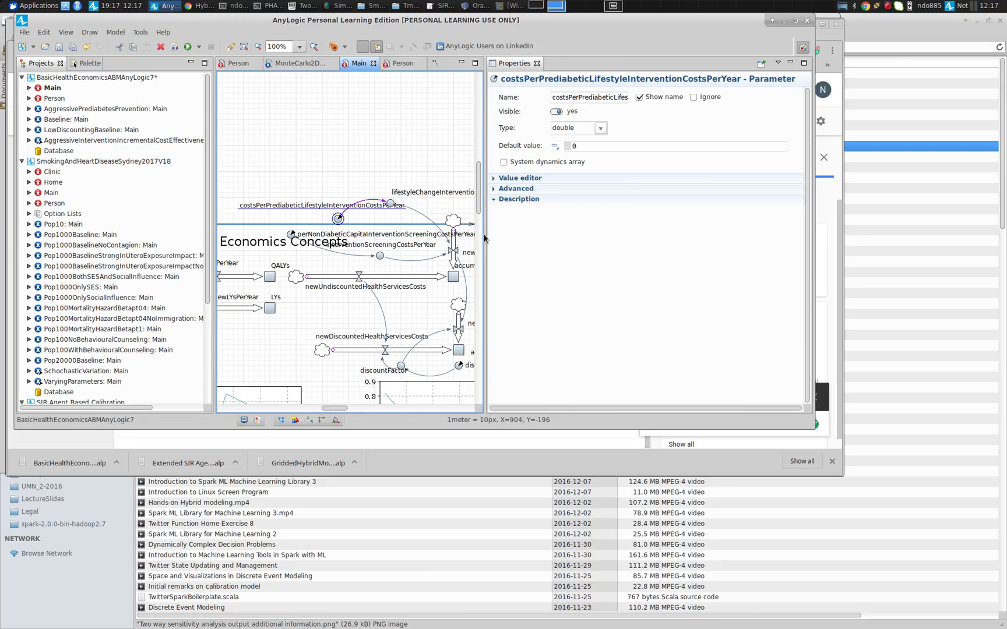
left_click(390, 203)
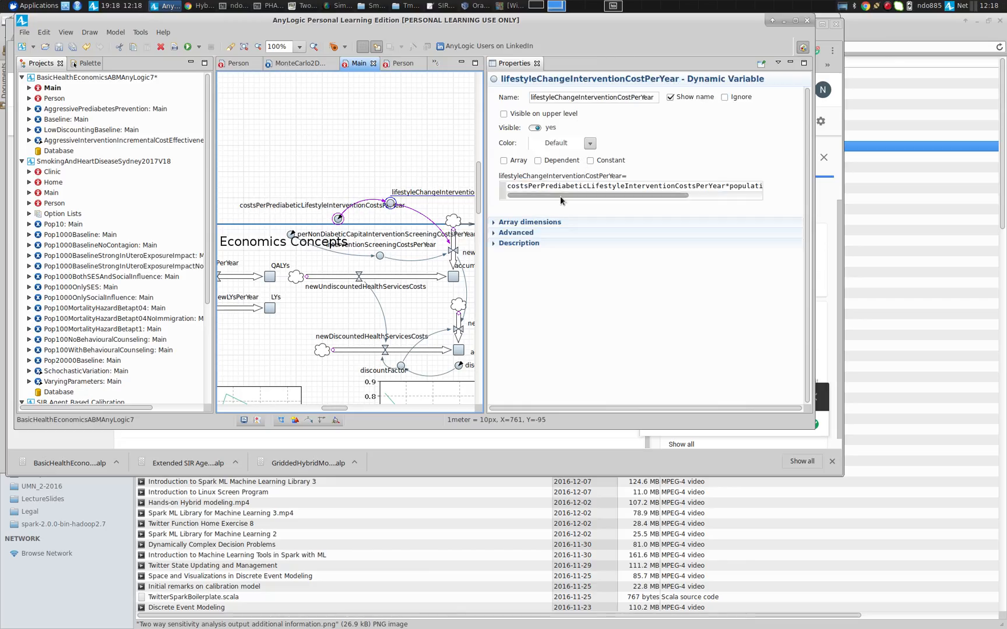
left_click_drag(554, 196, 632, 195)
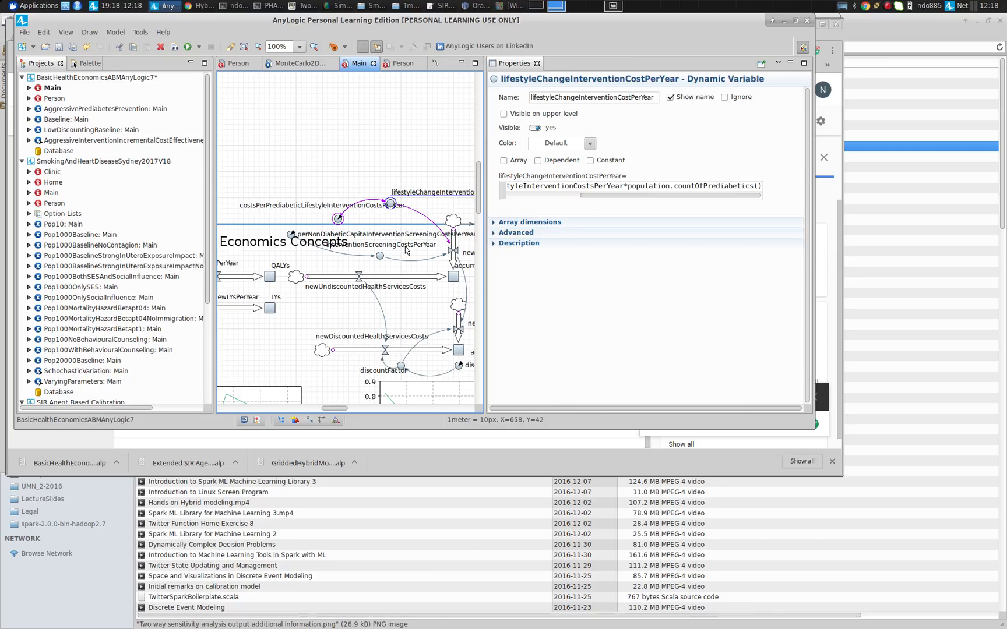
left_click(380, 256)
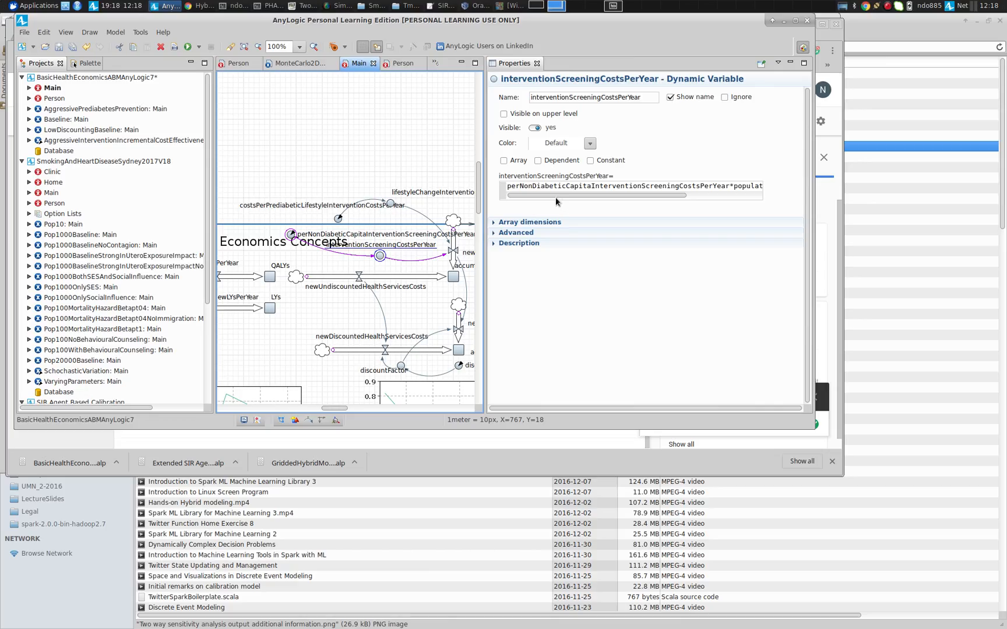
left_click_drag(555, 197, 632, 193)
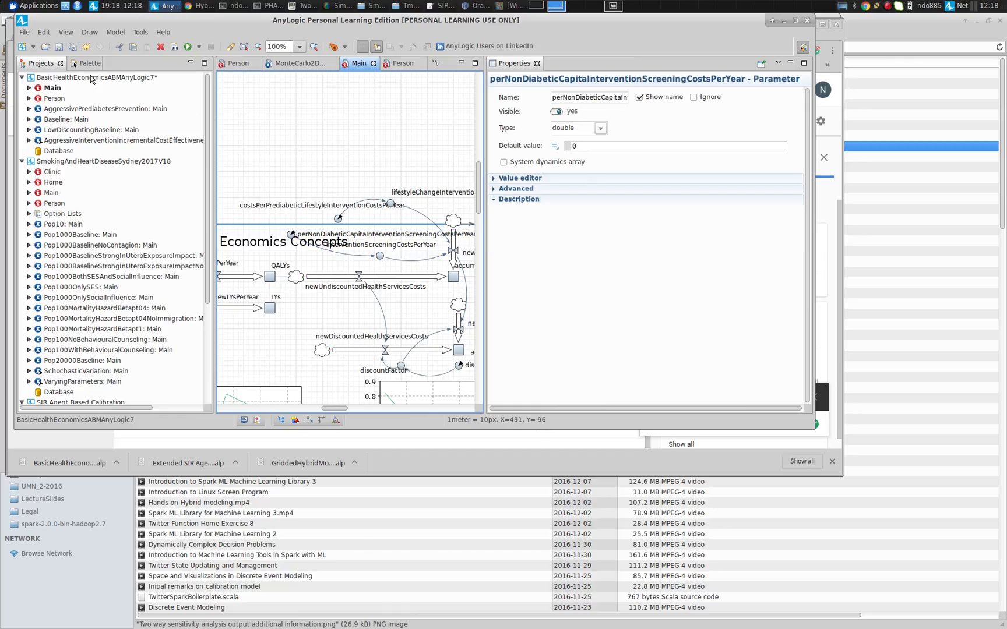
Inspect Main's prediabeticPreventionHazard parameter and the Person statechart transition from Prediabetic back to Normoglycemic that uses it
double_click(47, 98)
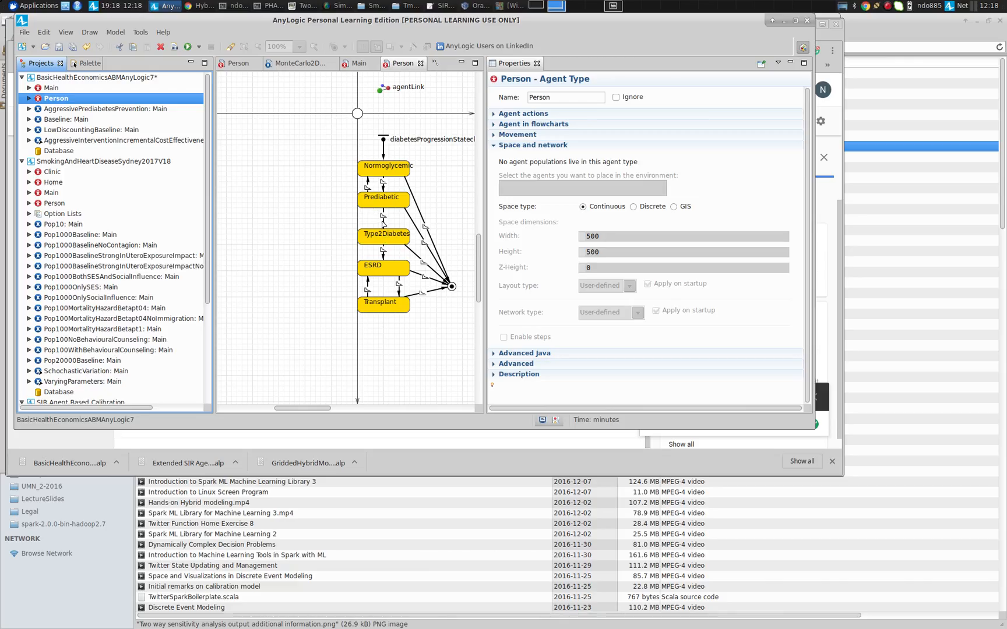
left_click(29, 88)
double_click(41, 120)
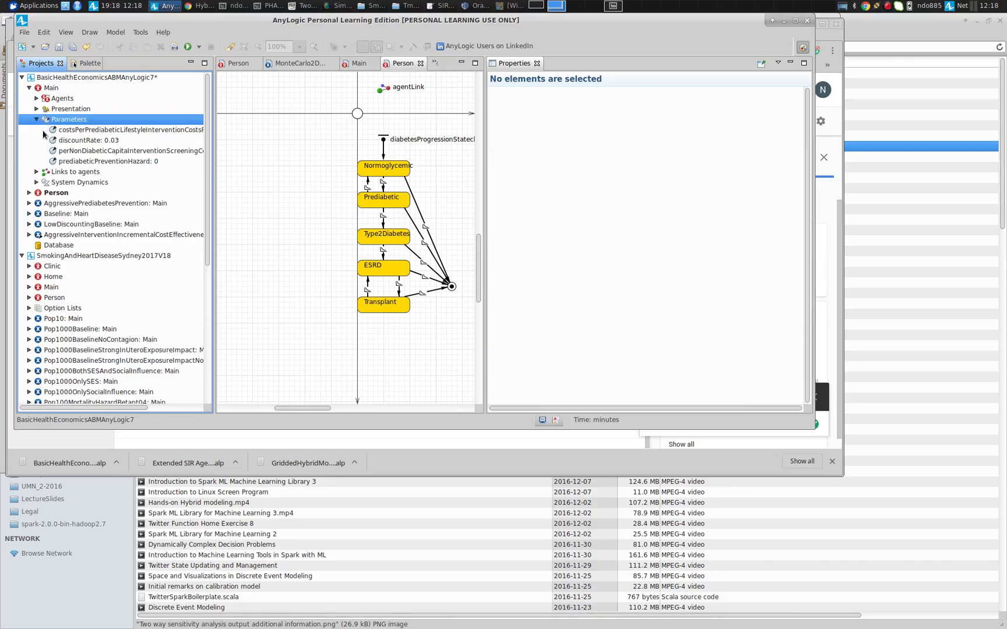
left_click(68, 162)
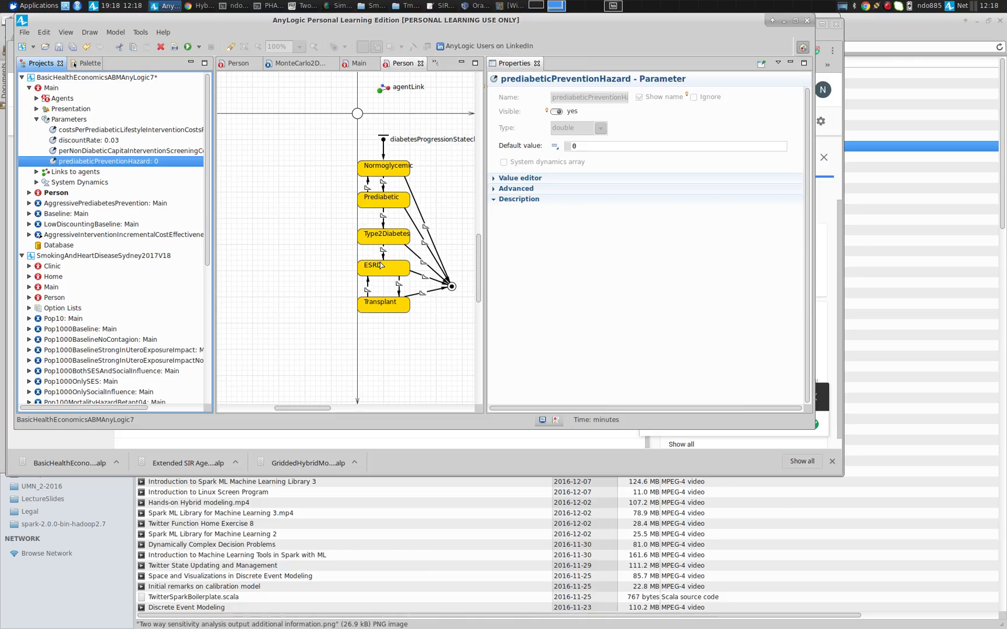
left_click(384, 221)
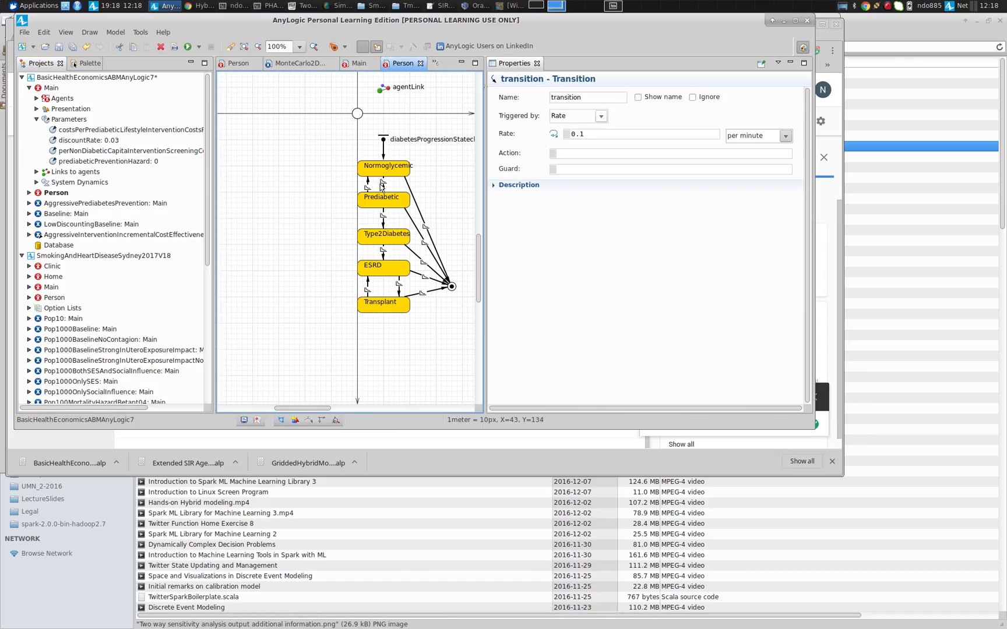
left_click(368, 185)
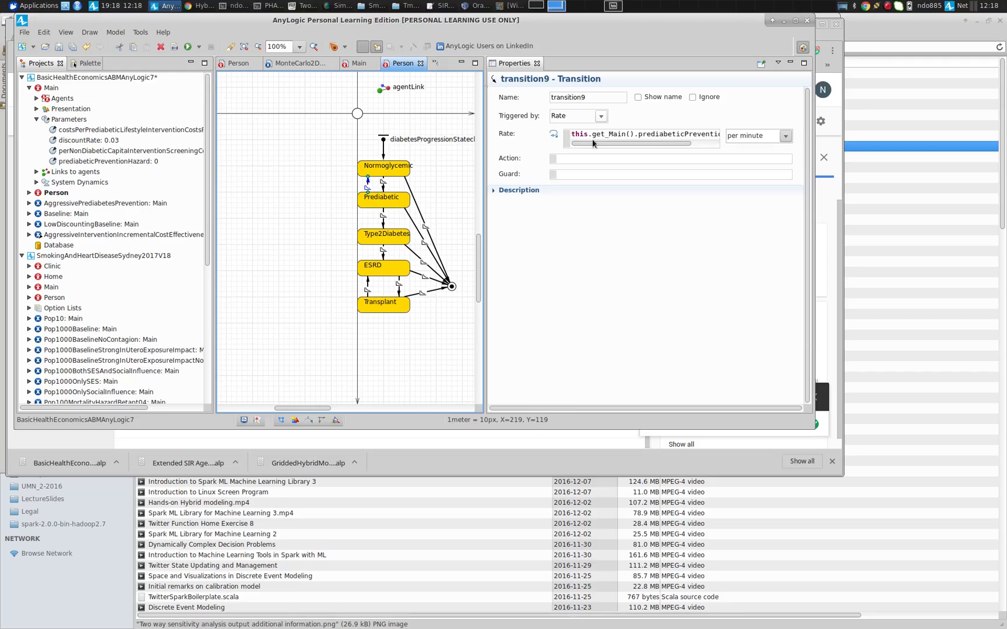
left_click_drag(592, 140, 568, 146)
Open the AggressiveInterventionIncrementalCostEffectiveness experiment and widen the Parameter column of its parameters table
left_click(52, 197)
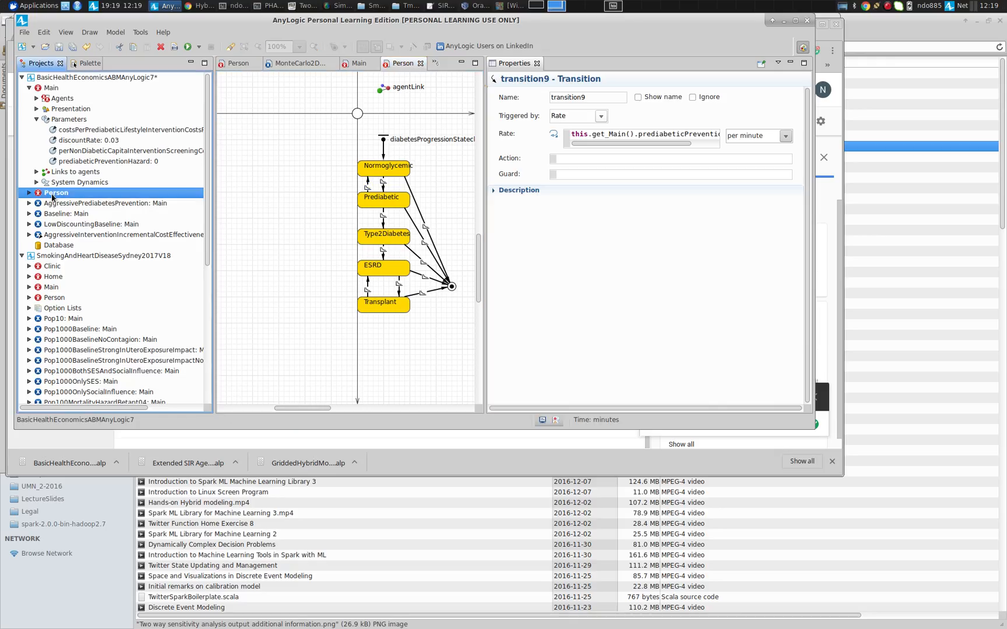
double_click(52, 88)
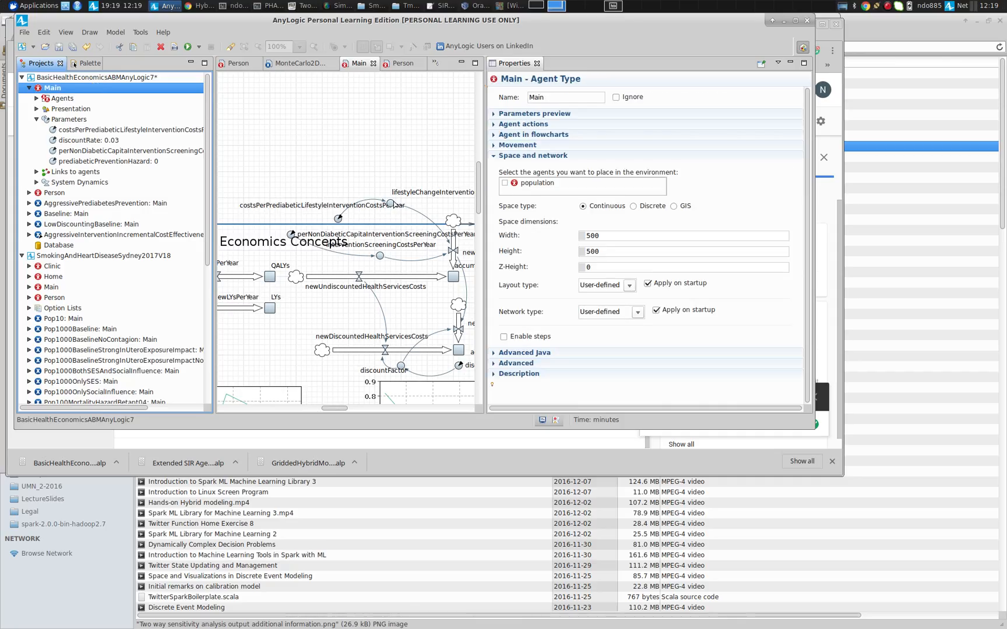
left_click(74, 235)
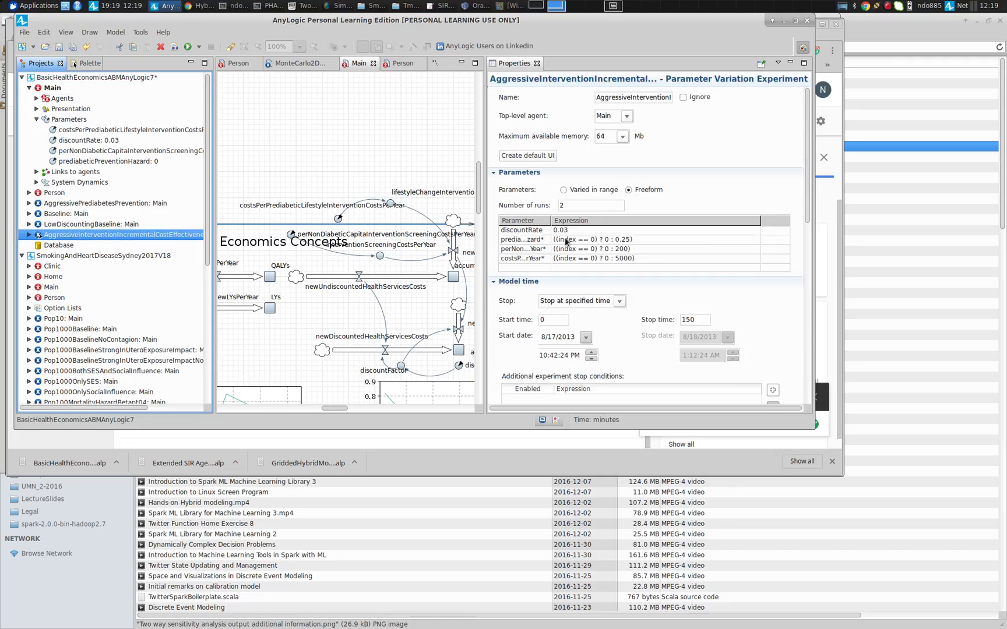
left_click_drag(552, 220, 664, 215)
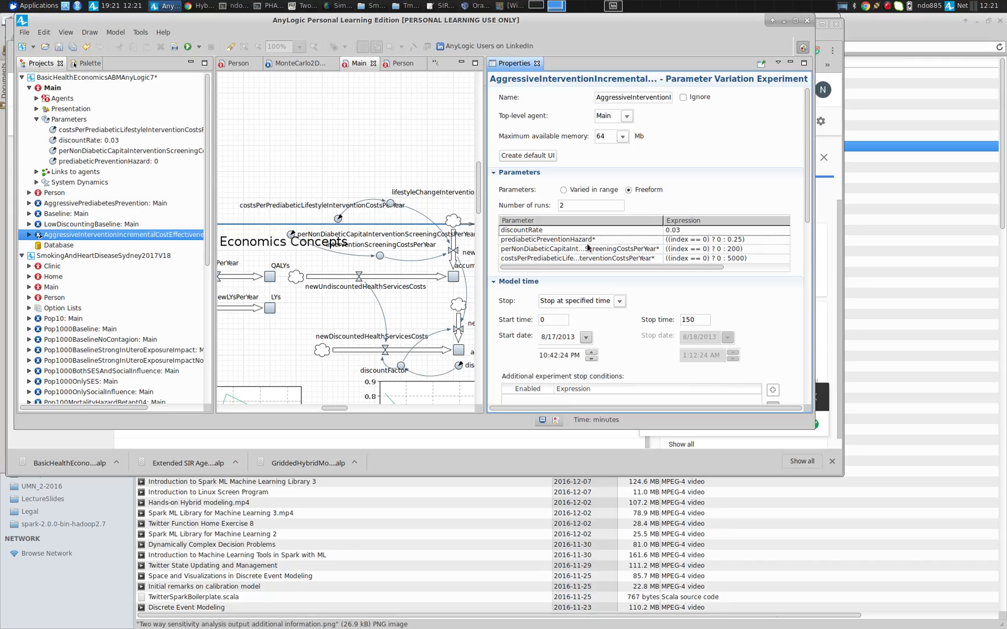
left_click_drag(593, 205, 543, 208)
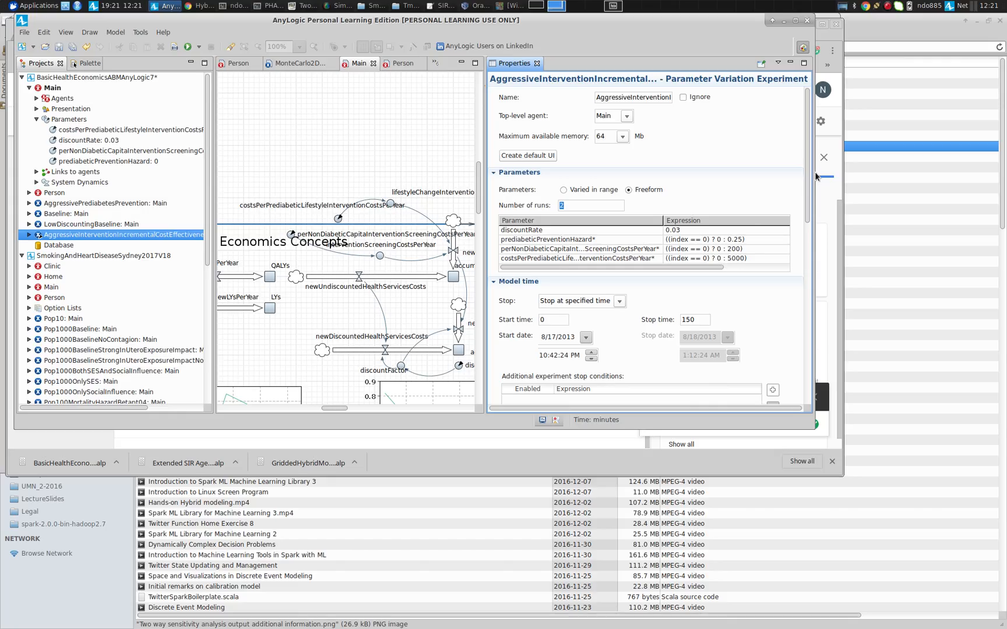
Review the experiment's Java actions, focusing on the after-iteration call to performCostEffectivenessCalculations
left_click_drag(814, 176, 810, 350)
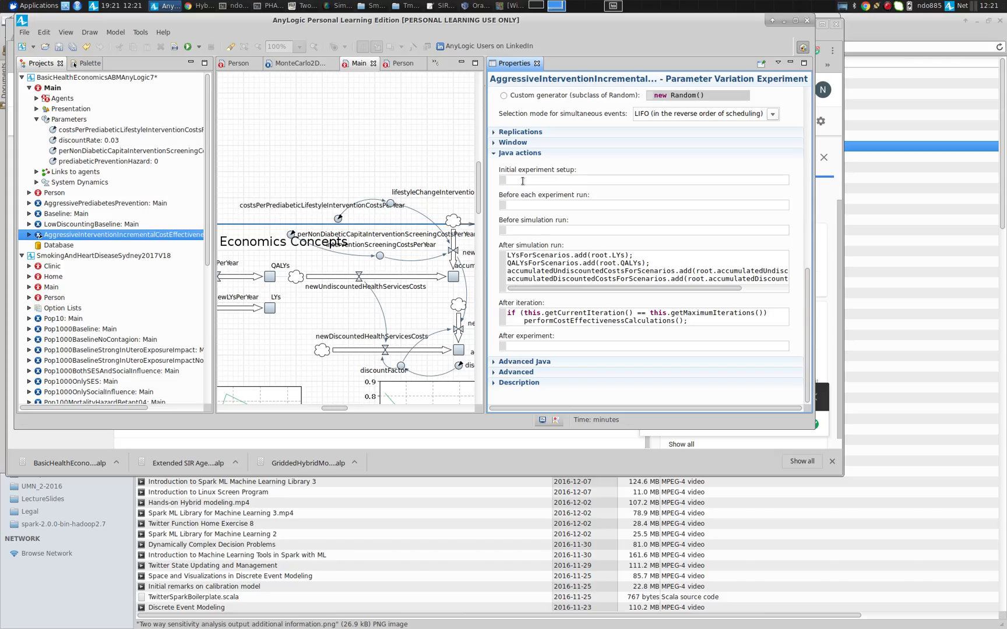
left_click(495, 134)
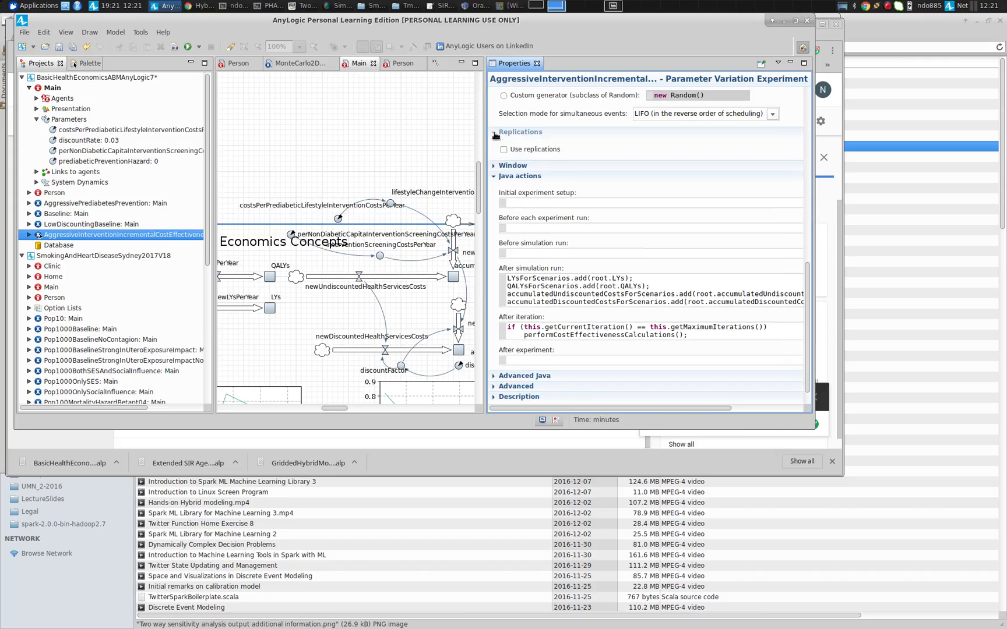
left_click(494, 133)
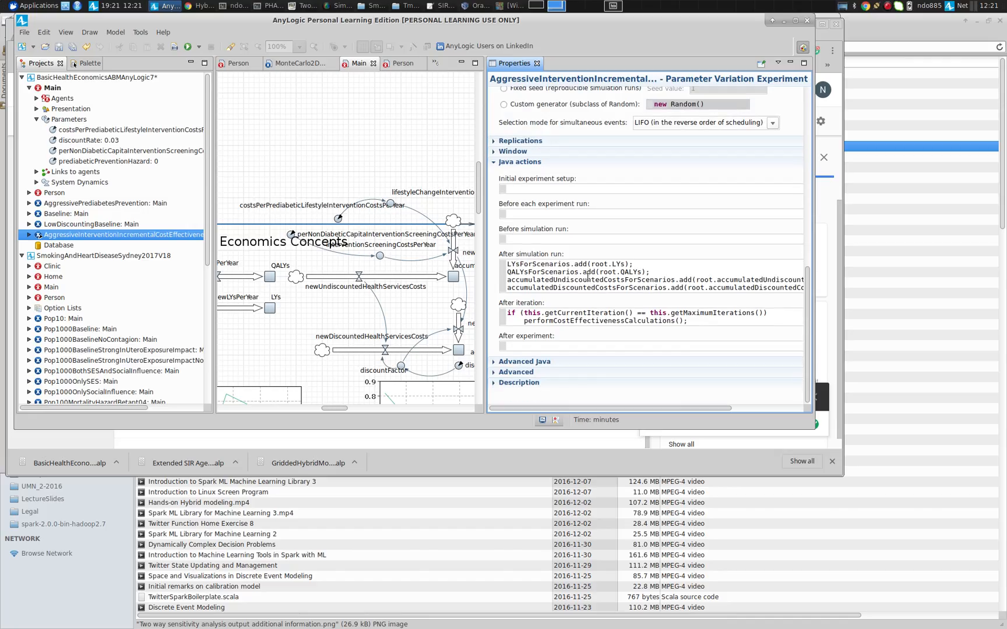
left_click(543, 285)
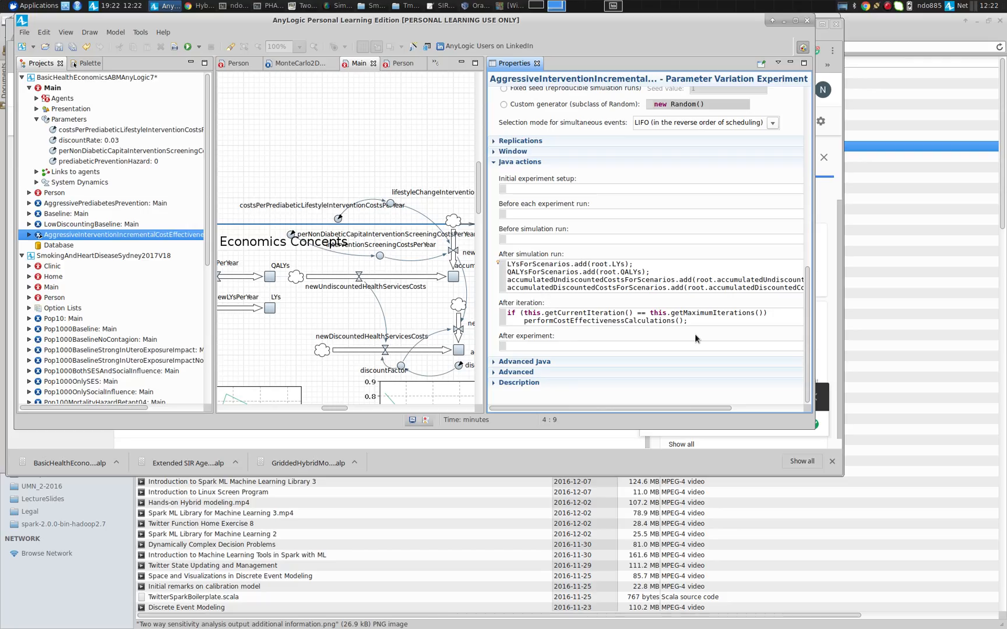
left_click(707, 318)
left_click_drag(707, 318, 484, 324)
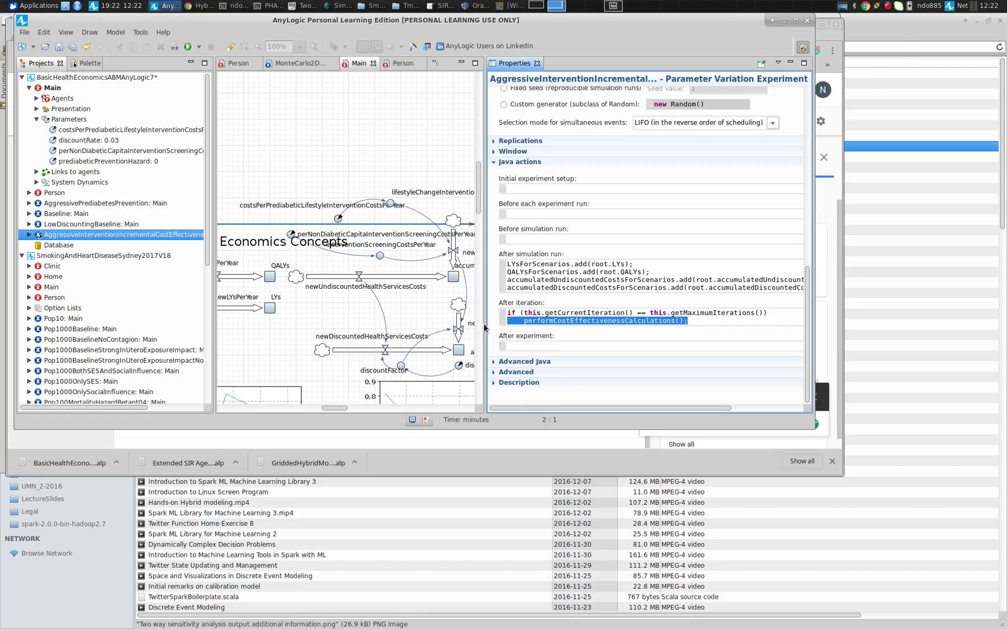
left_click(569, 324)
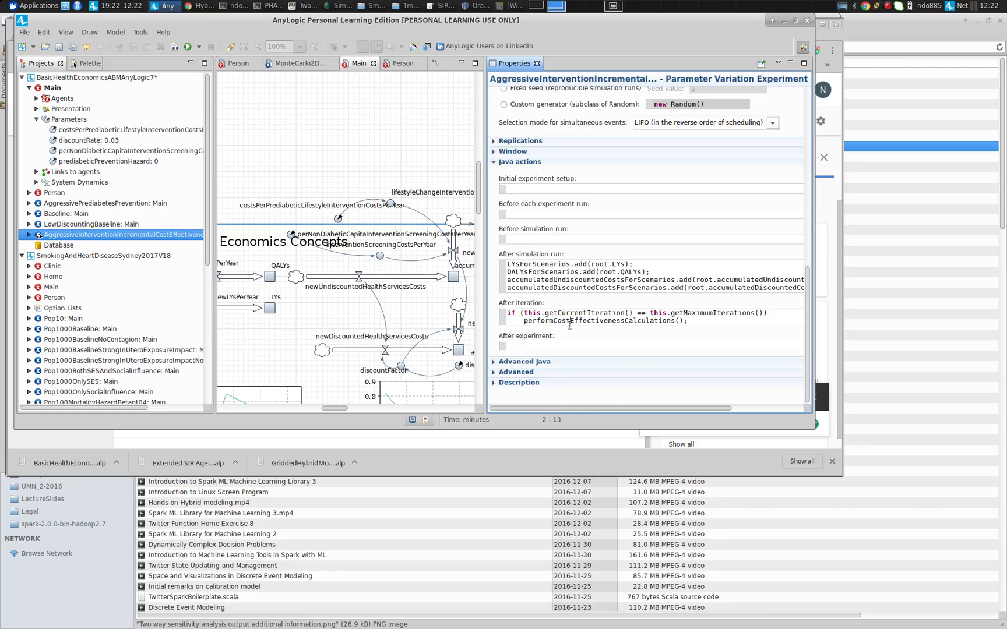
double_click(569, 324)
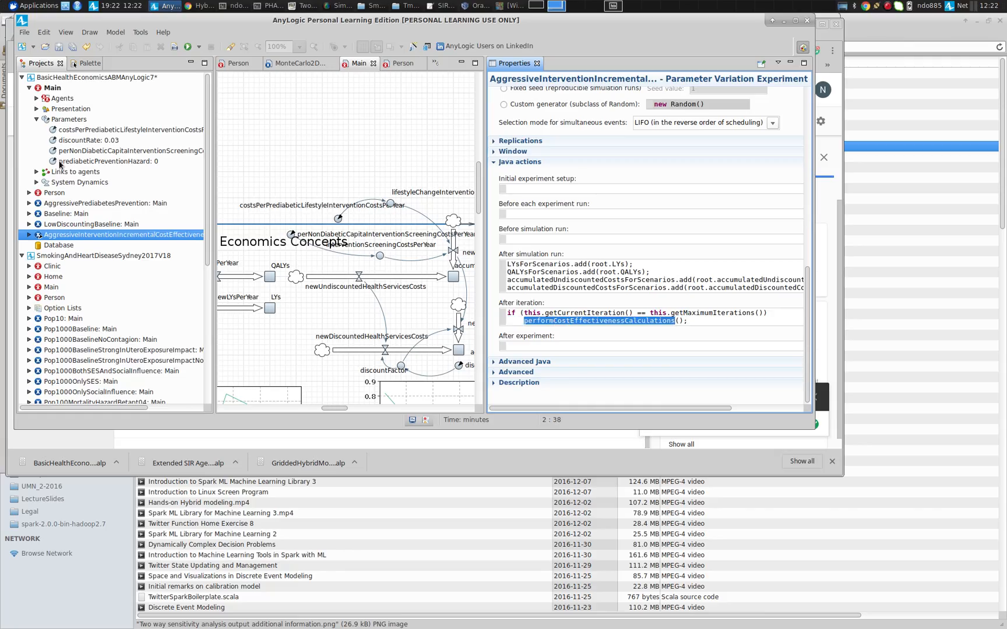
Open the experiment's performCostEffectivenessCalculations function and select the four incremental cost-per-QALY and cost-per-LY lines of its body
left_click(30, 235)
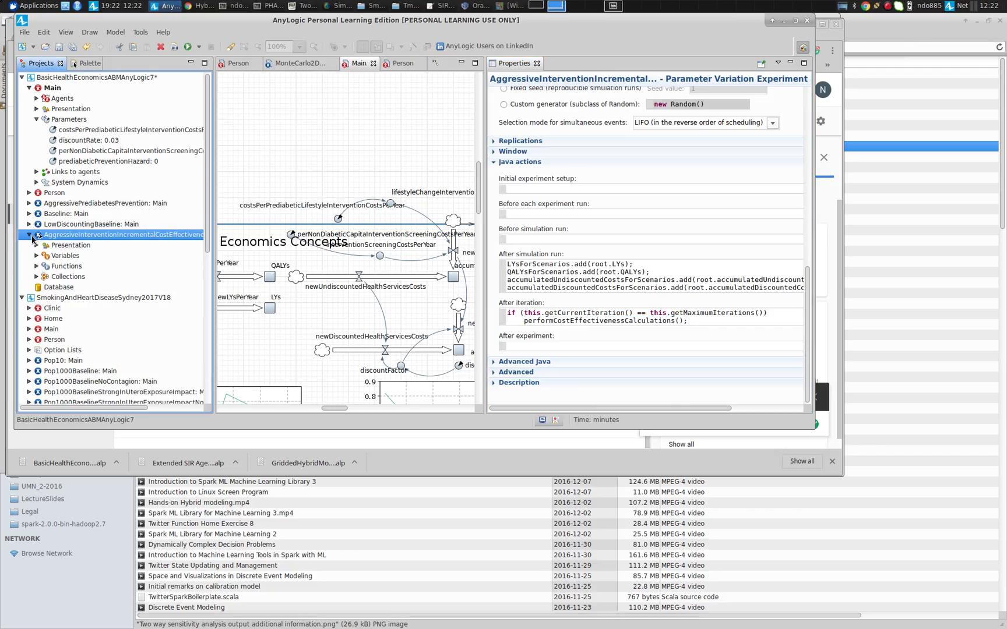
left_click(36, 266)
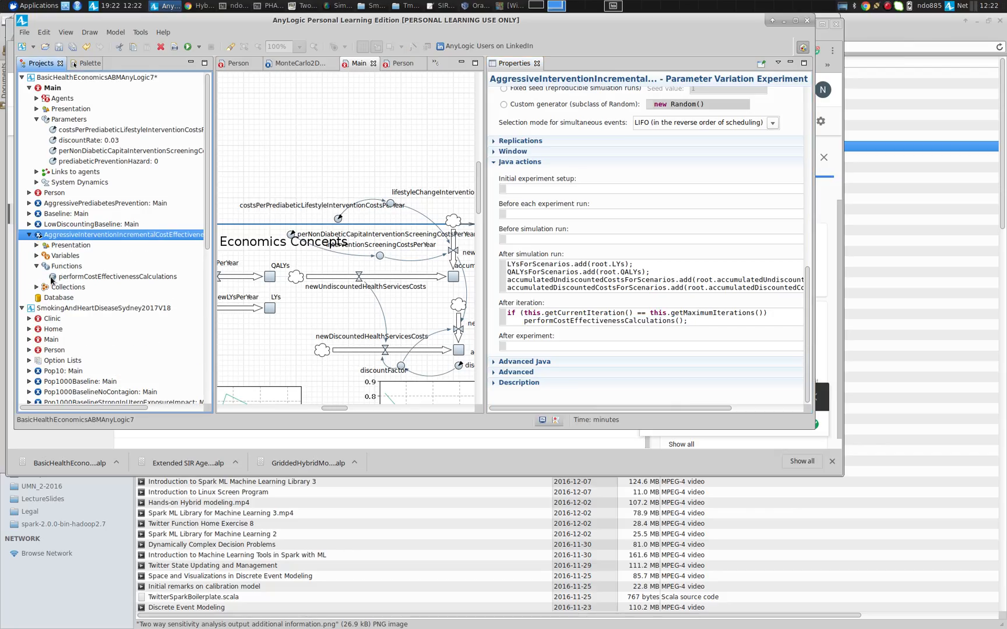
double_click(94, 277)
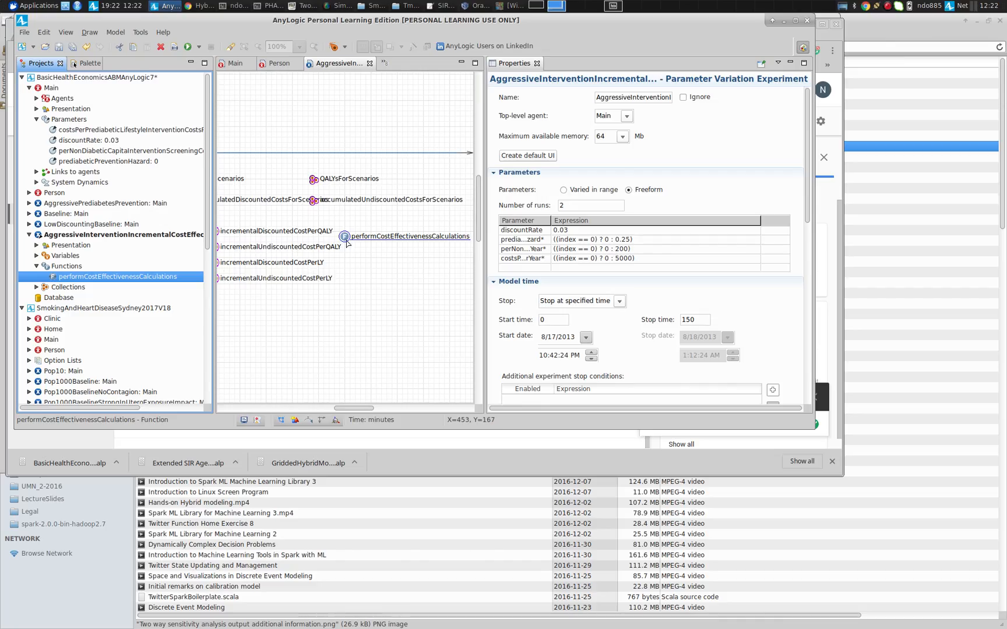
left_click(414, 239)
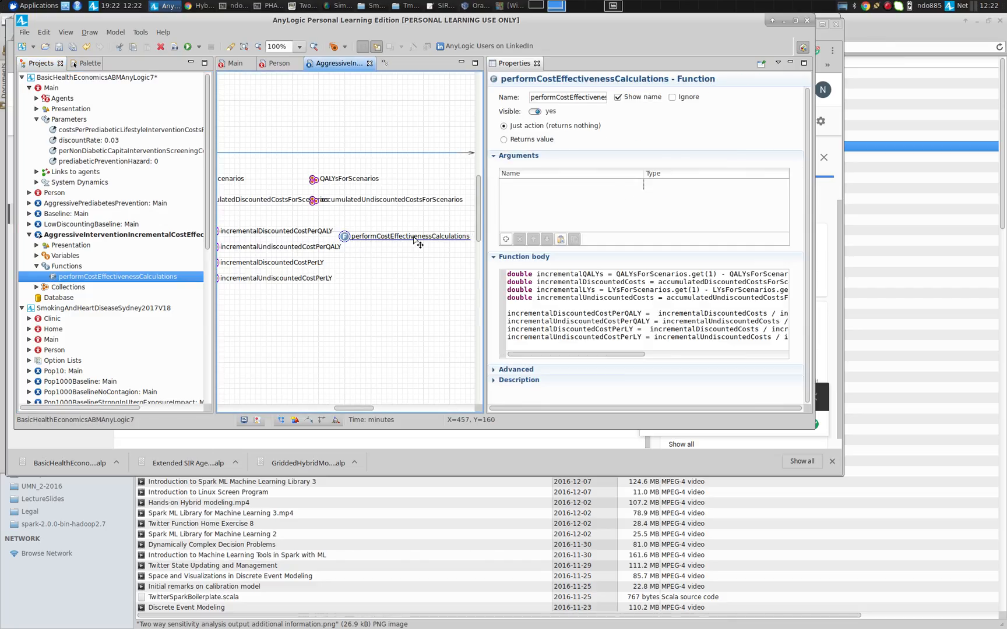
left_click(630, 303)
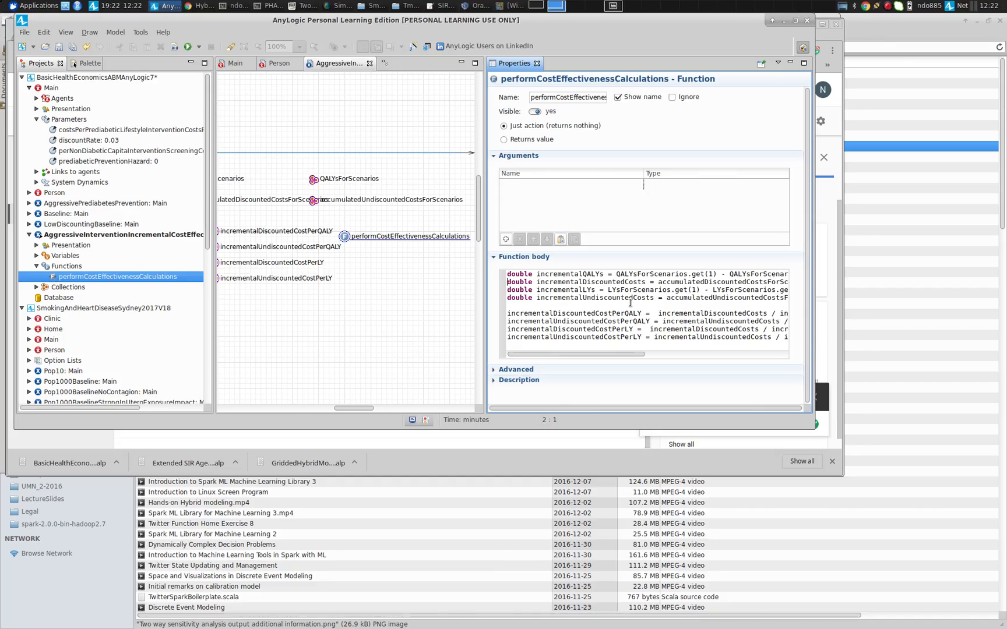
key("Up")
key("Up")
key("shift+Down")
key("shift+Down")
key("shift+Down")
key("shift+Down")
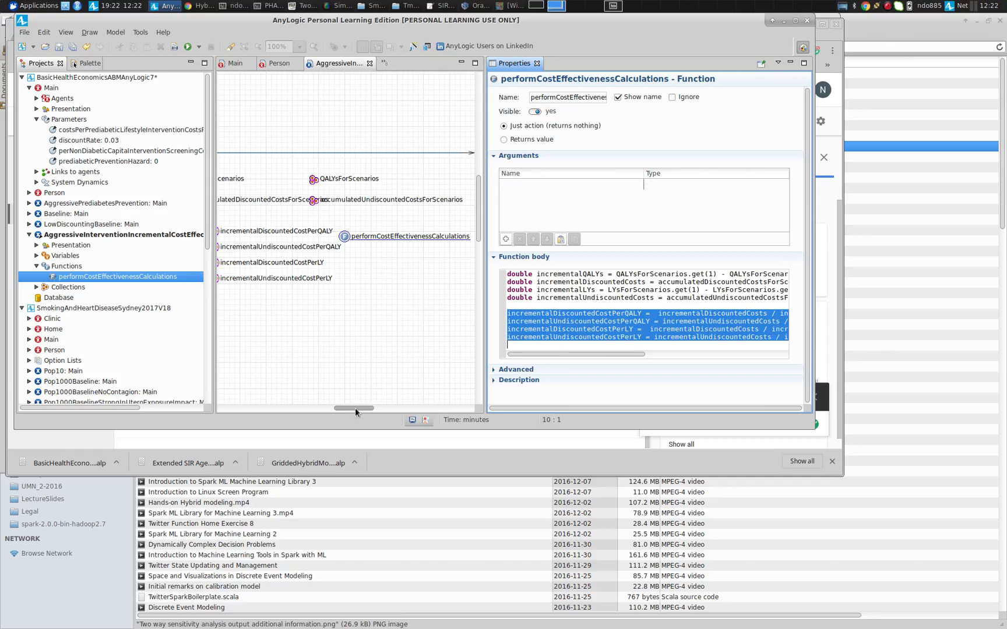
Save the model, accepting the version-compatibility prompt
left_click_drag(355, 408, 334, 407)
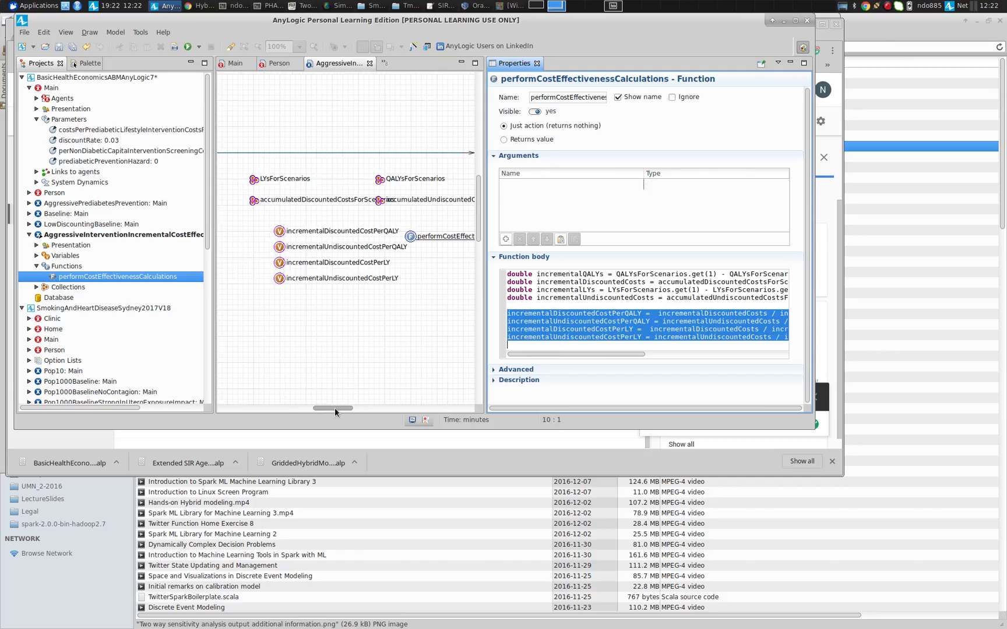
left_click(63, 279)
key("ctrl+s")
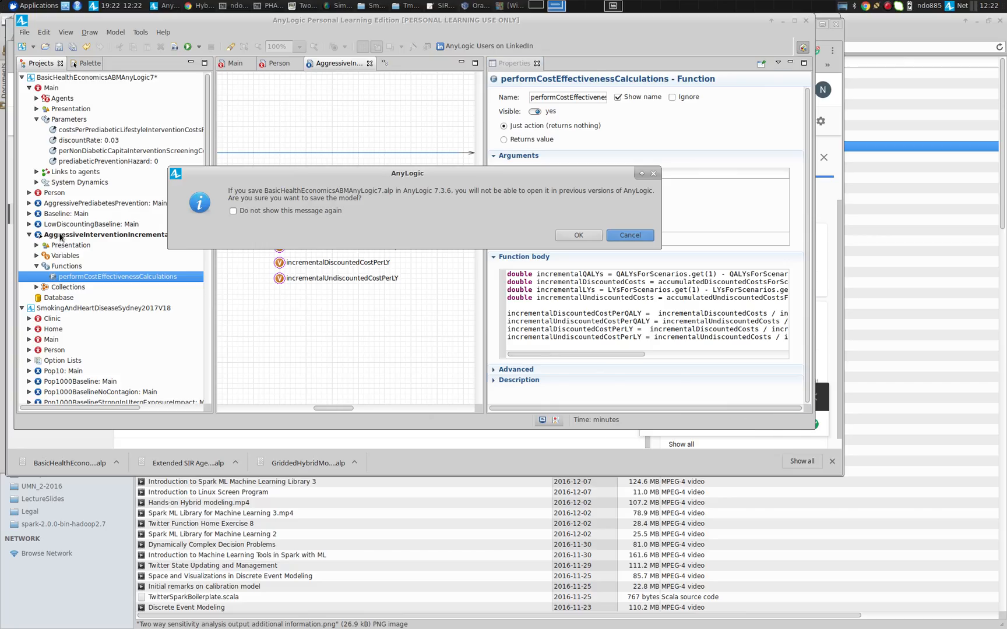
key("Return")
Run the AggressiveInterventionIncrementalCostEffectiveness experiment and inspect the LYsForScenarios collection's values
right_click(61, 236)
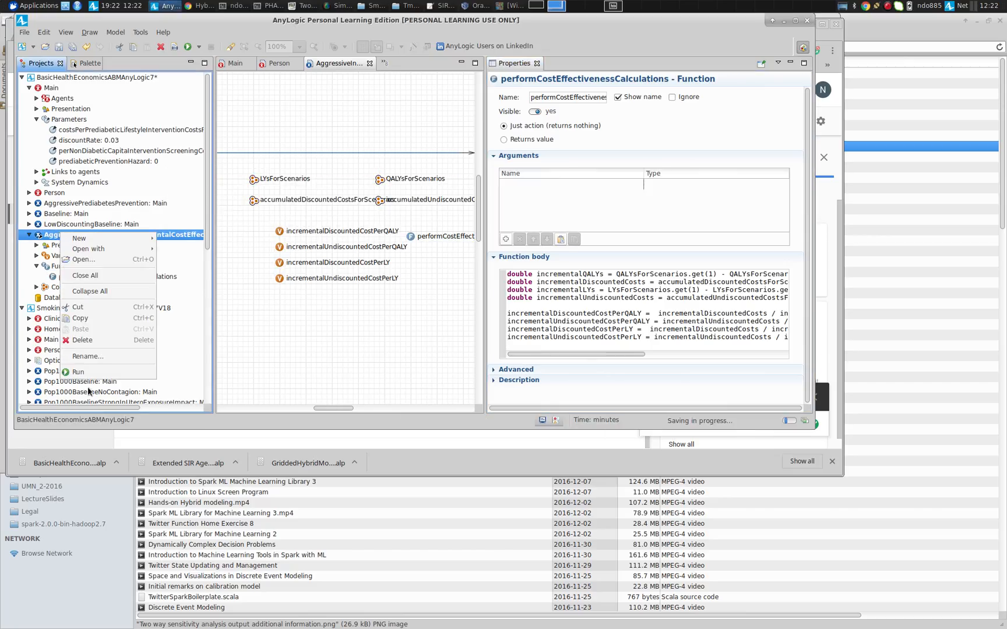
key("Escape")
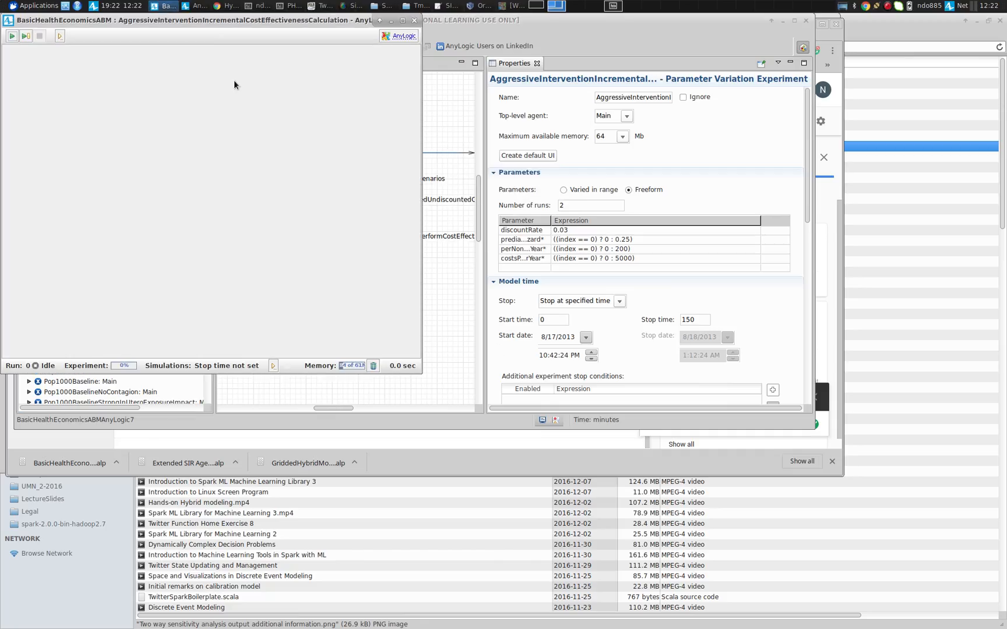
left_click(12, 36)
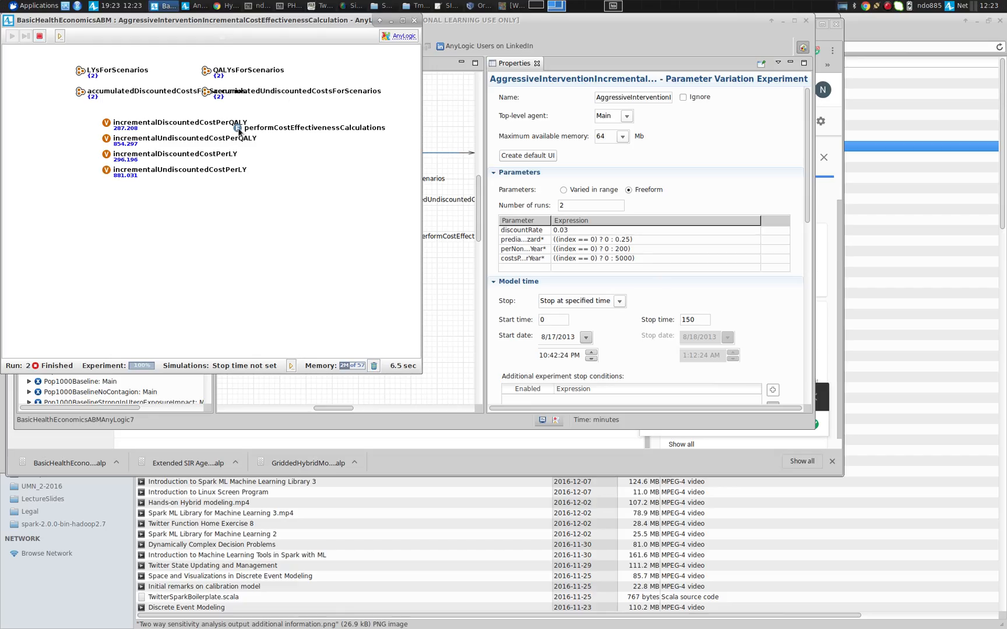
left_click(81, 70)
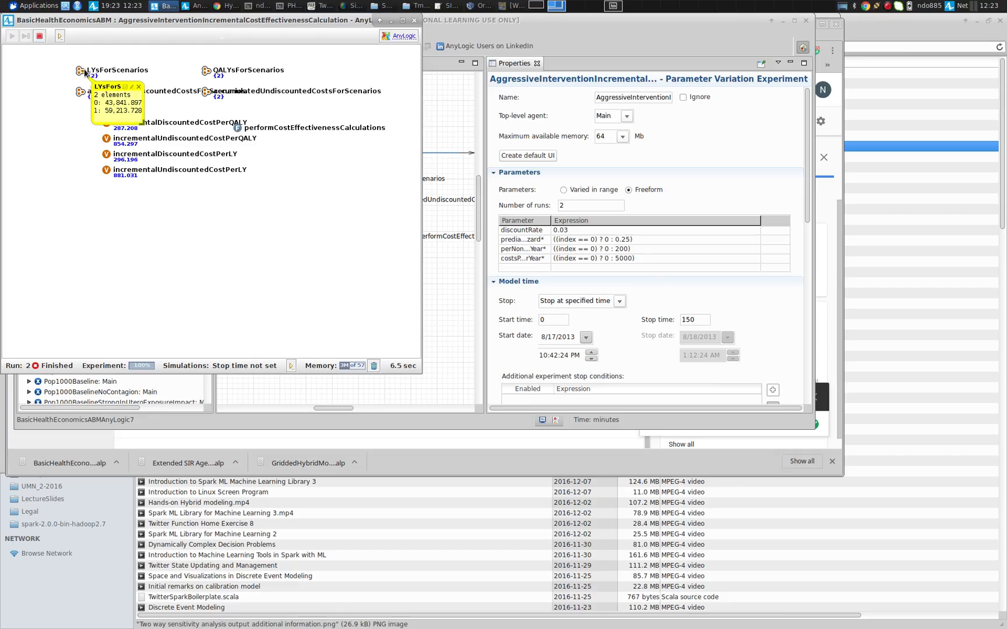
Inspect the values of the LYs, QALYs and accumulated discounted and undiscounted cost collections, then close the experiment window
left_click_drag(141, 123, 199, 138)
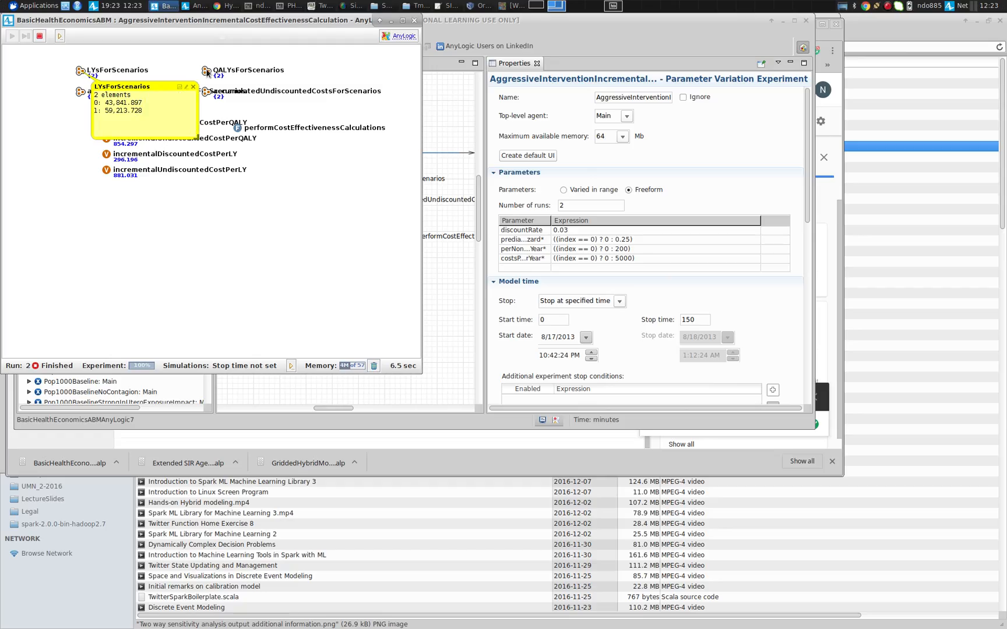
left_click(206, 69)
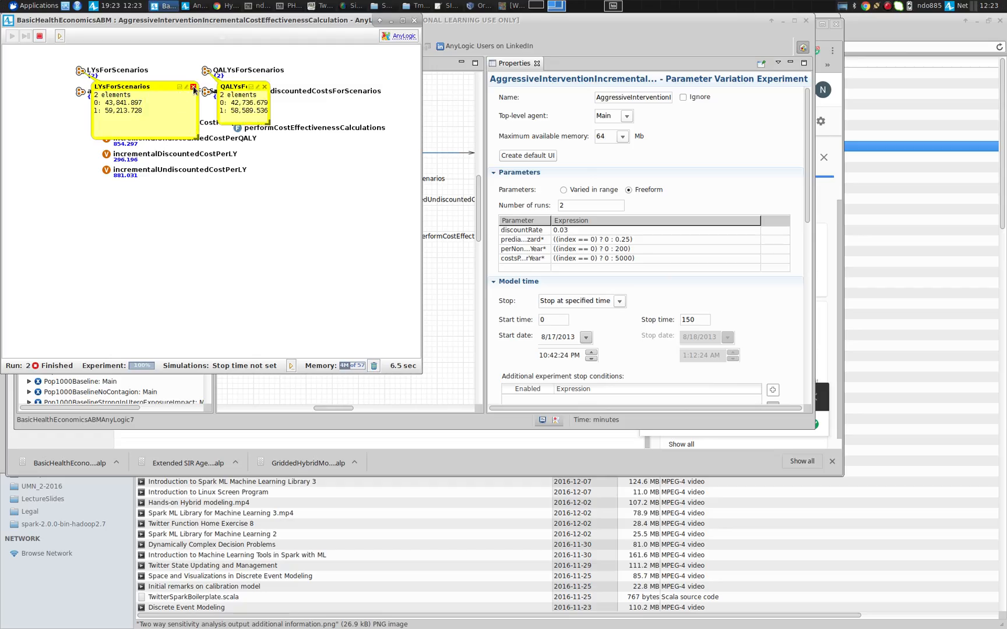
left_click(193, 86)
left_click(80, 92)
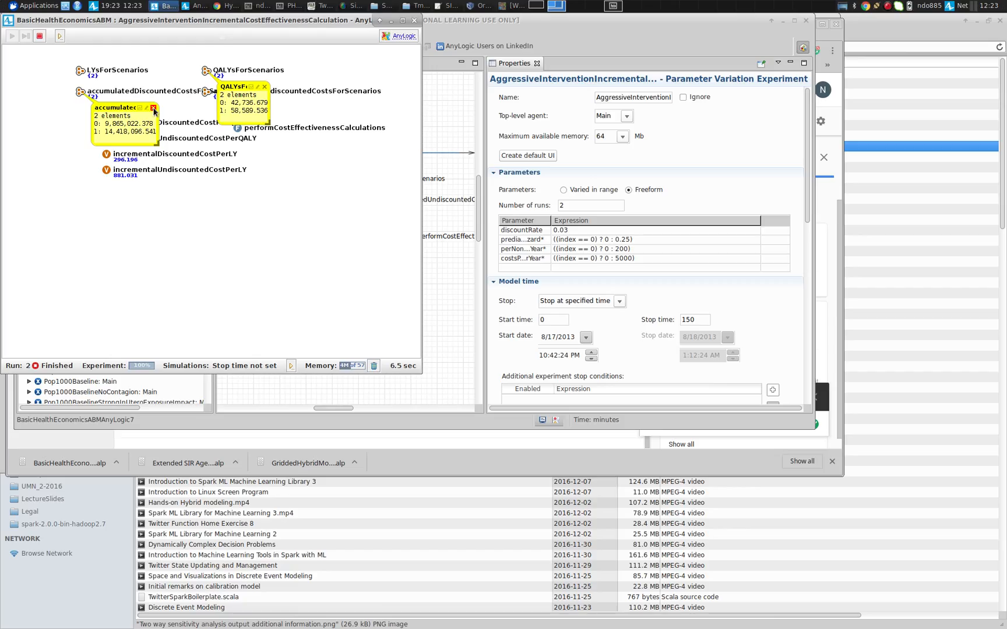
left_click(155, 96)
left_click(264, 86)
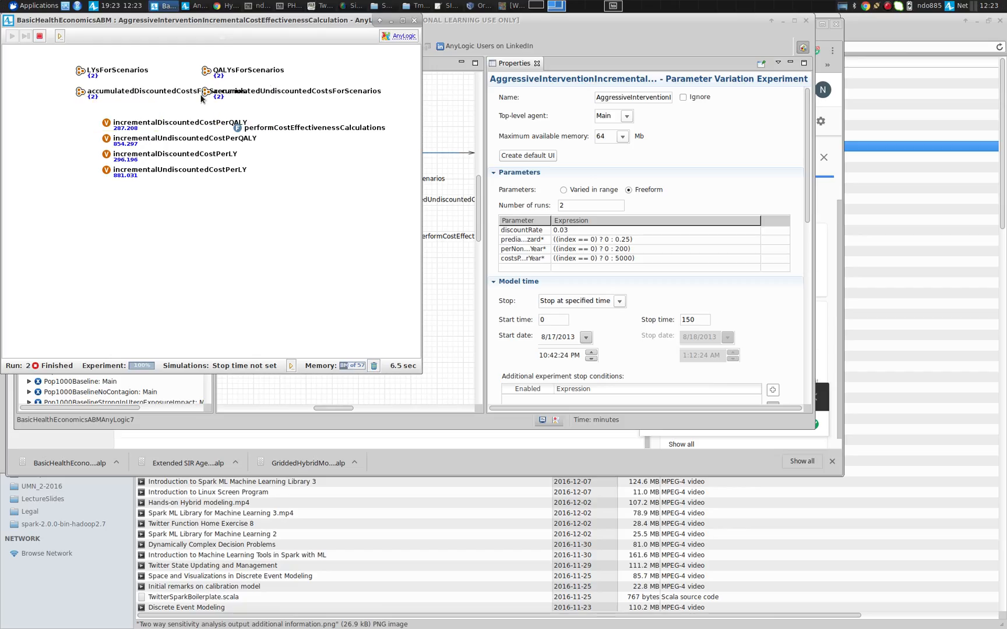
left_click(205, 93)
left_click(282, 107)
left_click(415, 20)
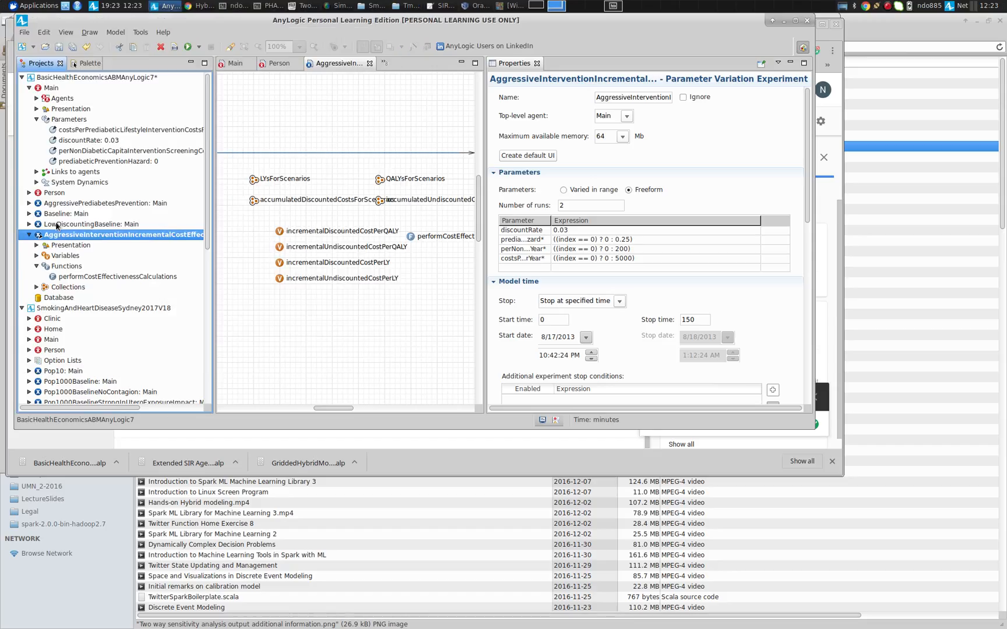
Run the AggressiveInterventionIncrementalCostEffectivenessCalculation experiment again, view its incremental cost results, and close the run window
right_click(58, 236)
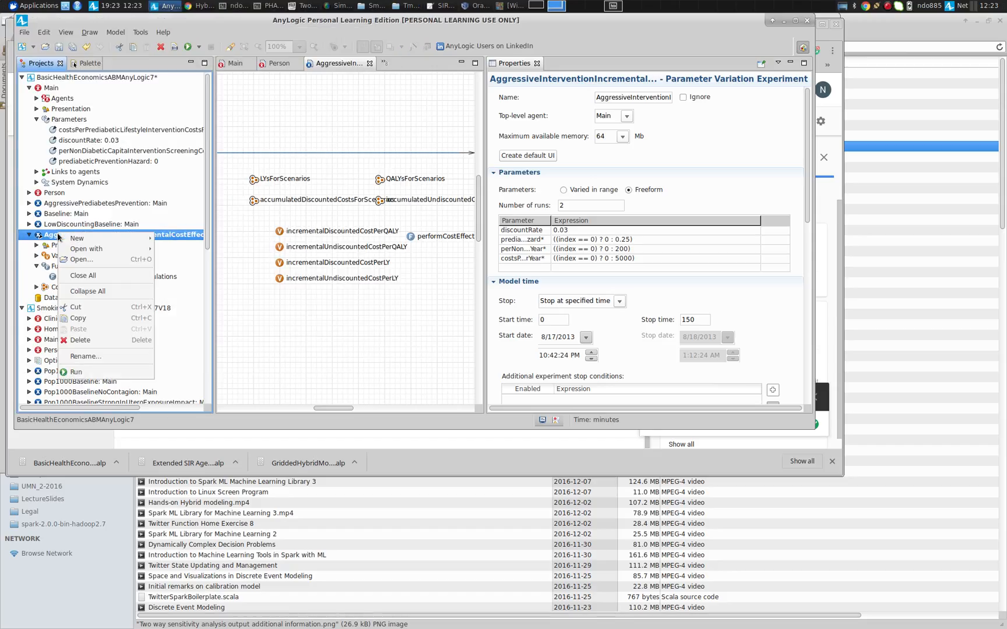
left_click(89, 375)
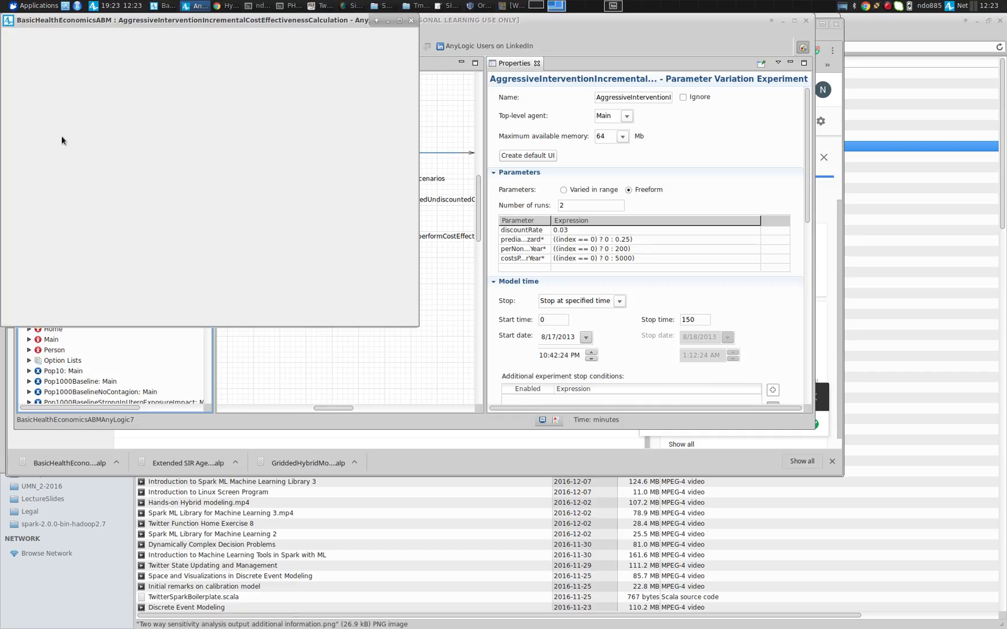
left_click(12, 36)
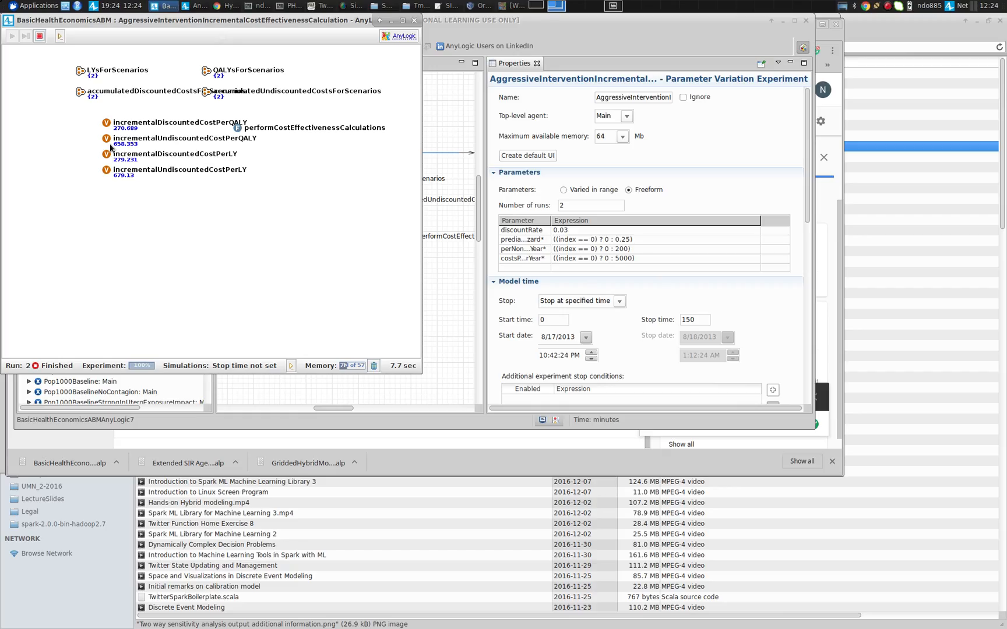
key("alt+F4")
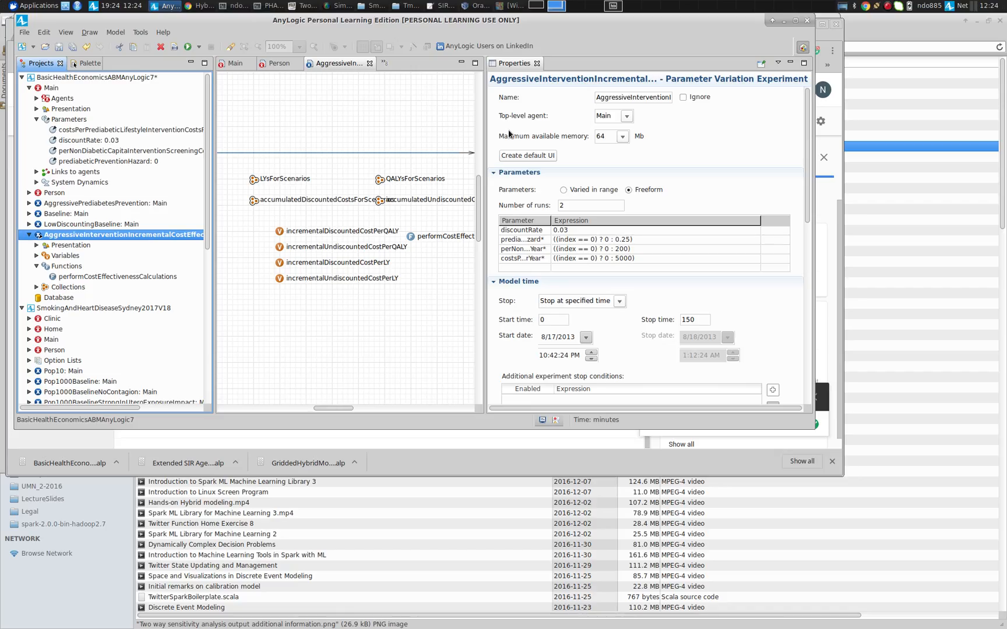
Open the Person agent type, widen its diagram, and select its QoL variable
double_click(40, 194)
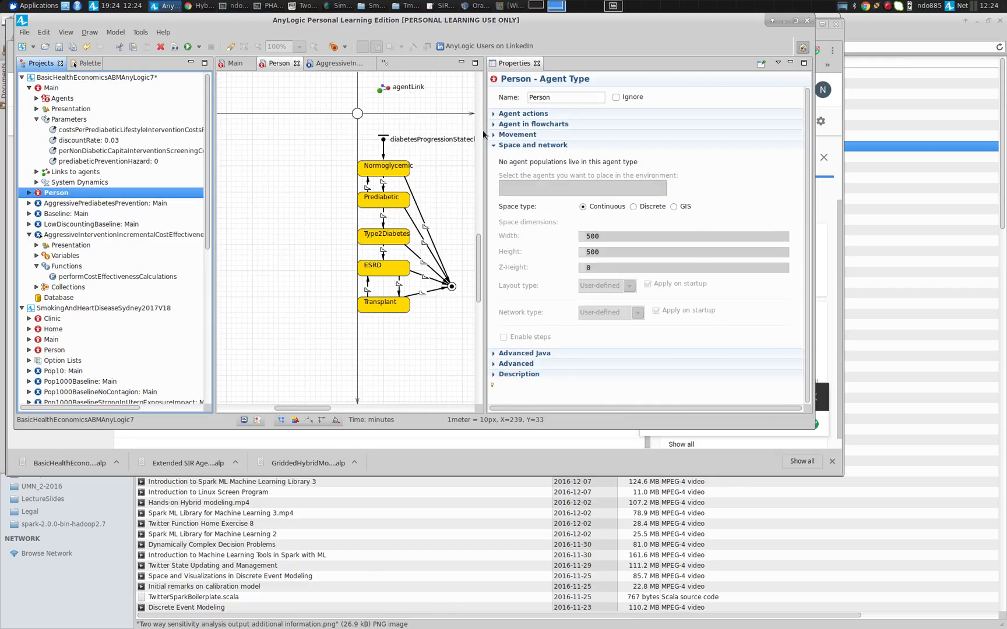
left_click_drag(483, 134, 750, 118)
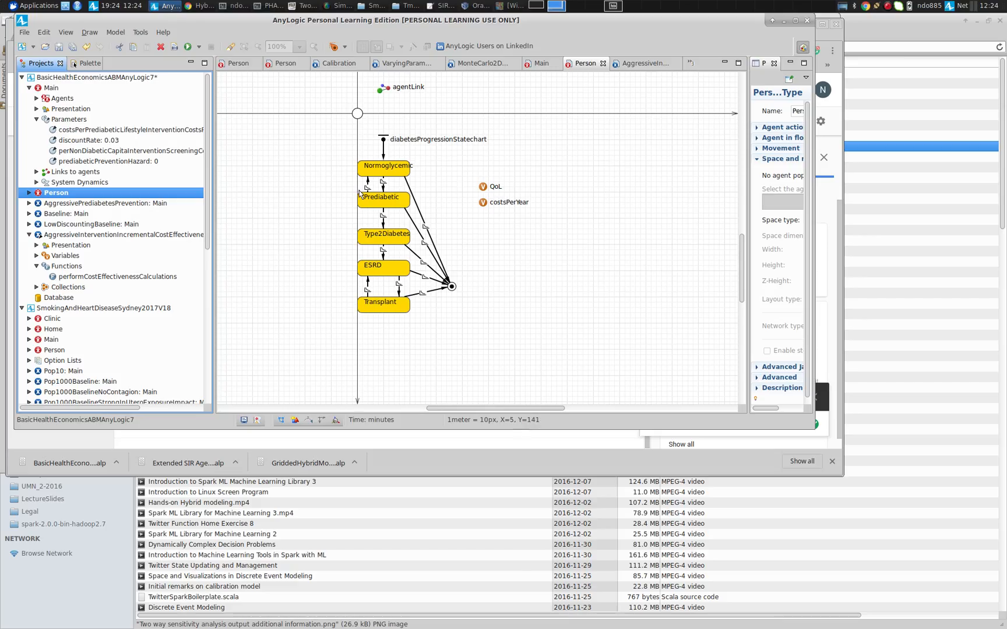
left_click(483, 187)
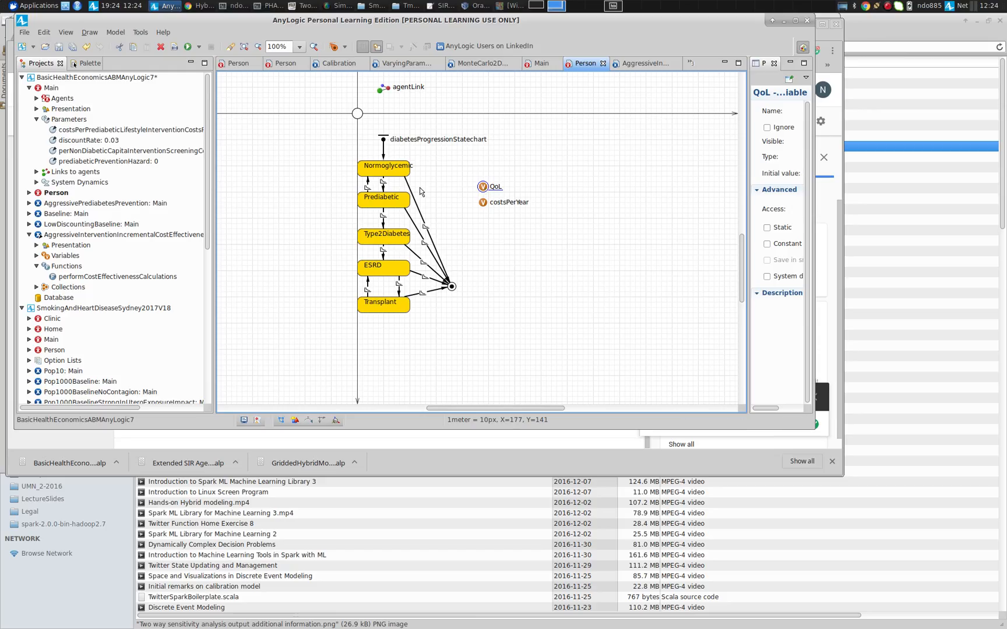
Open the Main agent and examine its health economics stock-and-flow diagram
double_click(49, 88)
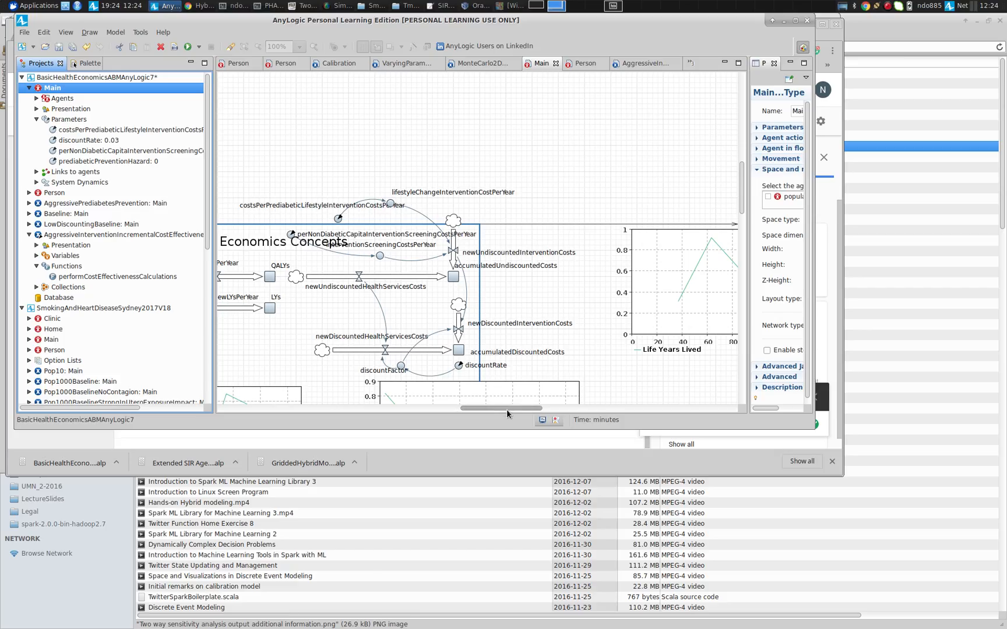
left_click_drag(507, 410, 419, 407)
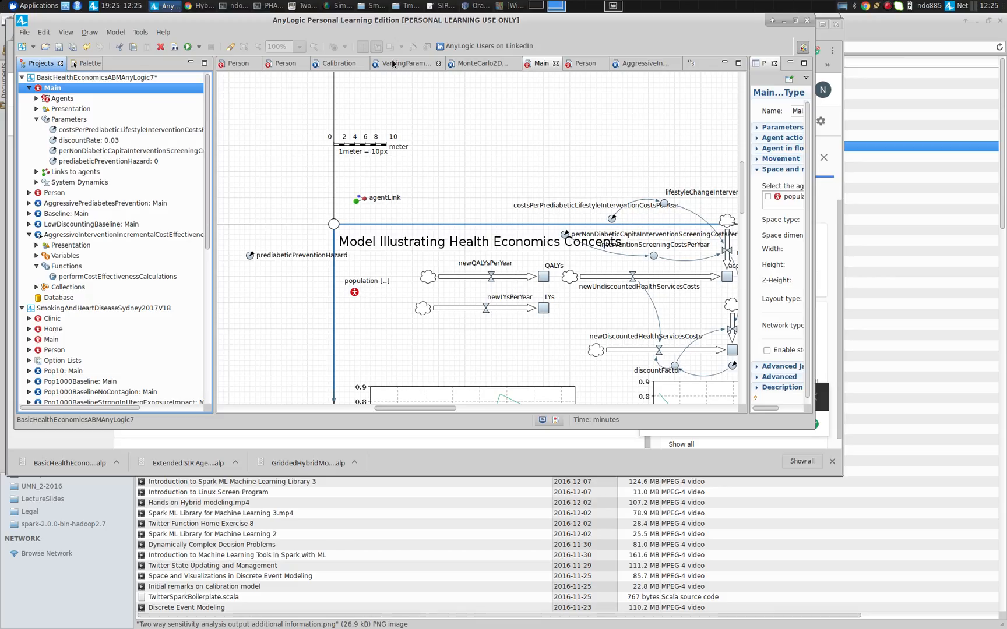
Return to Person and examine the action code of the ESRD-to-Transplant transition
left_click(586, 64)
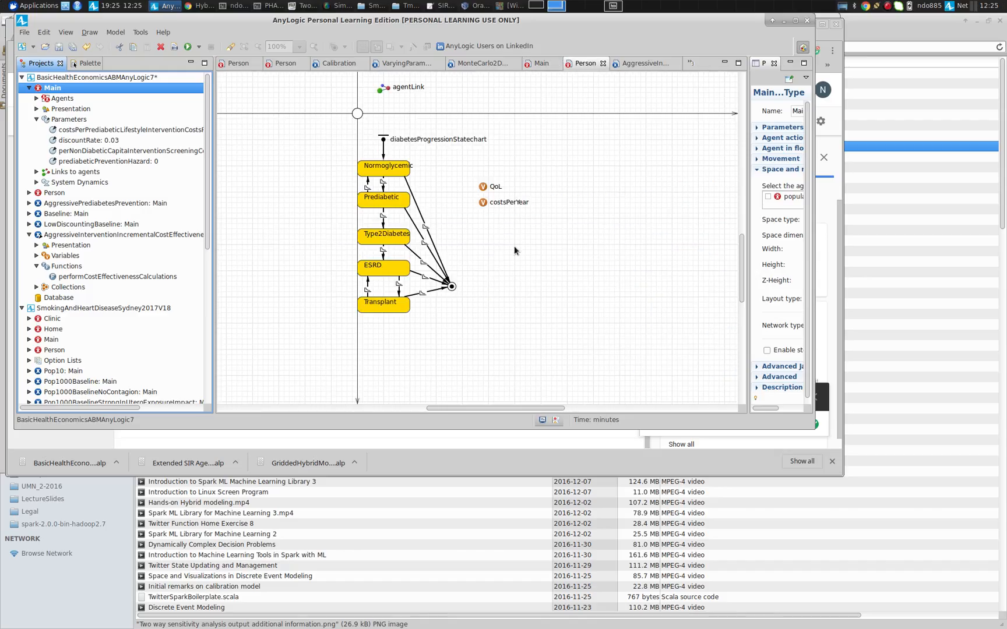
left_click(399, 288)
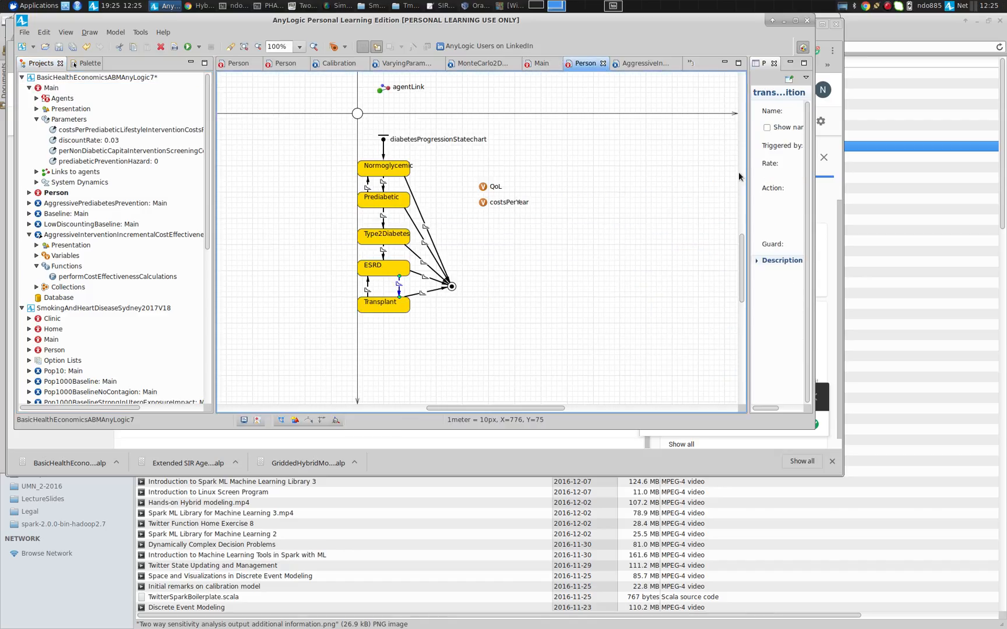
left_click_drag(747, 172, 431, 175)
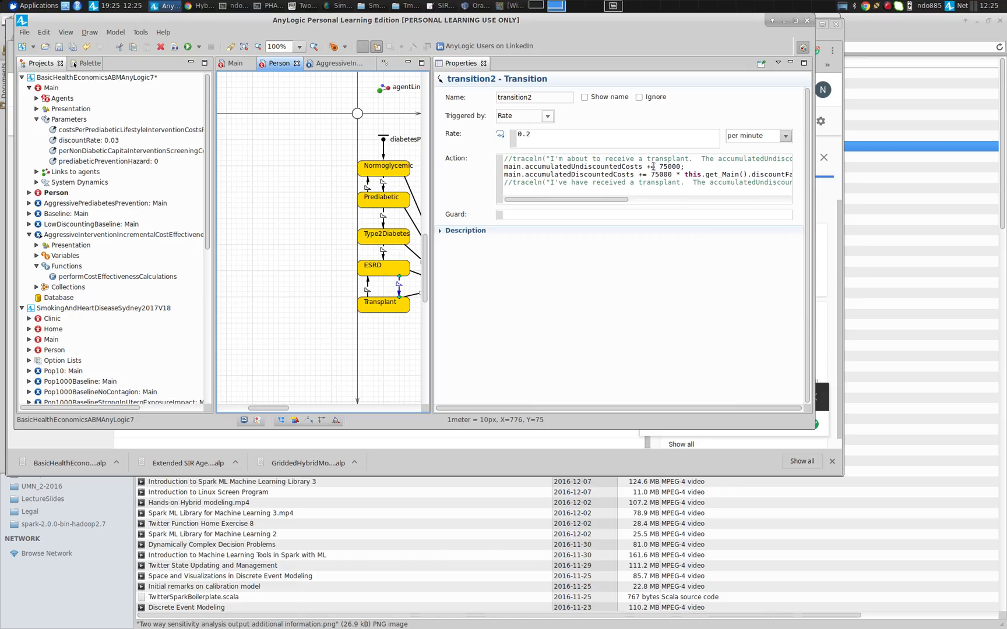
Select the AggressiveInterventionIncrementalCostEffectivenessCalculation experiment to display its properties
left_click(82, 235)
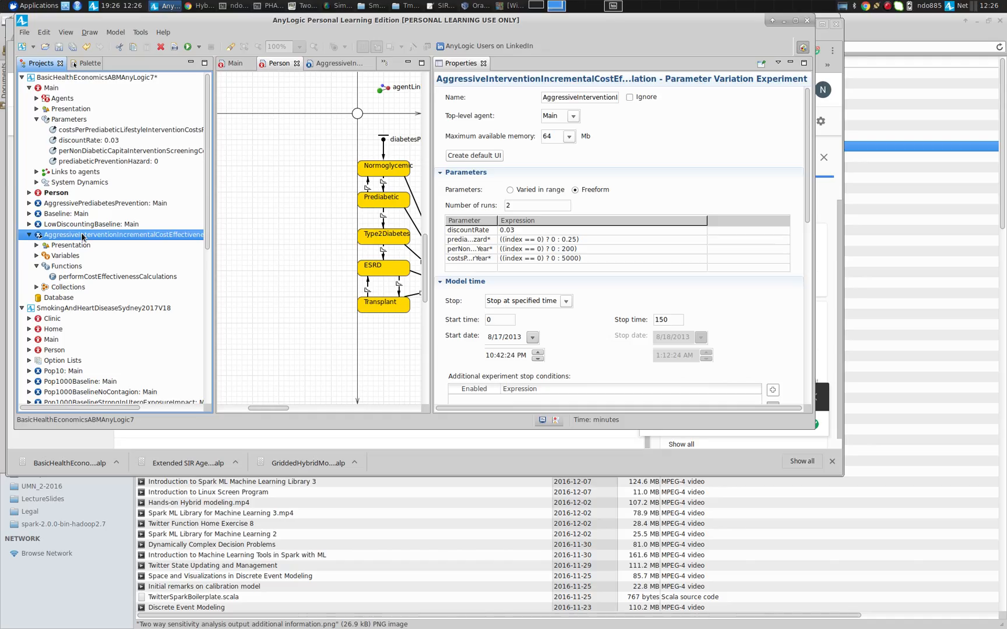
key("alt+Tab")
key("alt+Tab")
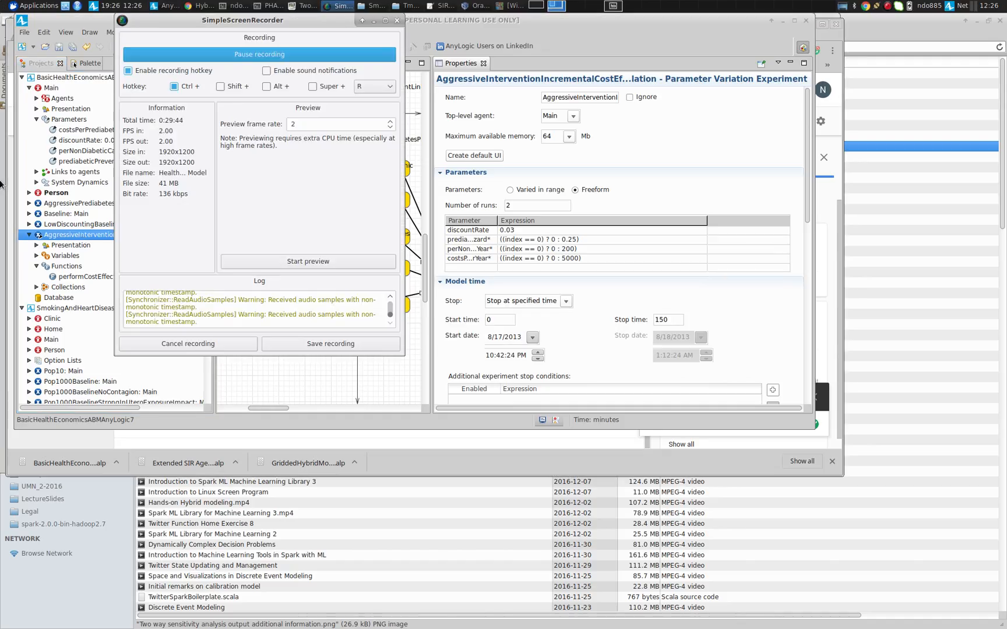